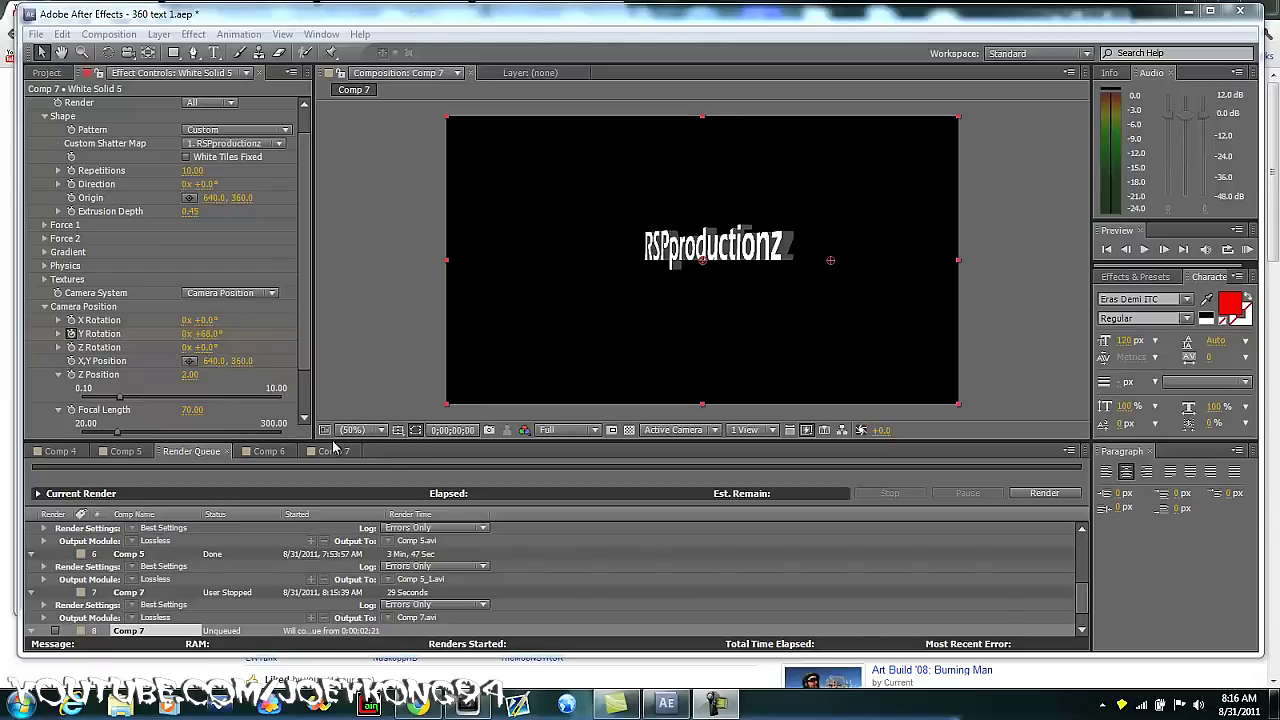
- Close the Comp 7, Comp 6, Comp 5 and Comp 4 timeline tabs, leaving Comp 4 in the viewer
left_click(340, 452)
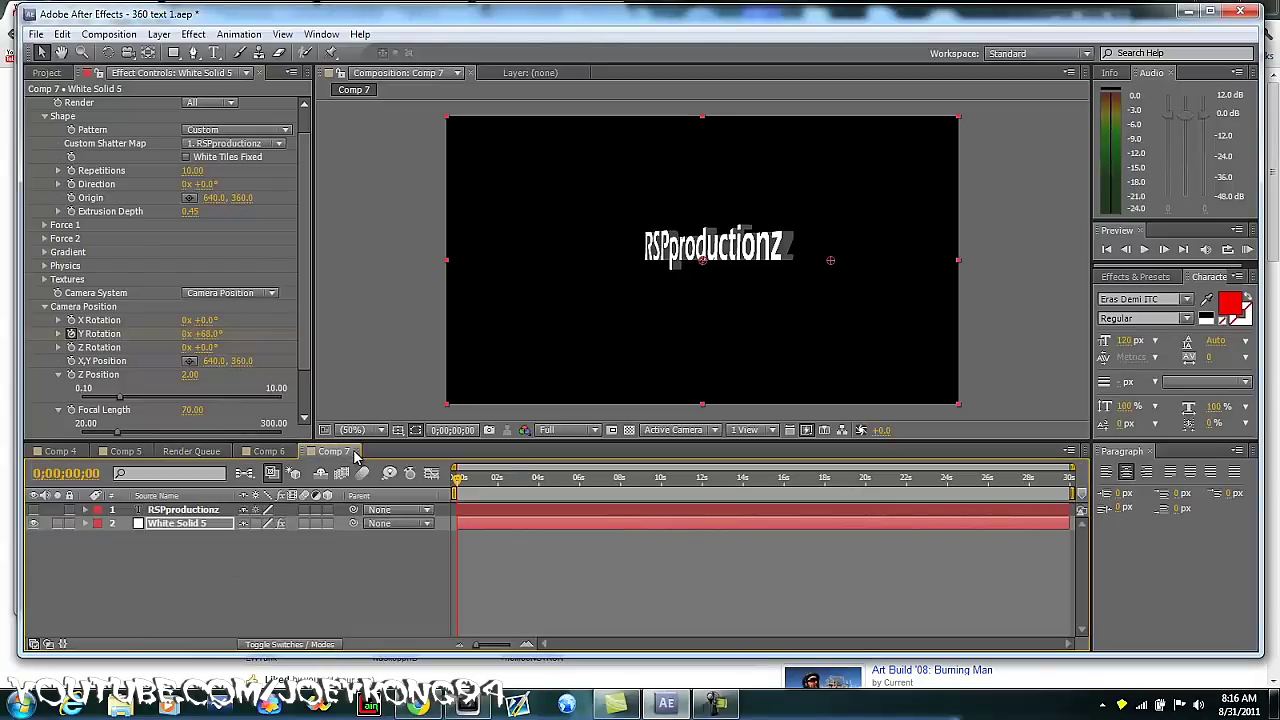
left_click(270, 452)
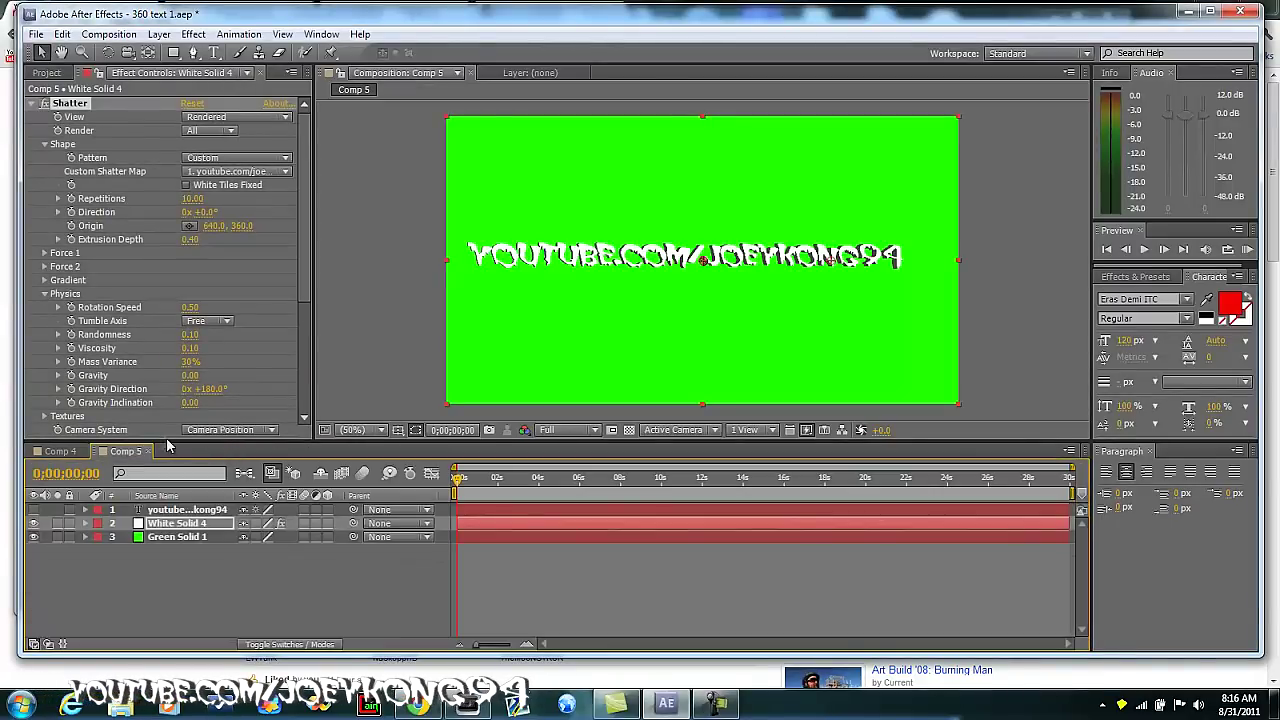
left_click(60, 451)
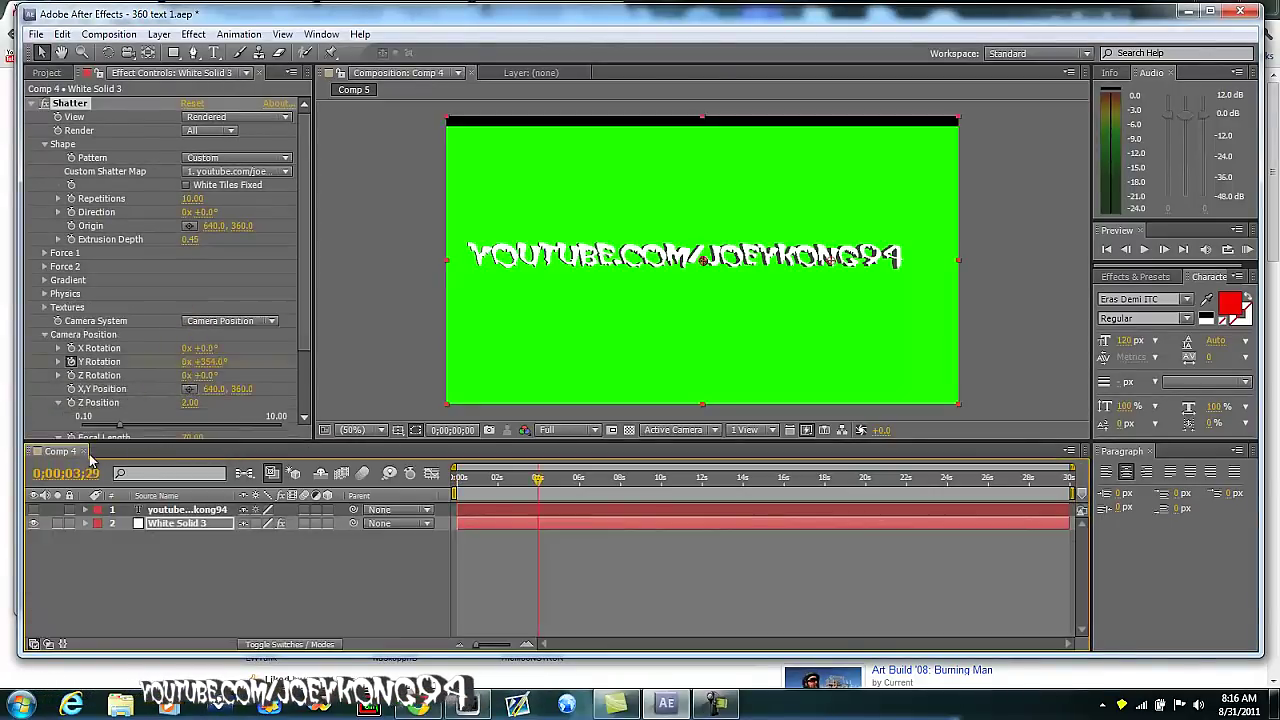
left_click(81, 452)
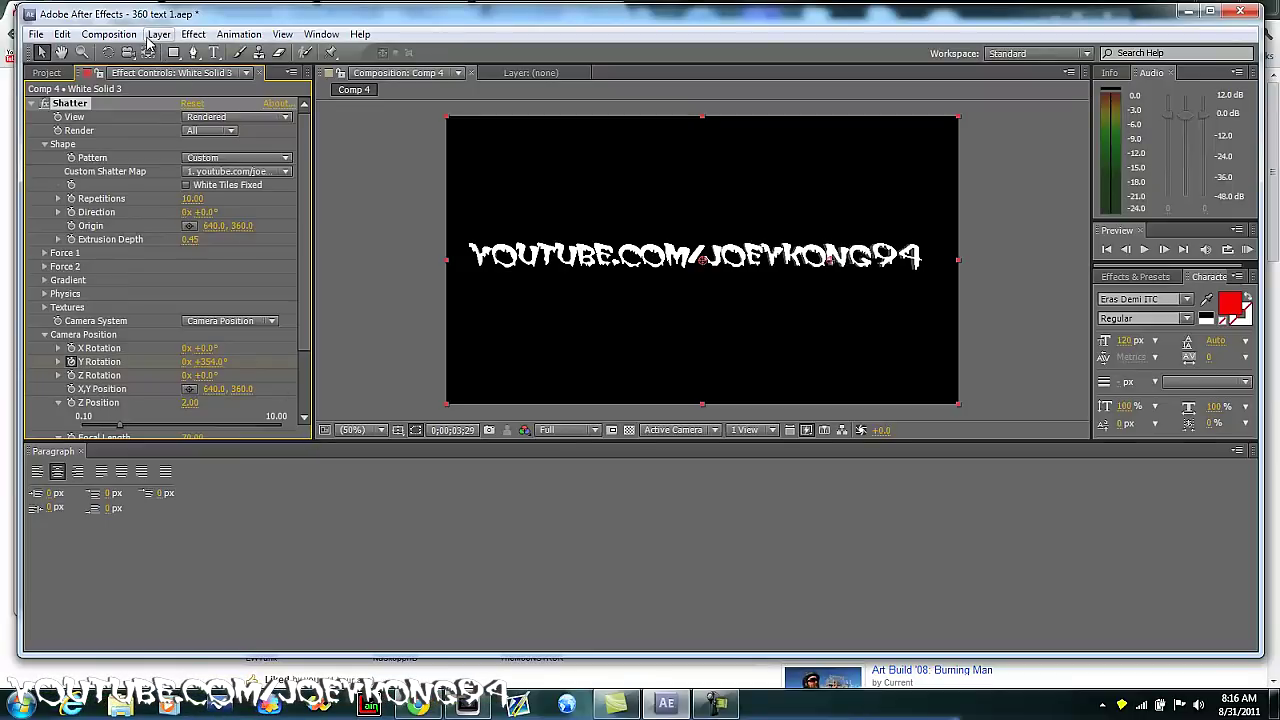
- Create Comp 8 with the HDV/HDTV 720 29.97 preset: 1280×720, 30 seconds, black background
left_click(108, 36)
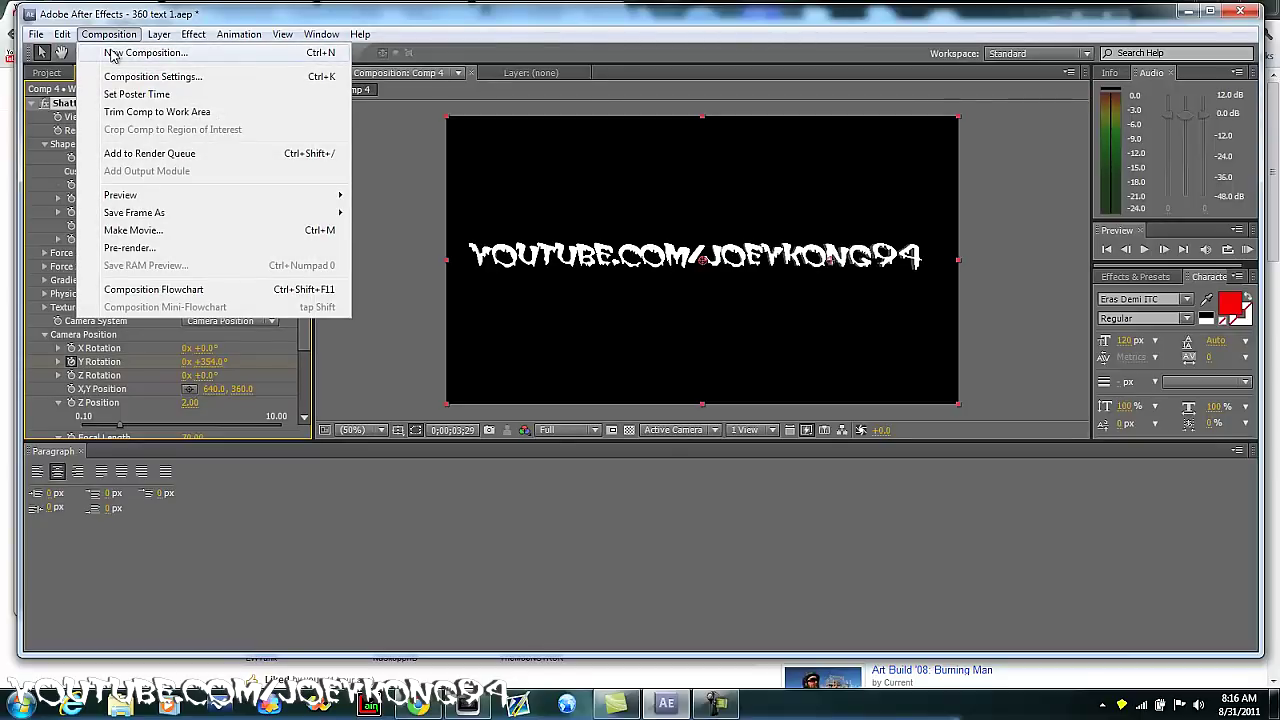
left_click(111, 53)
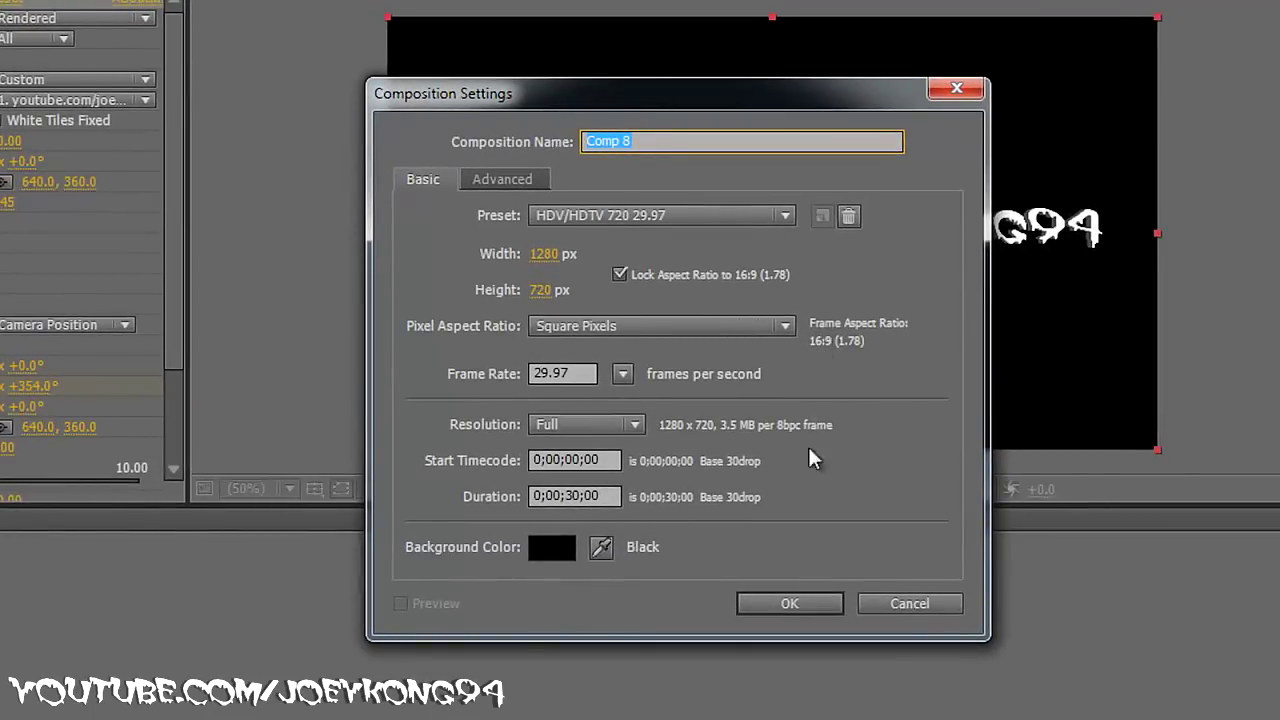
left_click(790, 603)
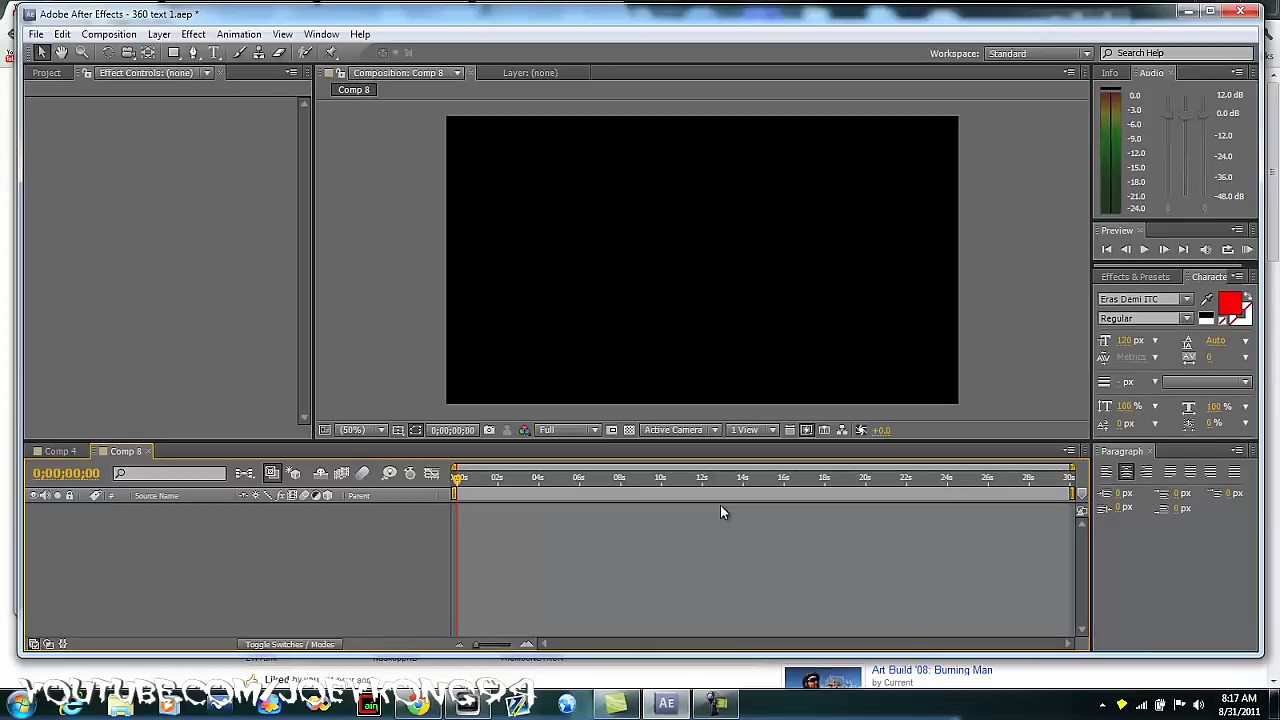
- Add a text layer in Eras Demi ITC Regular with red fill reading RSPproductionz
left_click(159, 34)
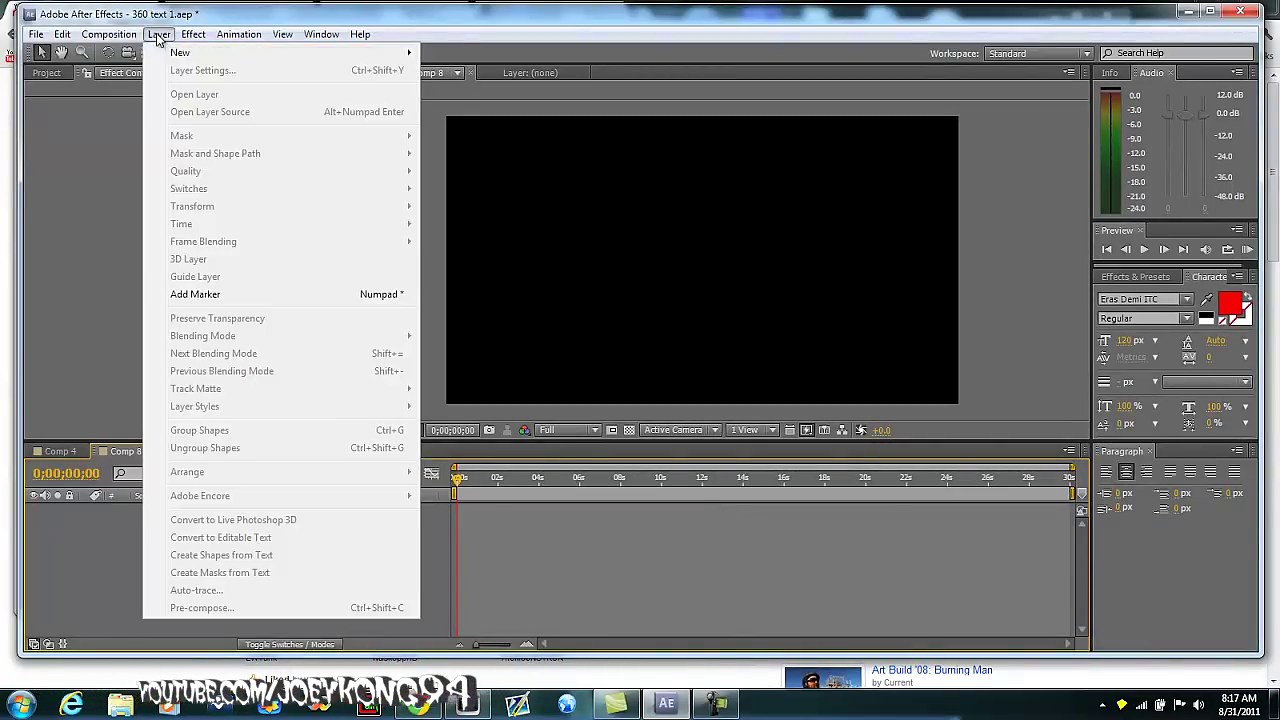
mouse_move(159, 34)
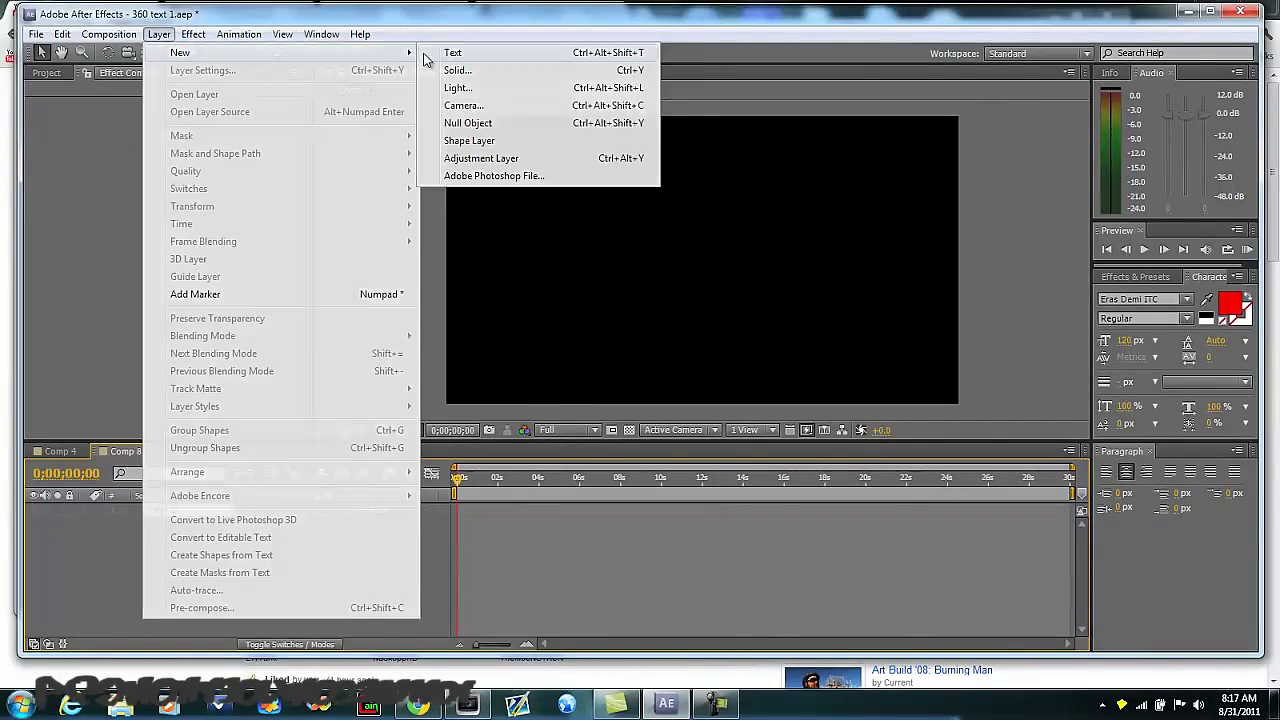
left_click(452, 52)
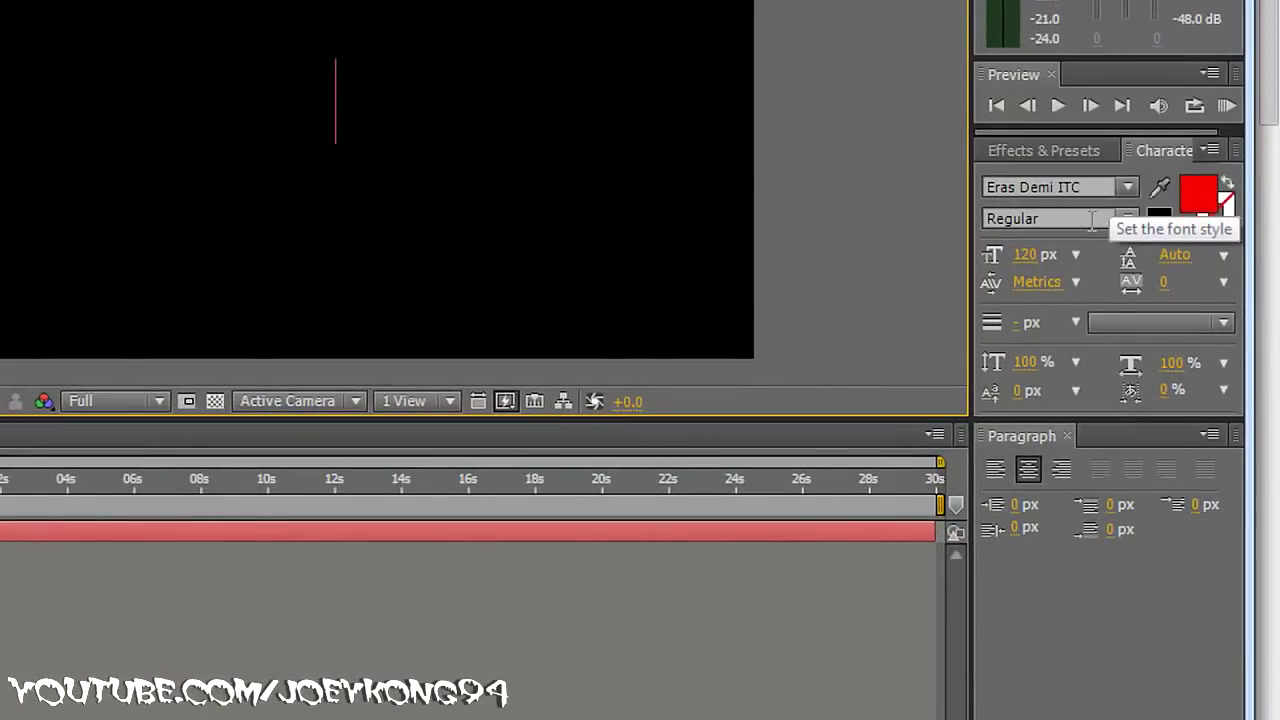
left_click(1127, 220)
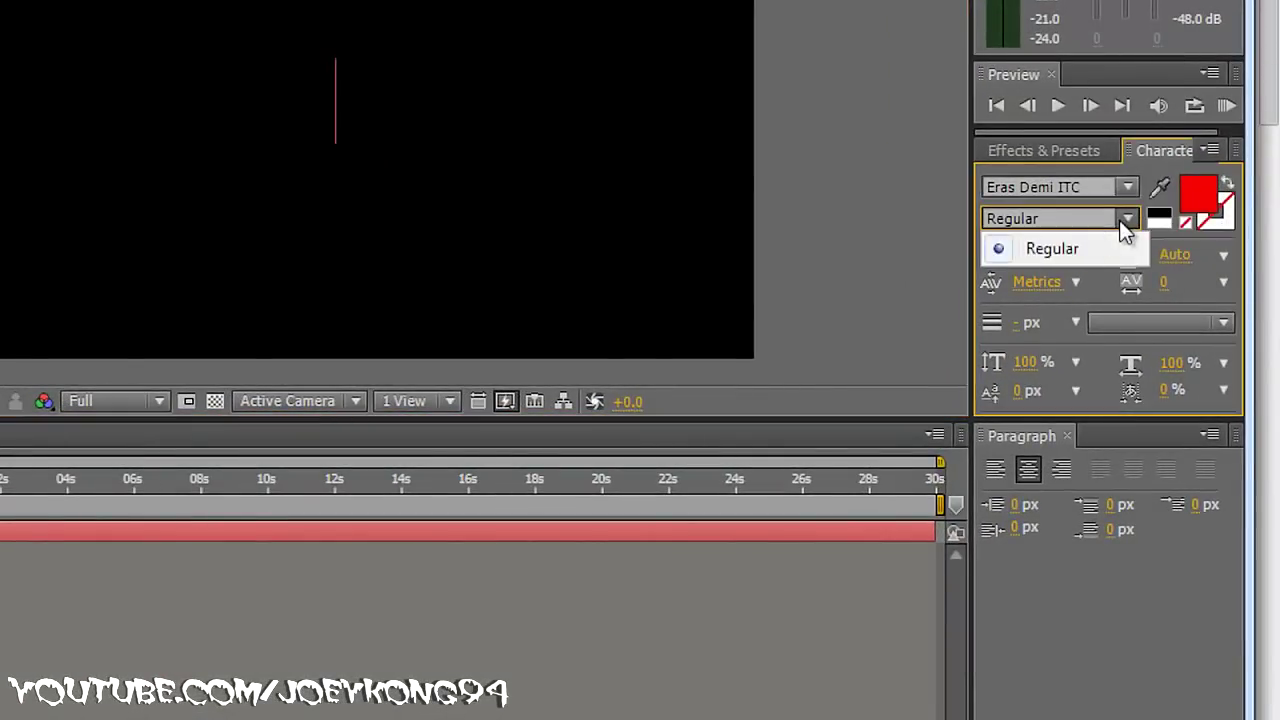
left_click(1124, 228)
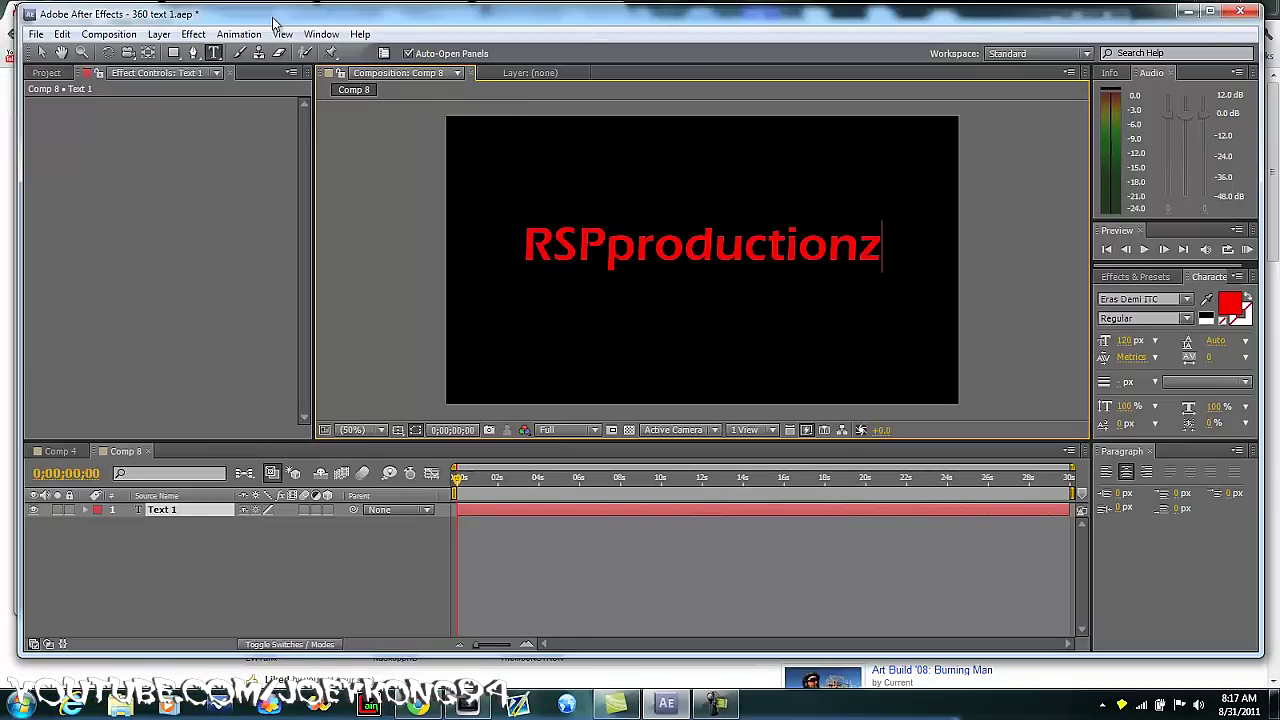
- Add an extra text layer by mistake, then undo it
left_click(157, 34)
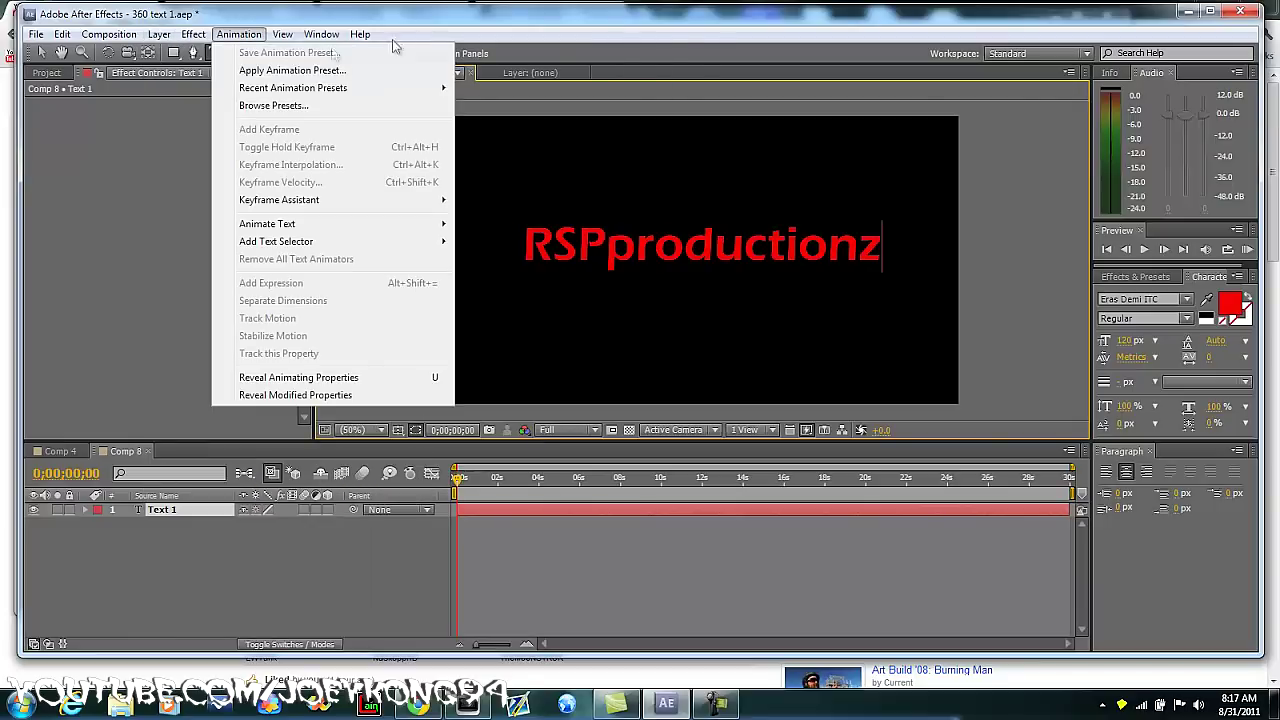
mouse_move(185, 36)
mouse_move(267, 60)
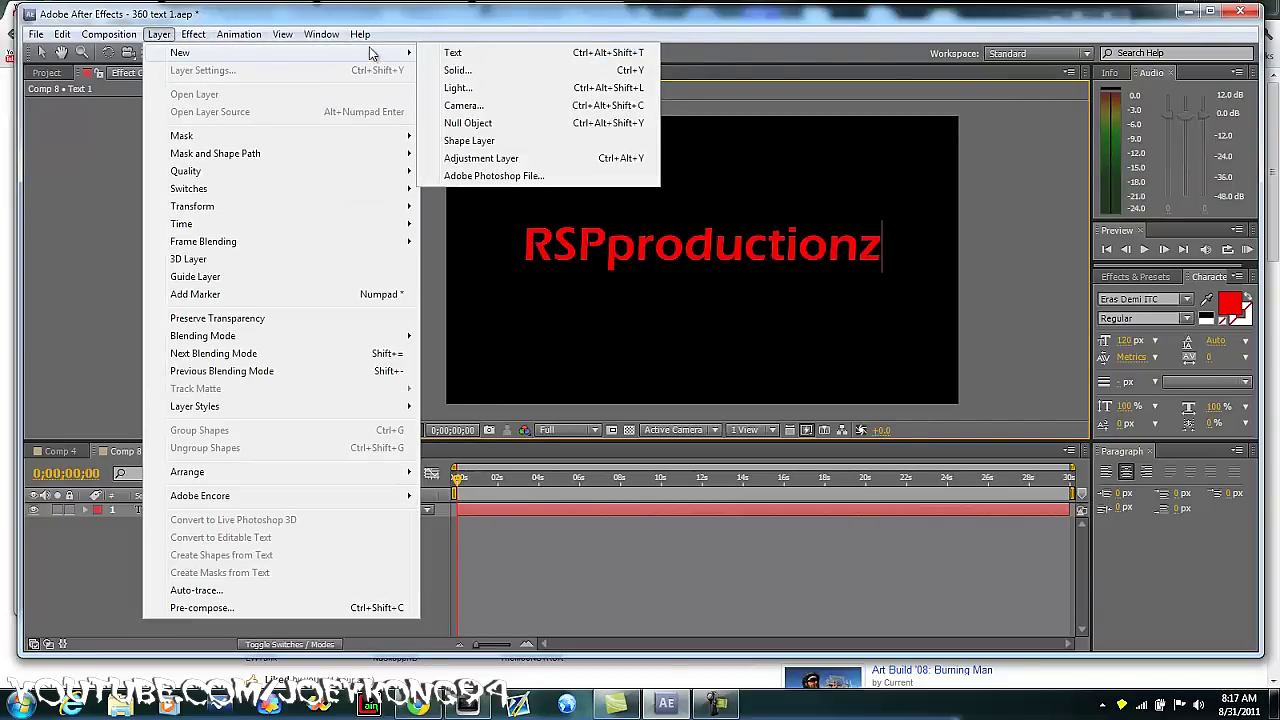
left_click(440, 53)
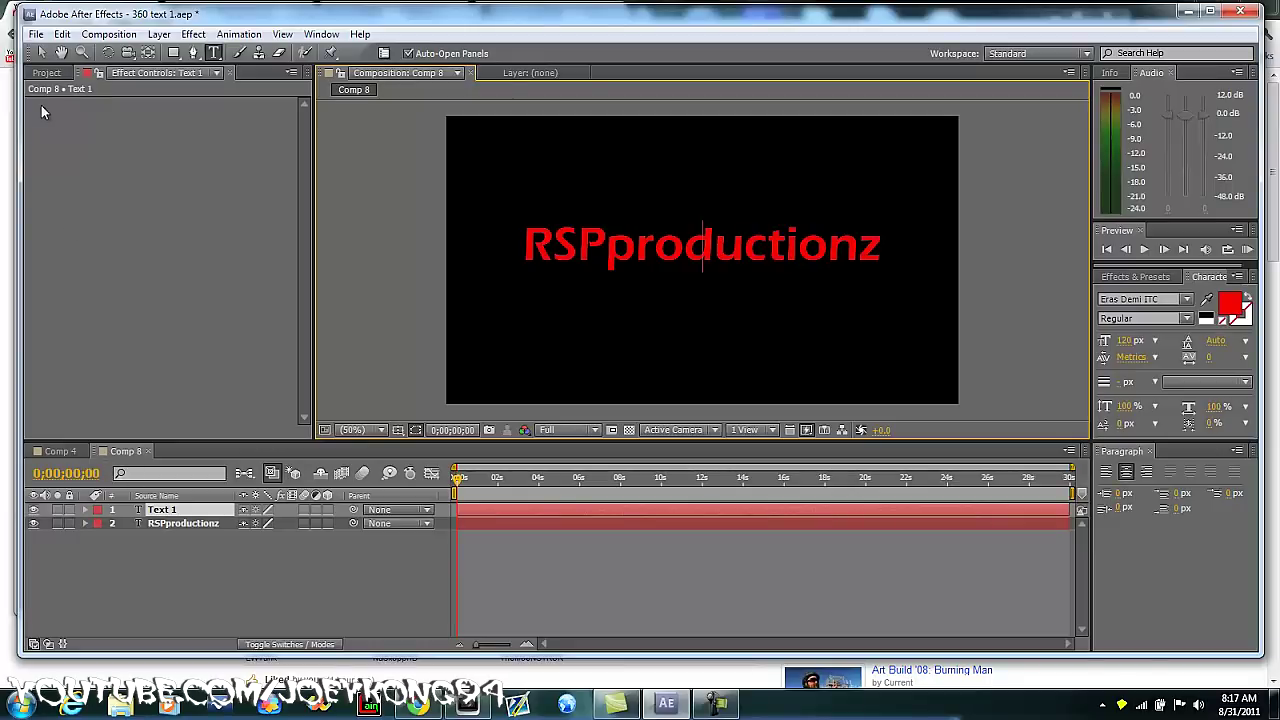
left_click(62, 36)
left_click(74, 49)
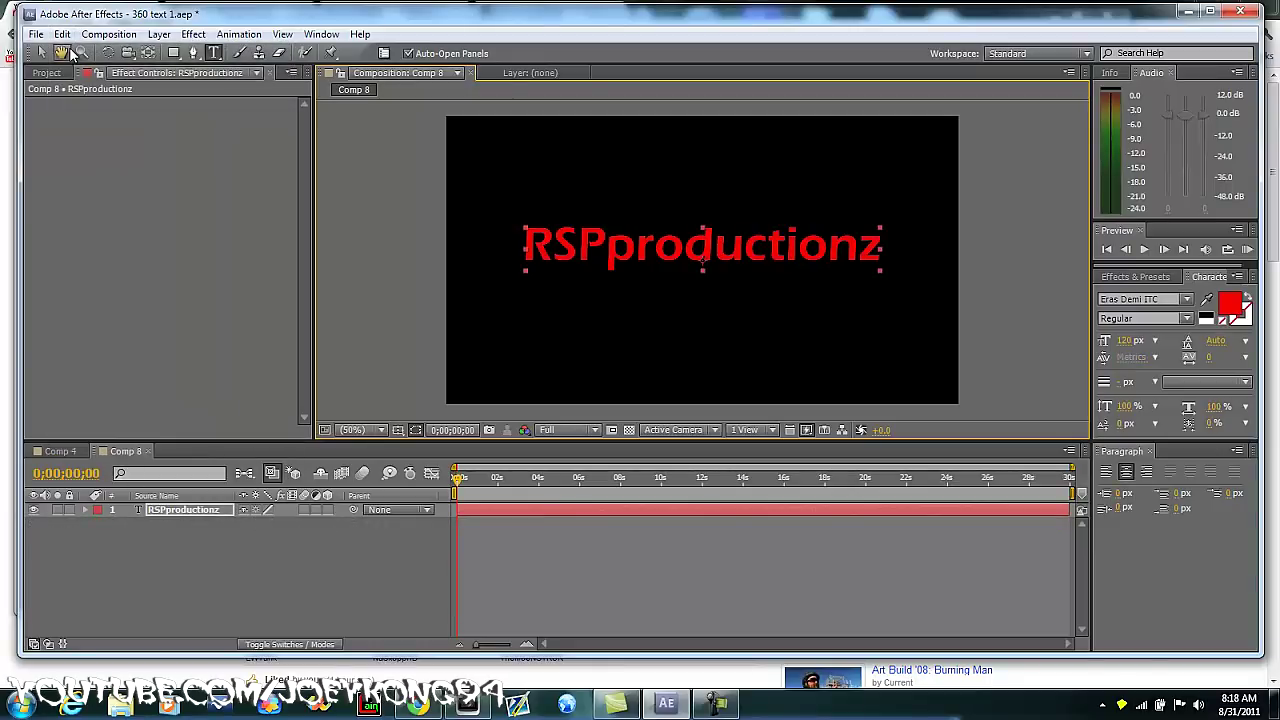
- Add a white 1280×720 solid below the RSPproductionz text and hide the text layer
left_click(159, 34)
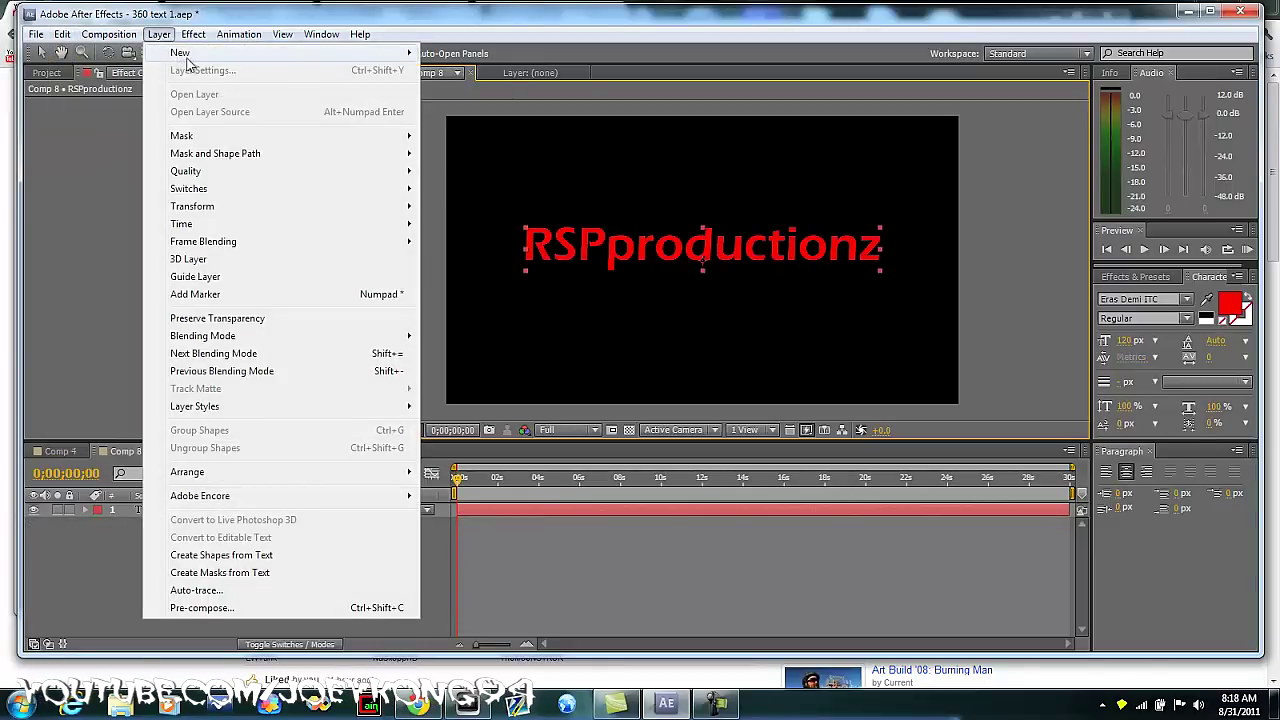
mouse_move(320, 55)
left_click(458, 70)
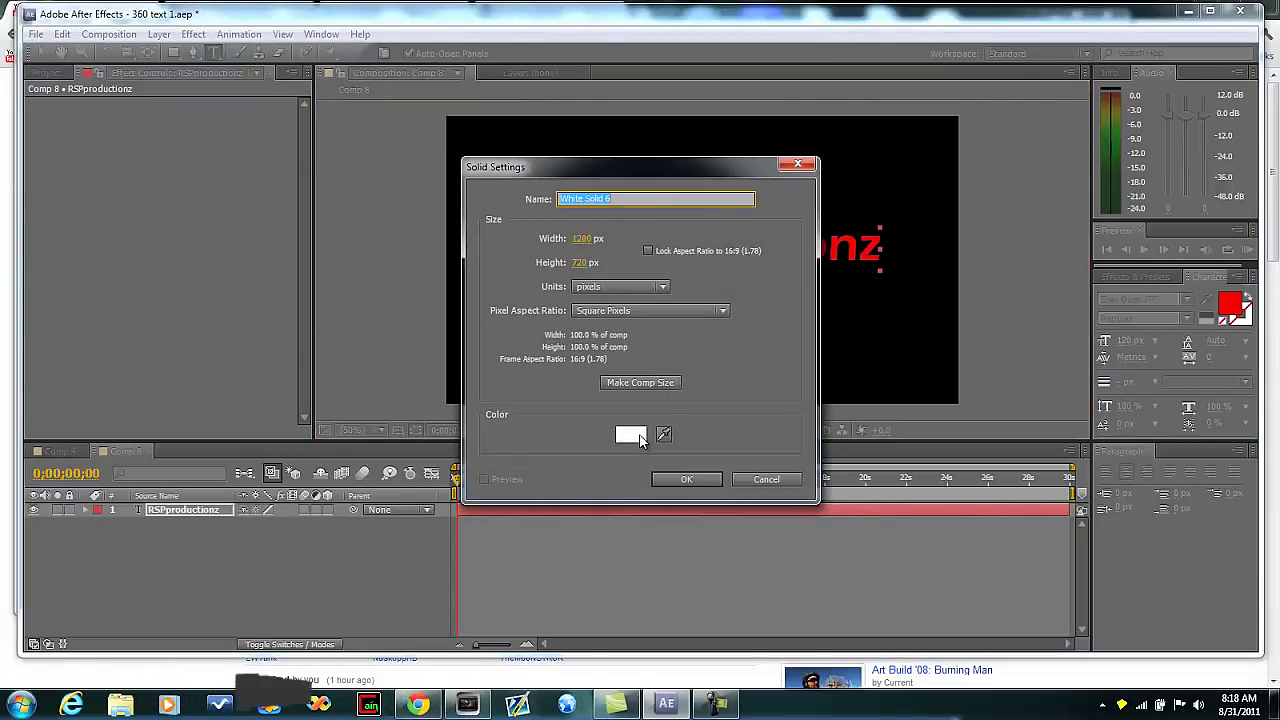
left_click(631, 435)
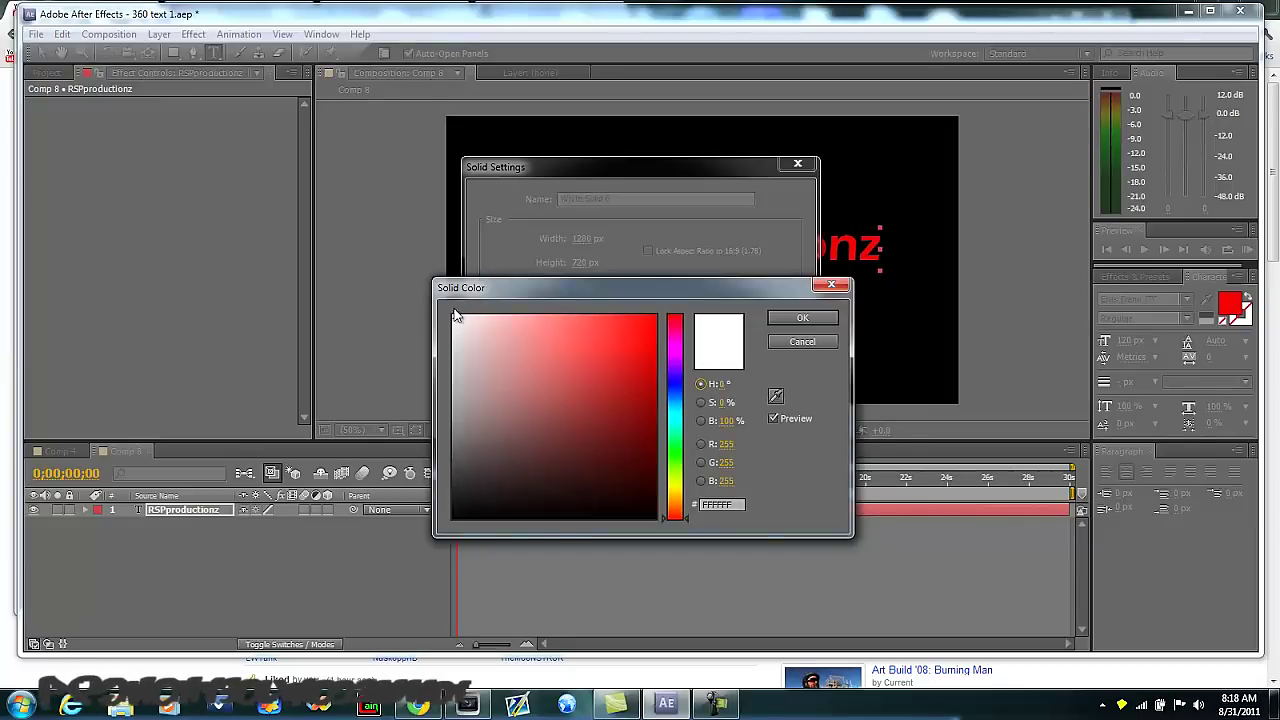
left_click(787, 320)
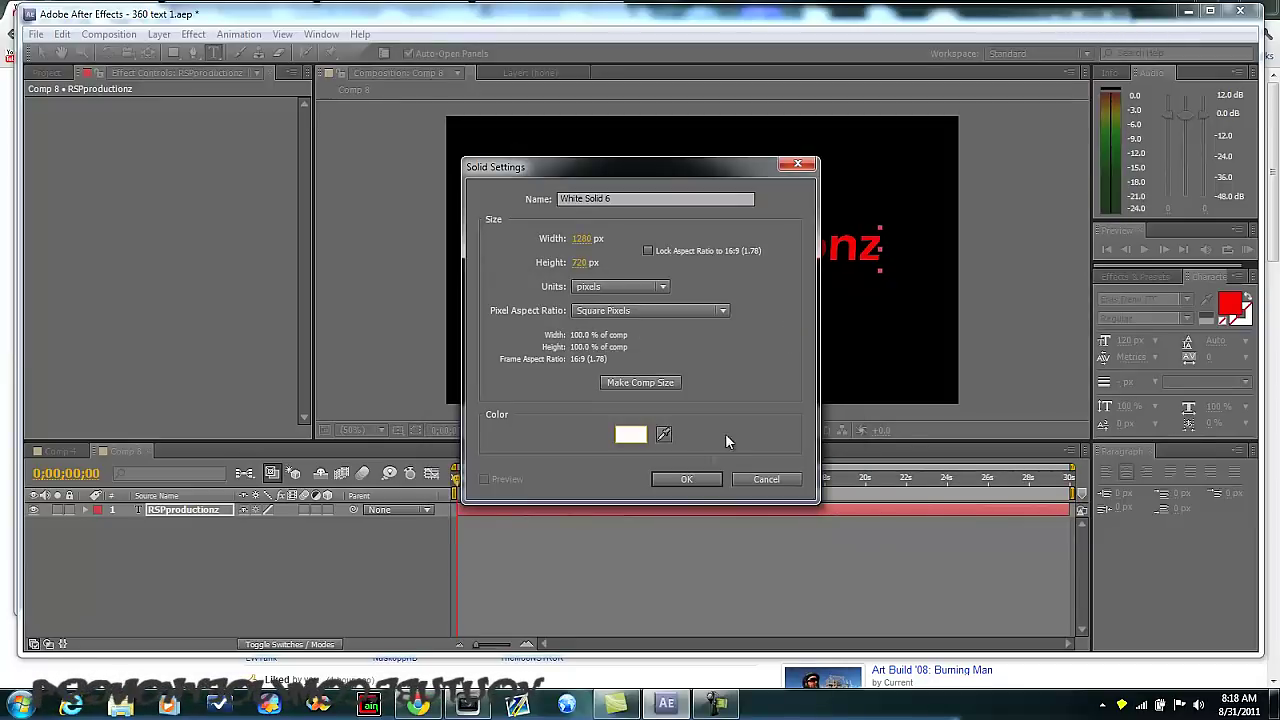
left_click(686, 480)
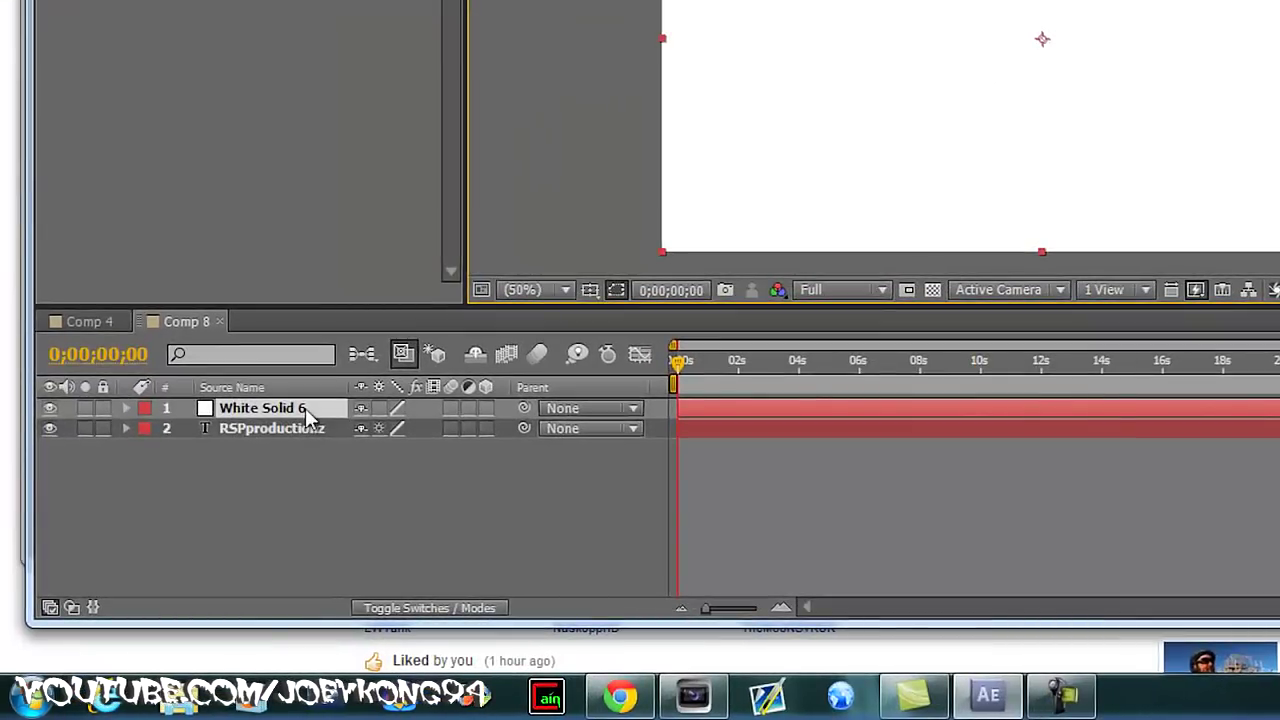
left_click_drag(305, 408, 304, 434)
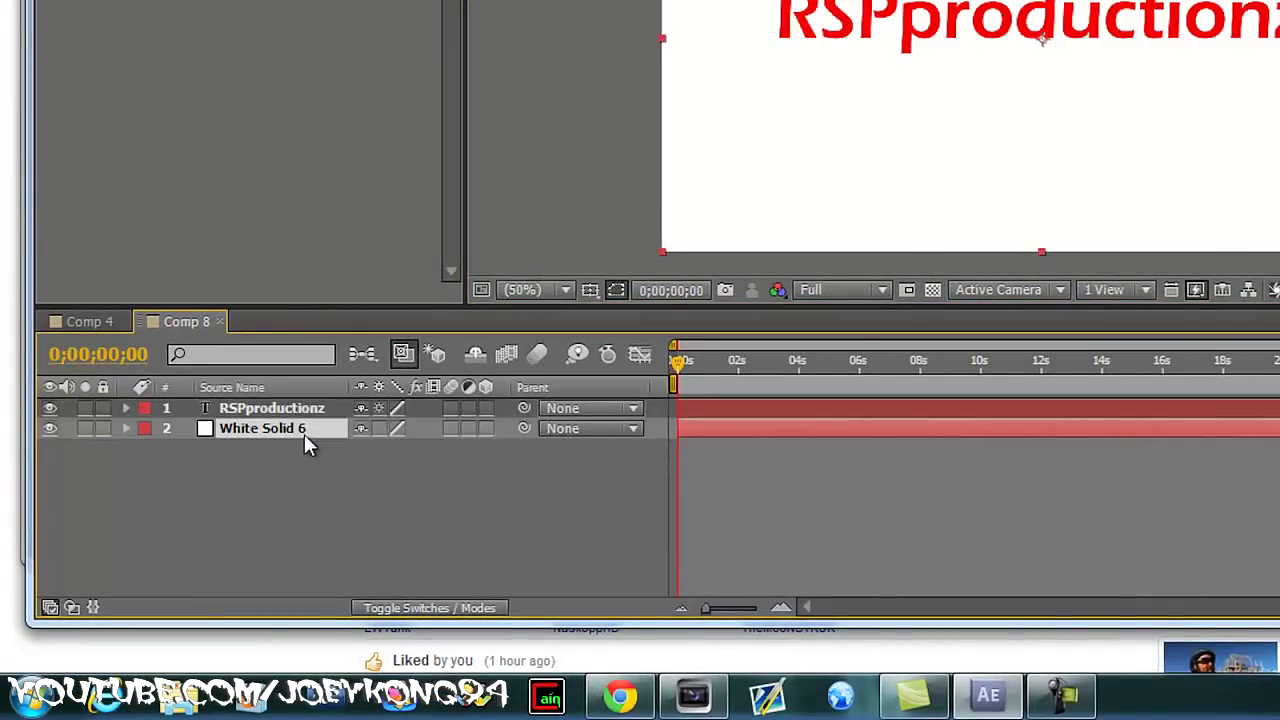
left_click(51, 409)
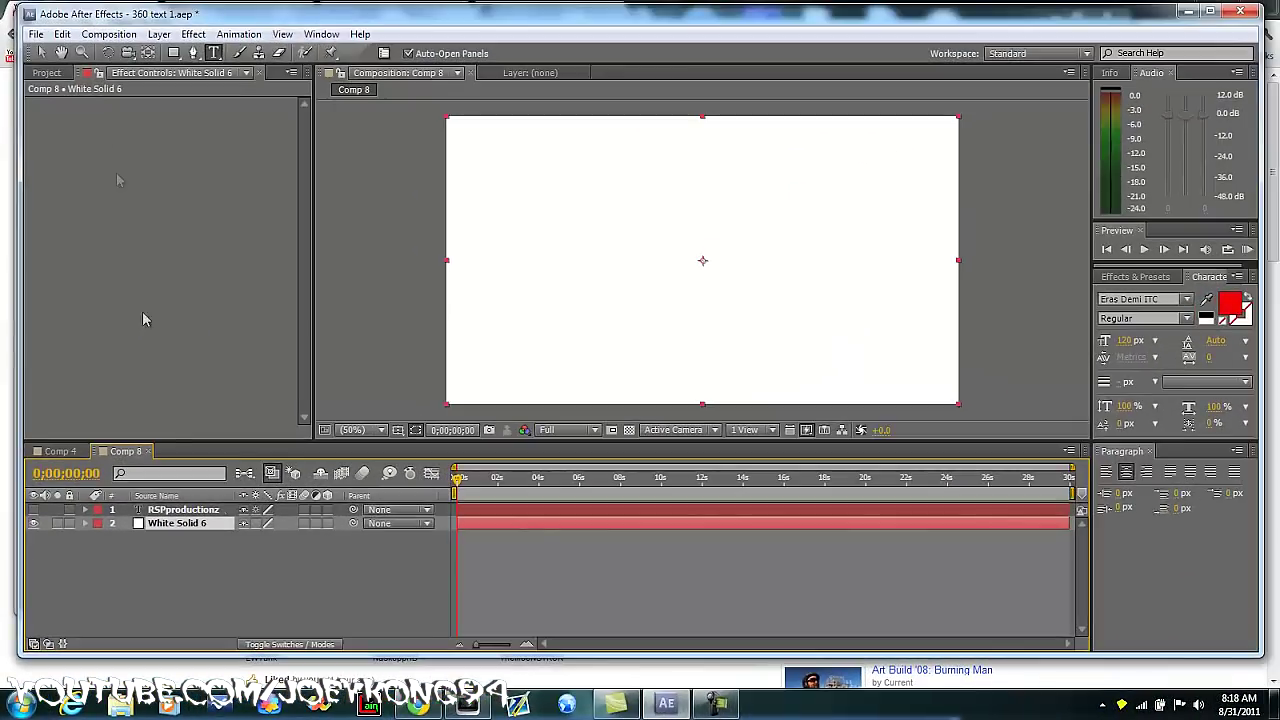
- Apply Shatter to White Solid 6 and set its View to Rendered
left_click(191, 35)
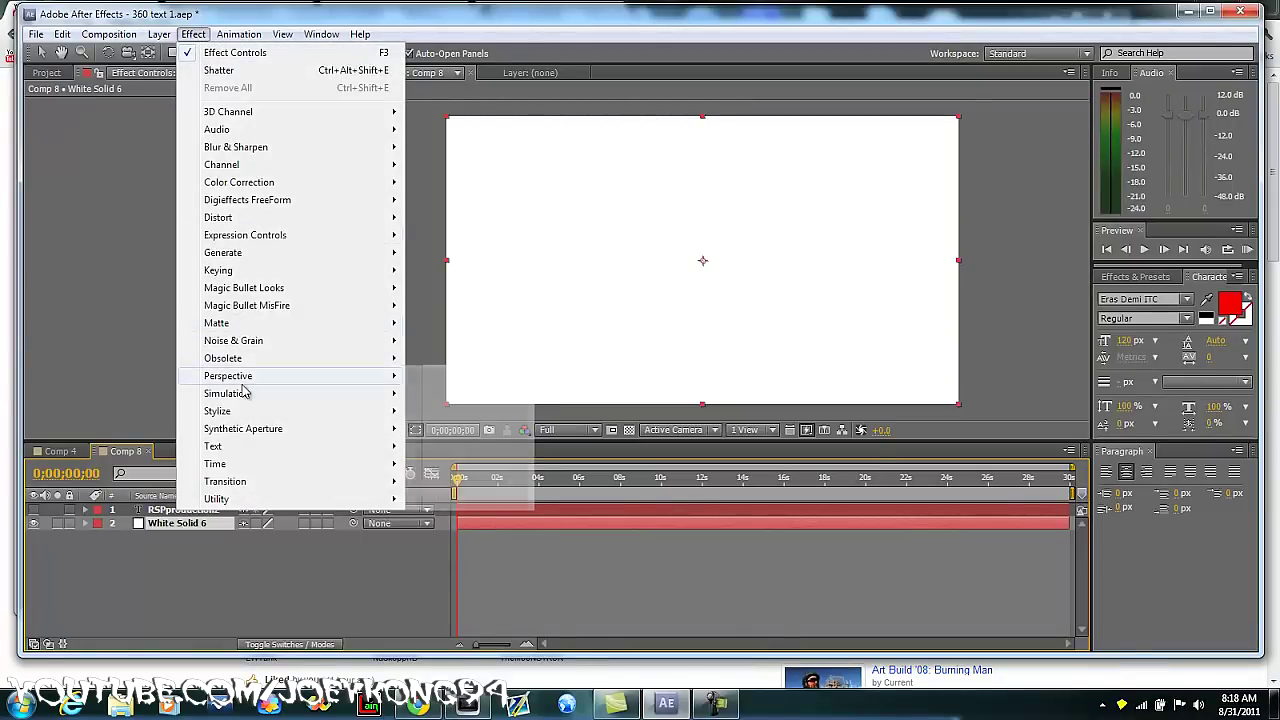
mouse_move(343, 393)
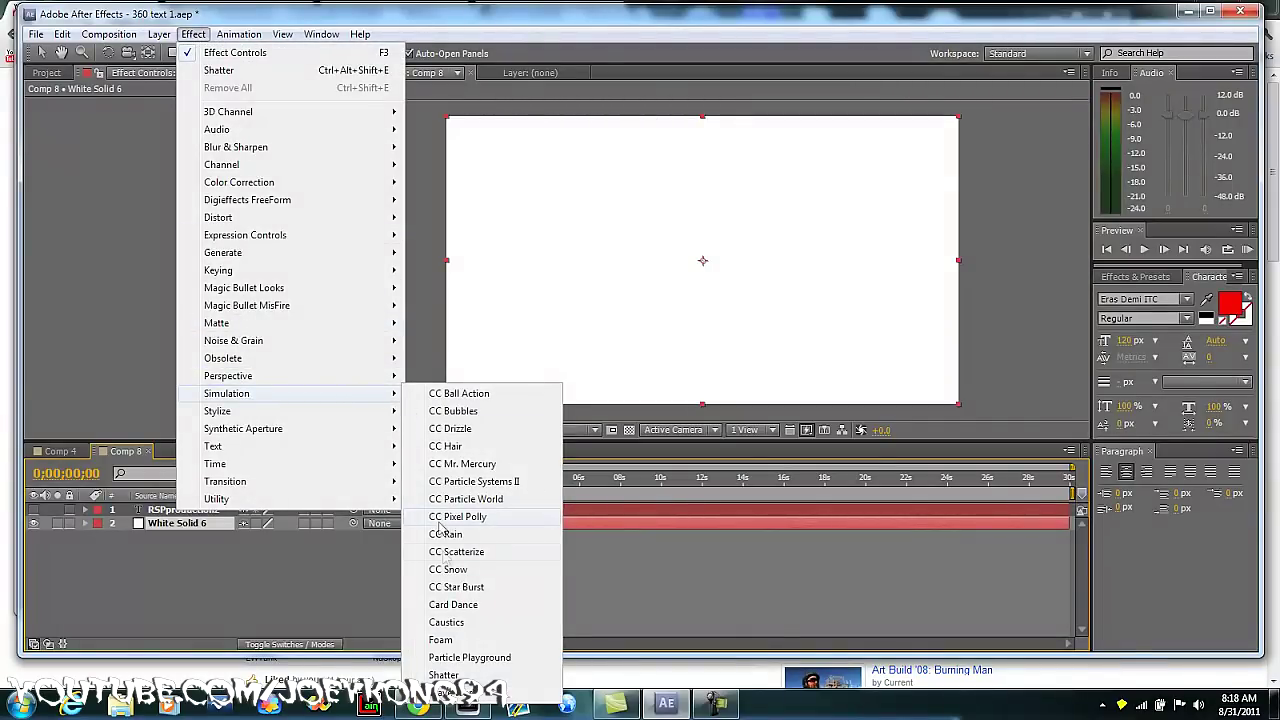
left_click(443, 675)
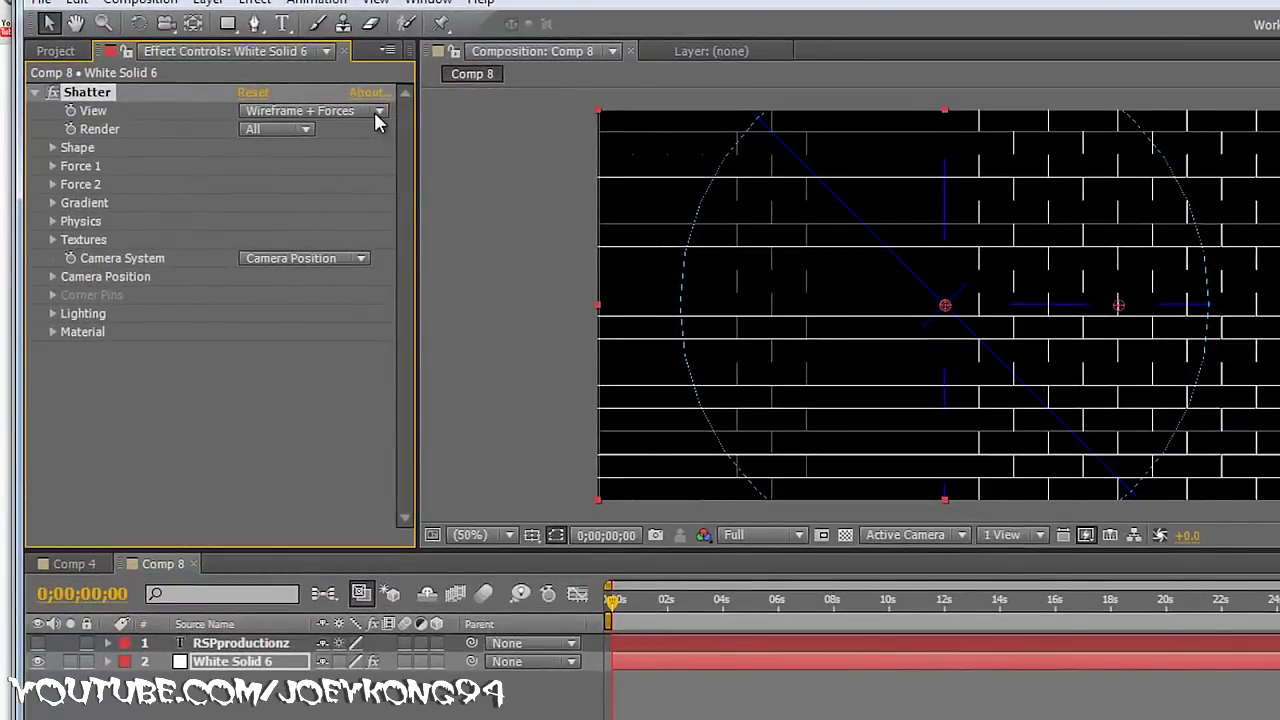
left_click(378, 111)
left_click(375, 134)
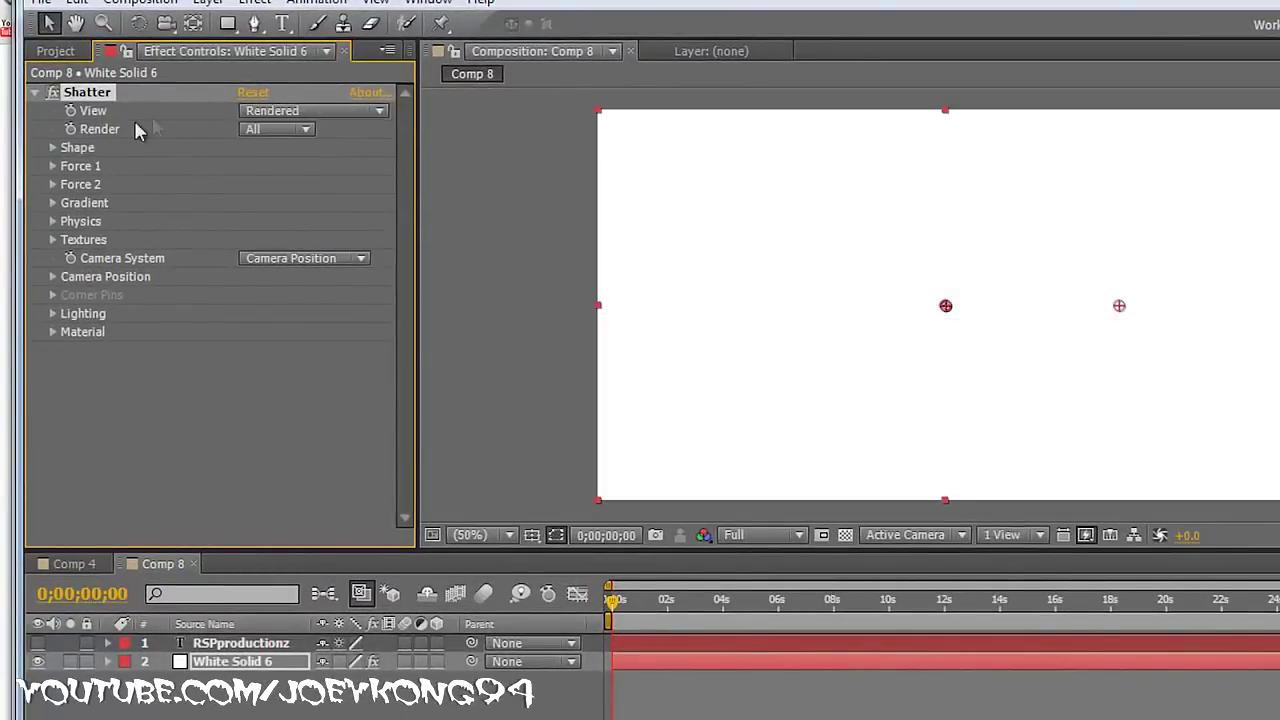
- Set the Shatter pattern to Custom with RSPproductionz as the shatter map
left_click(53, 147)
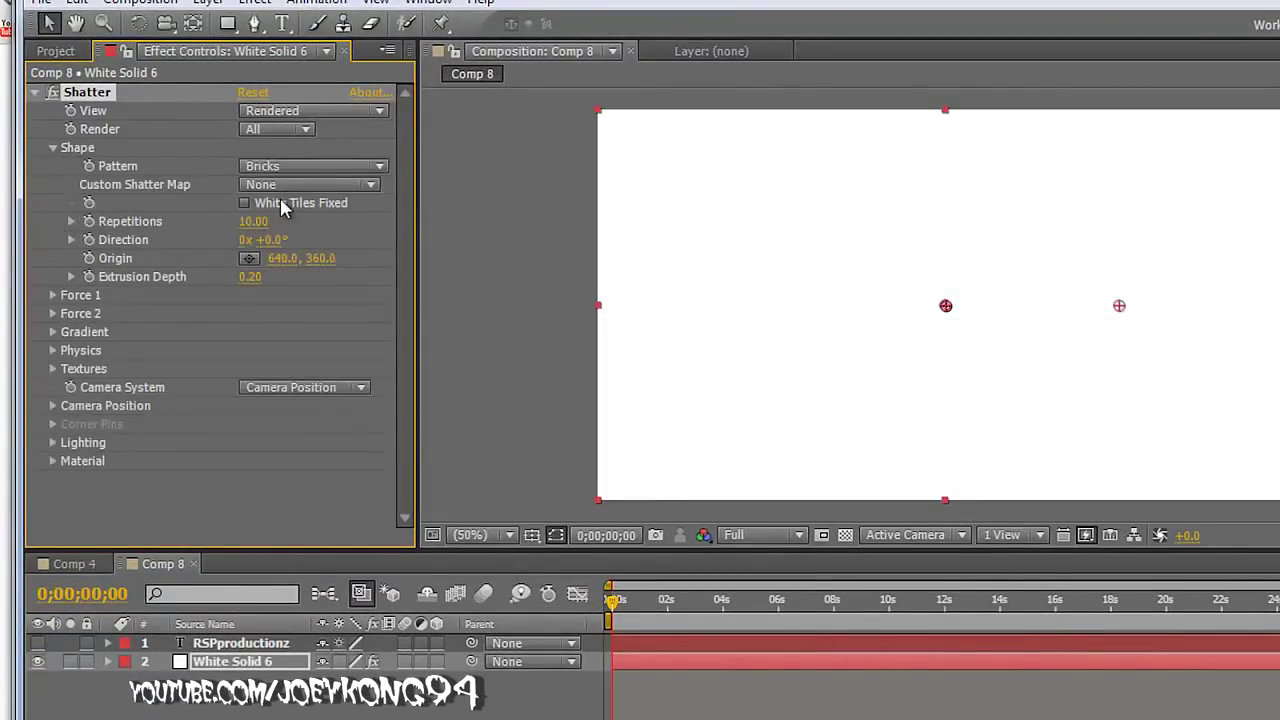
left_click(365, 172)
left_click(366, 191)
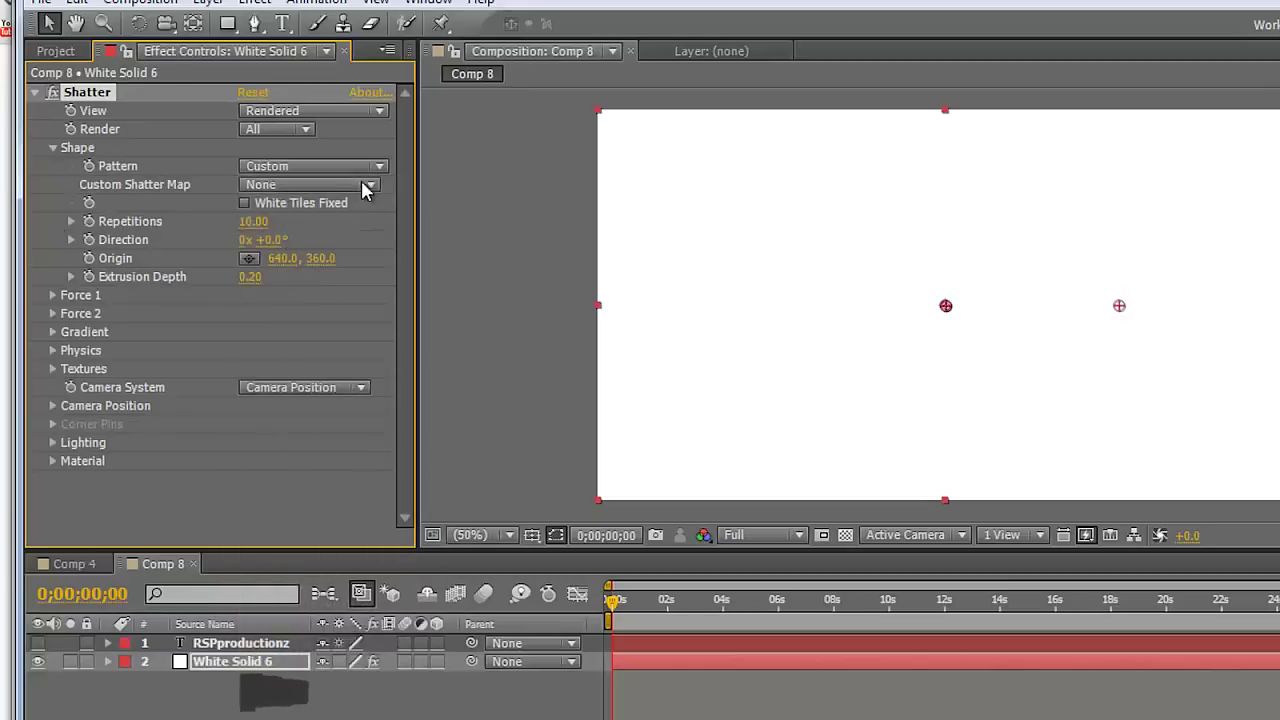
left_click(366, 185)
left_click(360, 241)
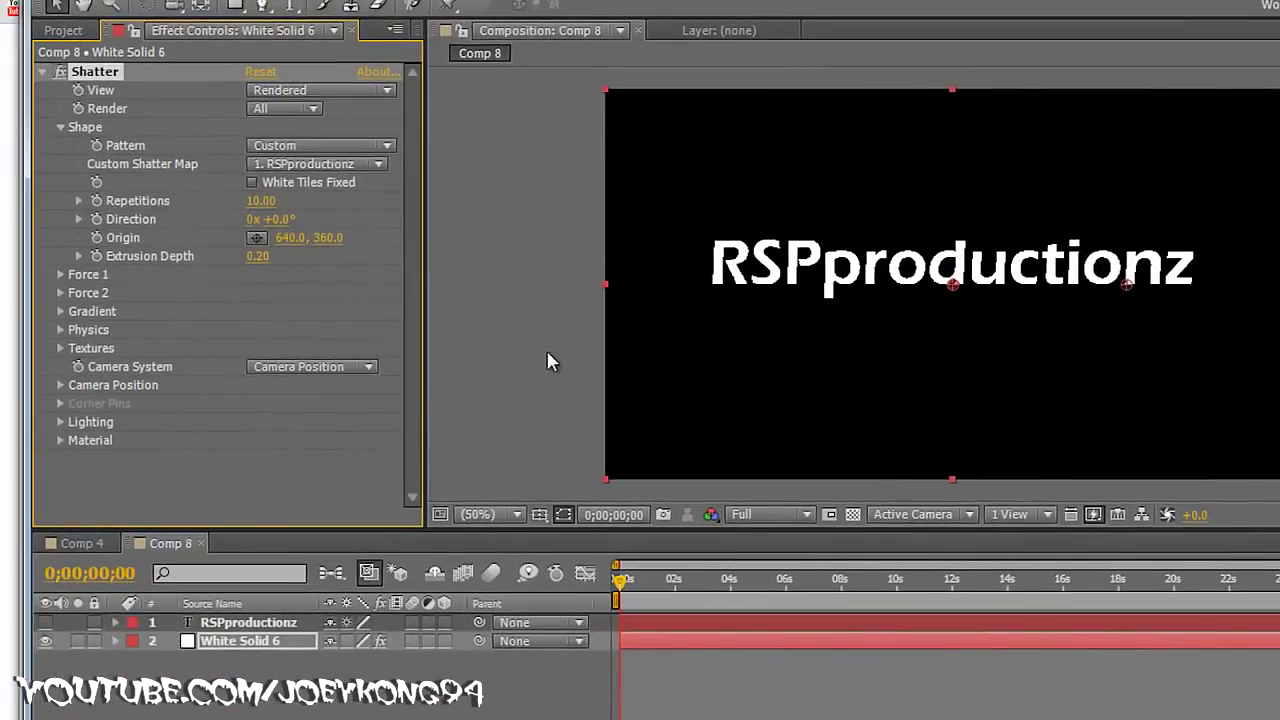
left_click(61, 275)
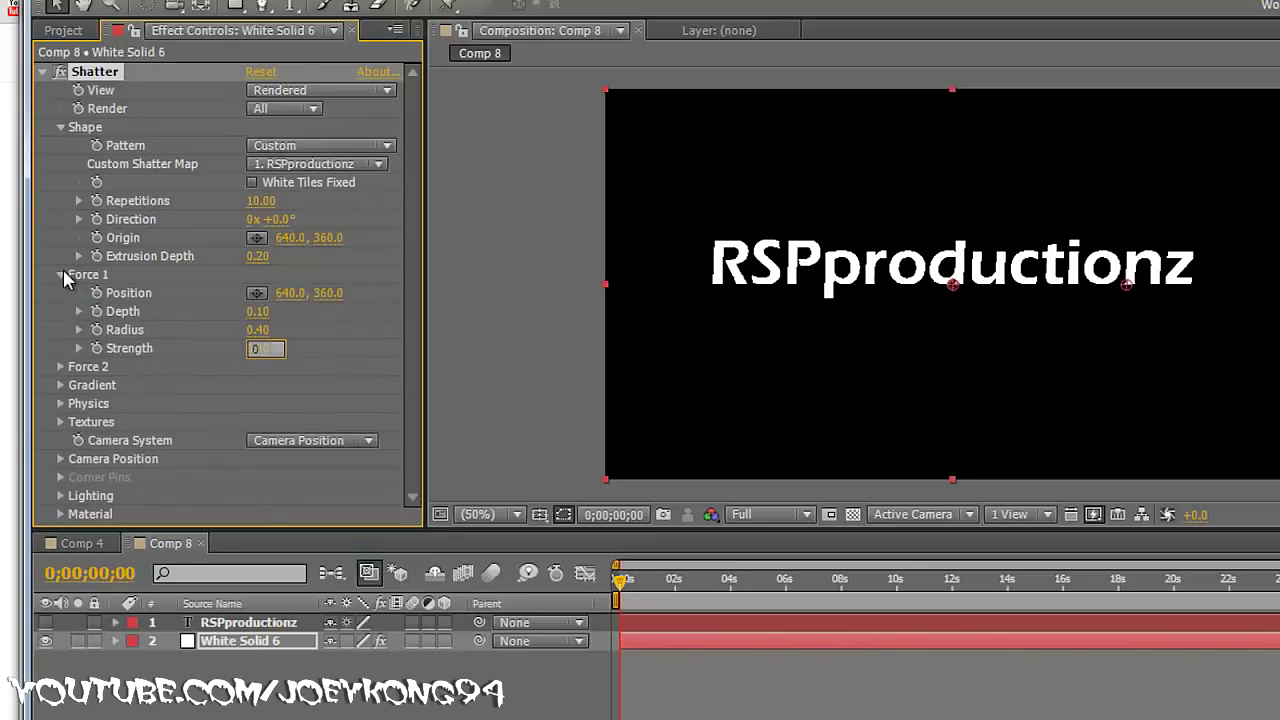
- Set Shatter Force 2 Strength to 0 and Physics Gravity to 0
left_click(61, 275)
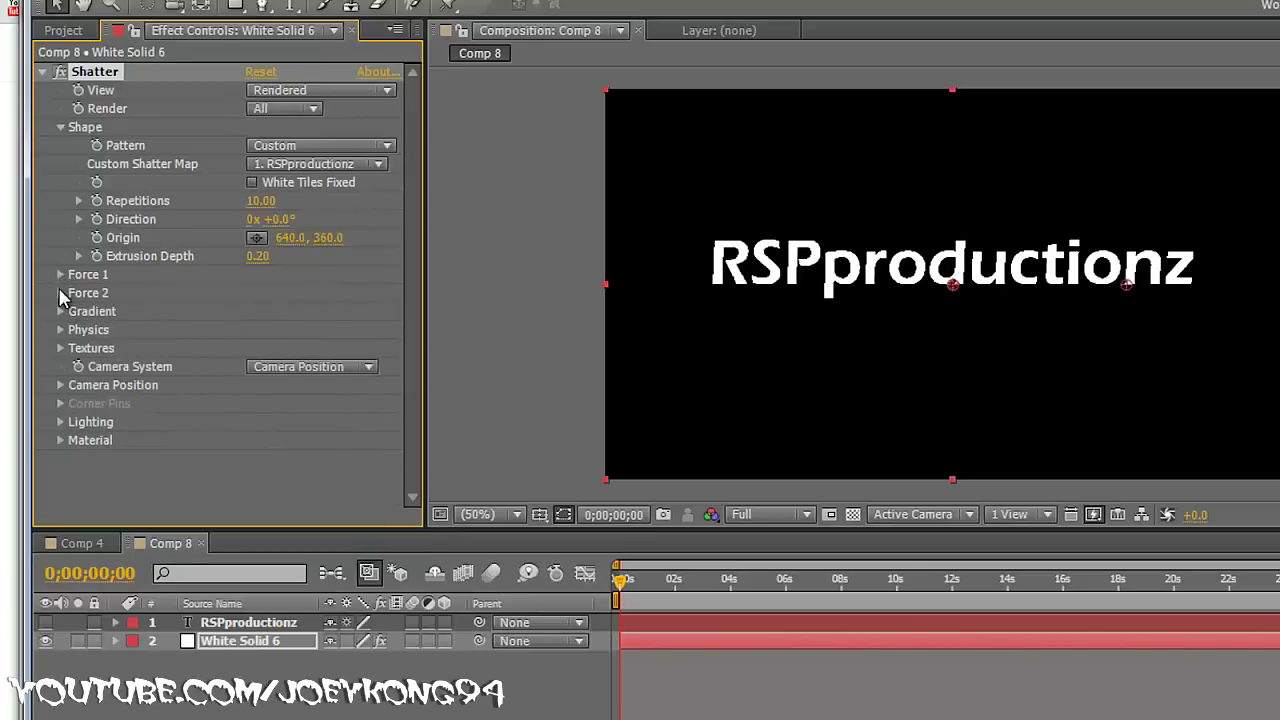
left_click(60, 293)
left_click(258, 367)
type("0")
left_click(60, 293)
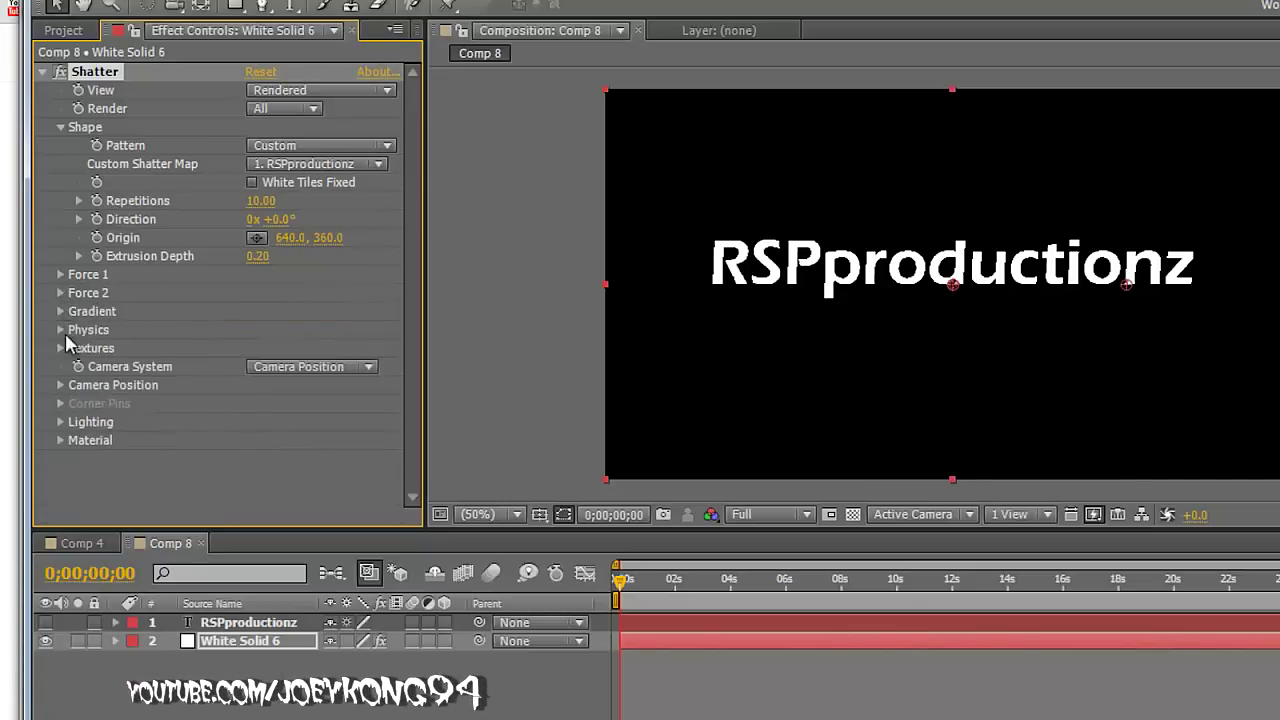
left_click(60, 330)
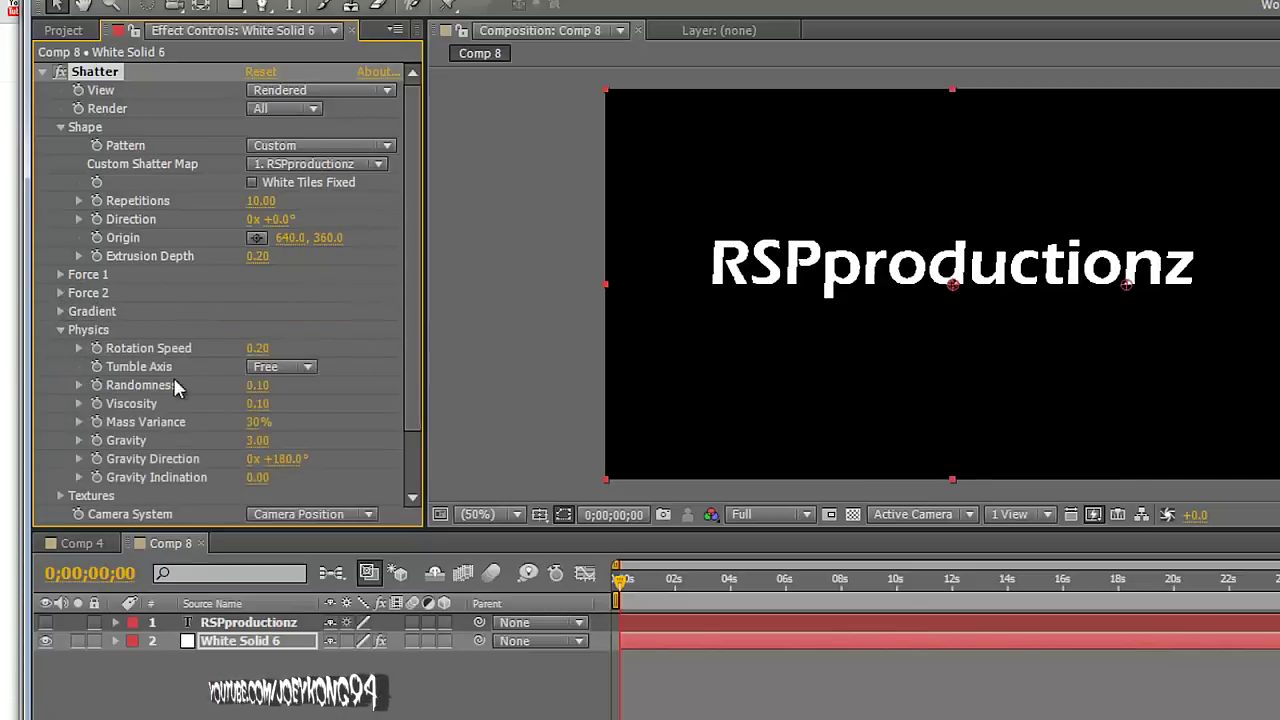
left_click(60, 330)
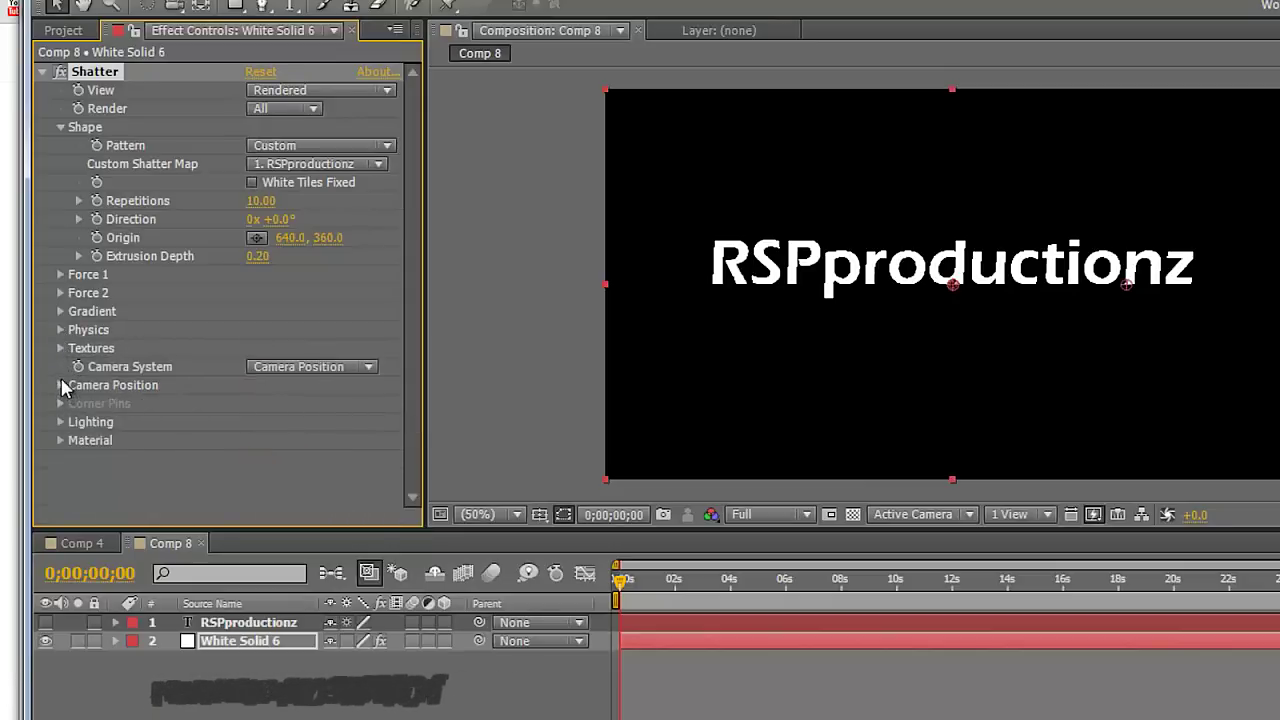
- Set Extrusion Depth to 0.45 and Physics Rotation Speed to 0.50
left_click(262, 257)
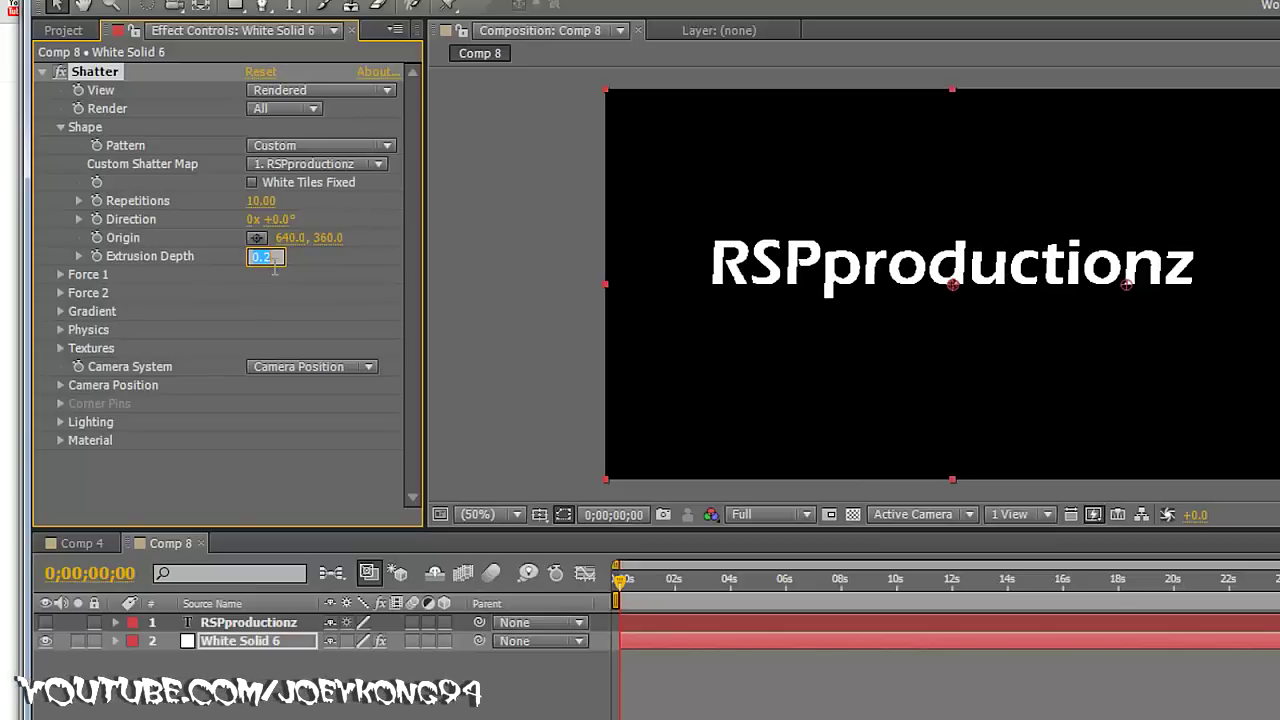
type("0.2")
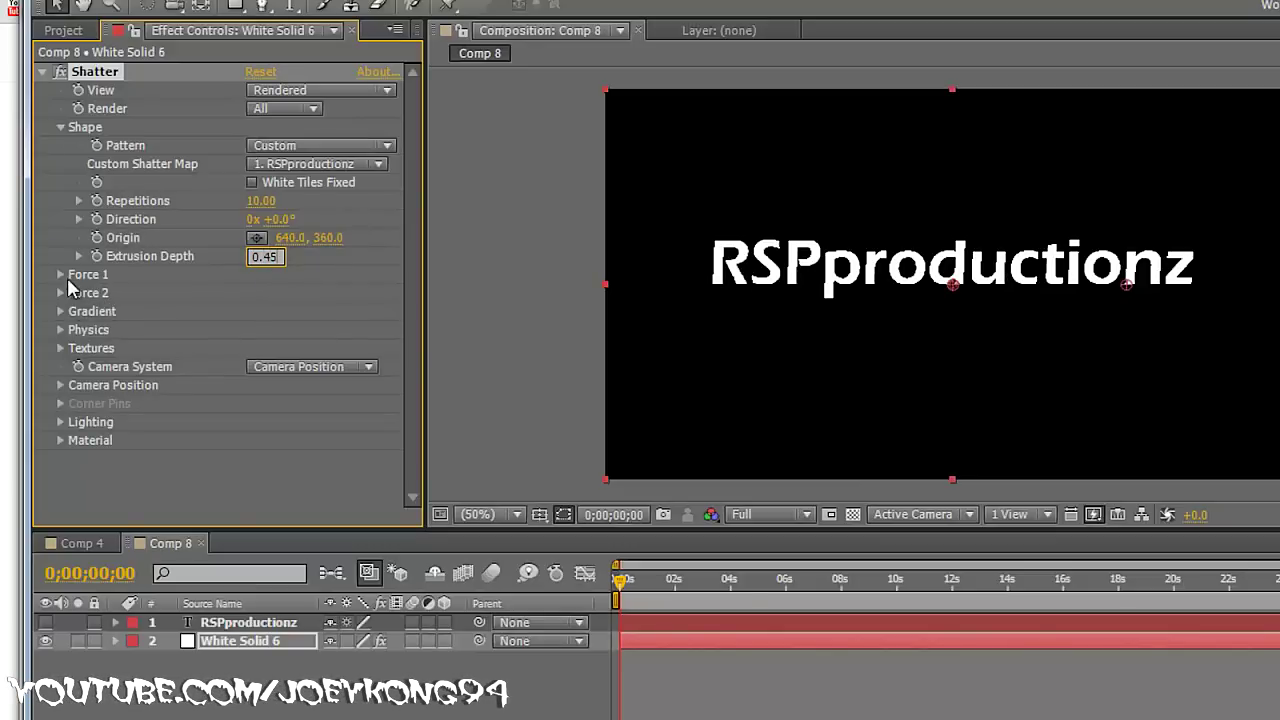
left_click(60, 330)
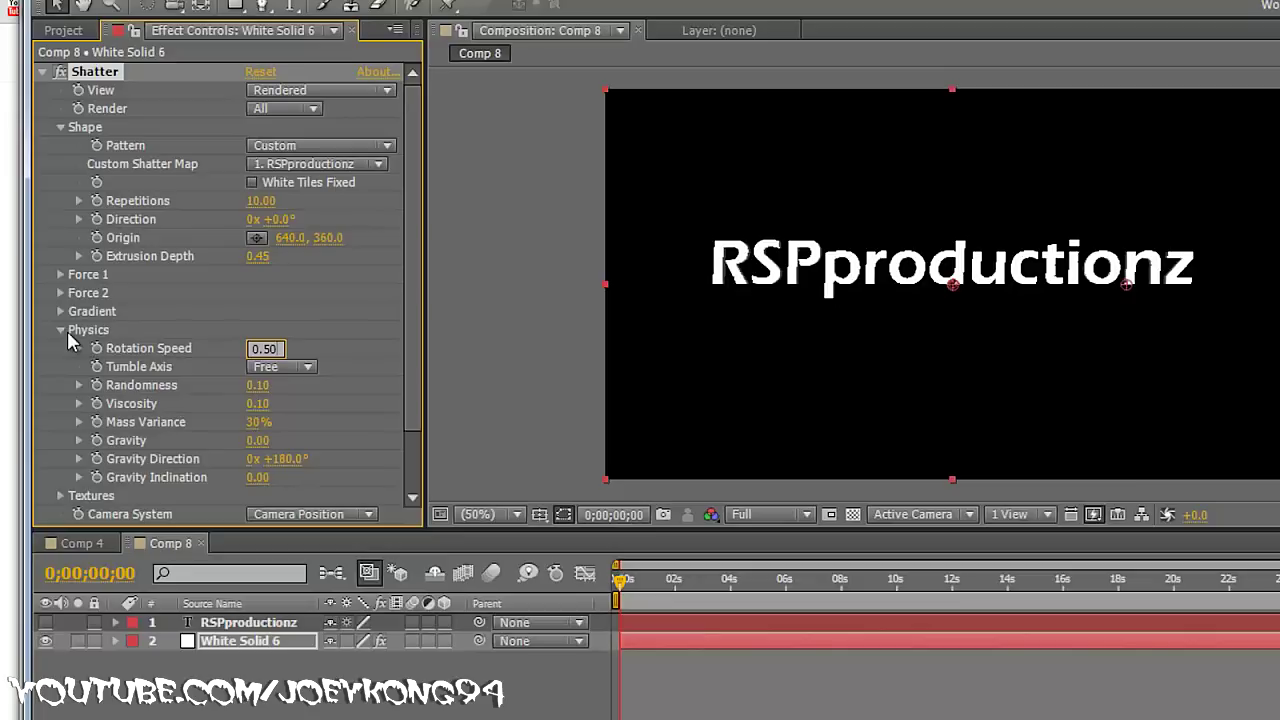
left_click(67, 330)
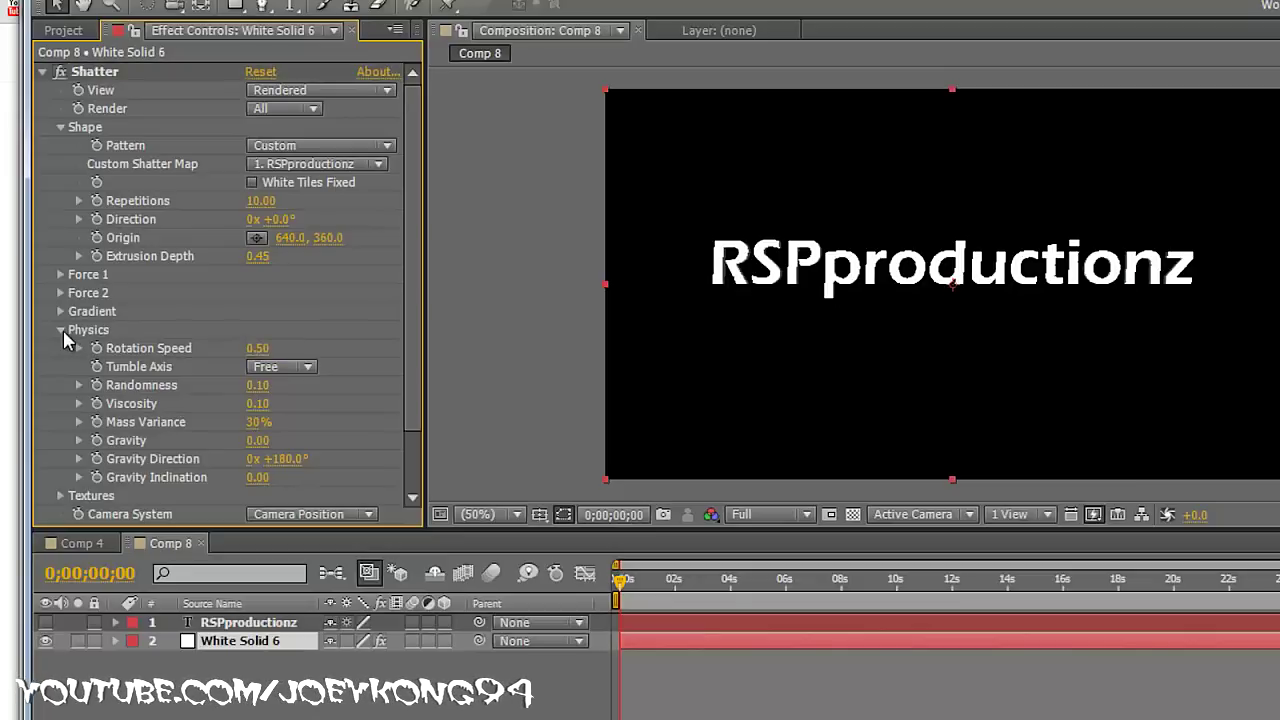
left_click(63, 330)
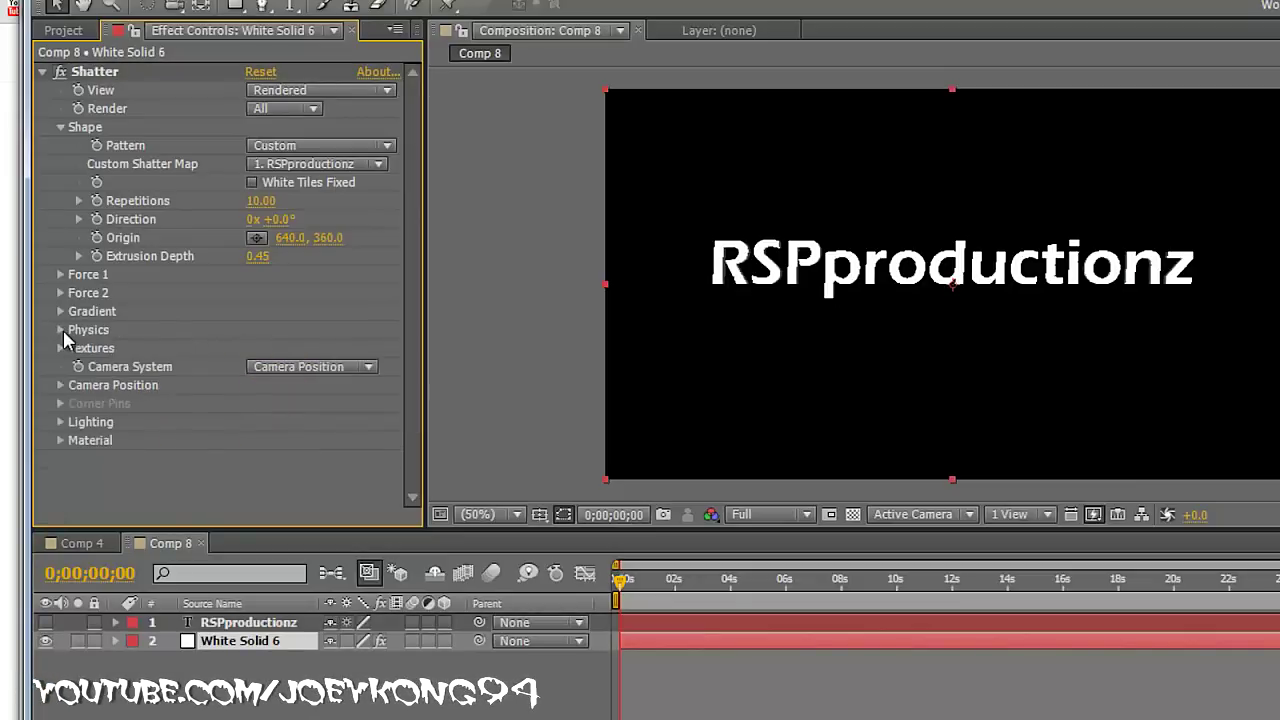
- Keyframe the Shatter Camera Position Y Rotation to +62° at about one second
left_click(61, 385)
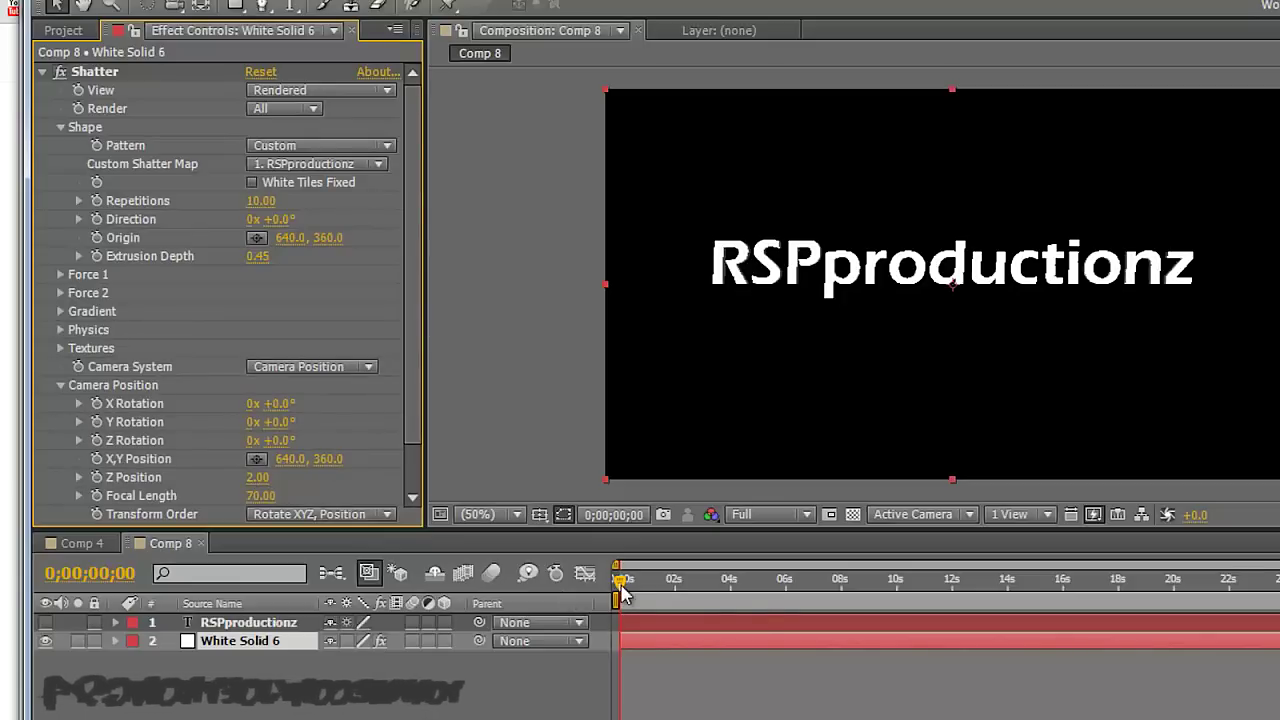
left_click_drag(622, 593, 650, 593)
left_click(79, 477)
scroll(370, 470, "down", 1)
left_click(79, 487)
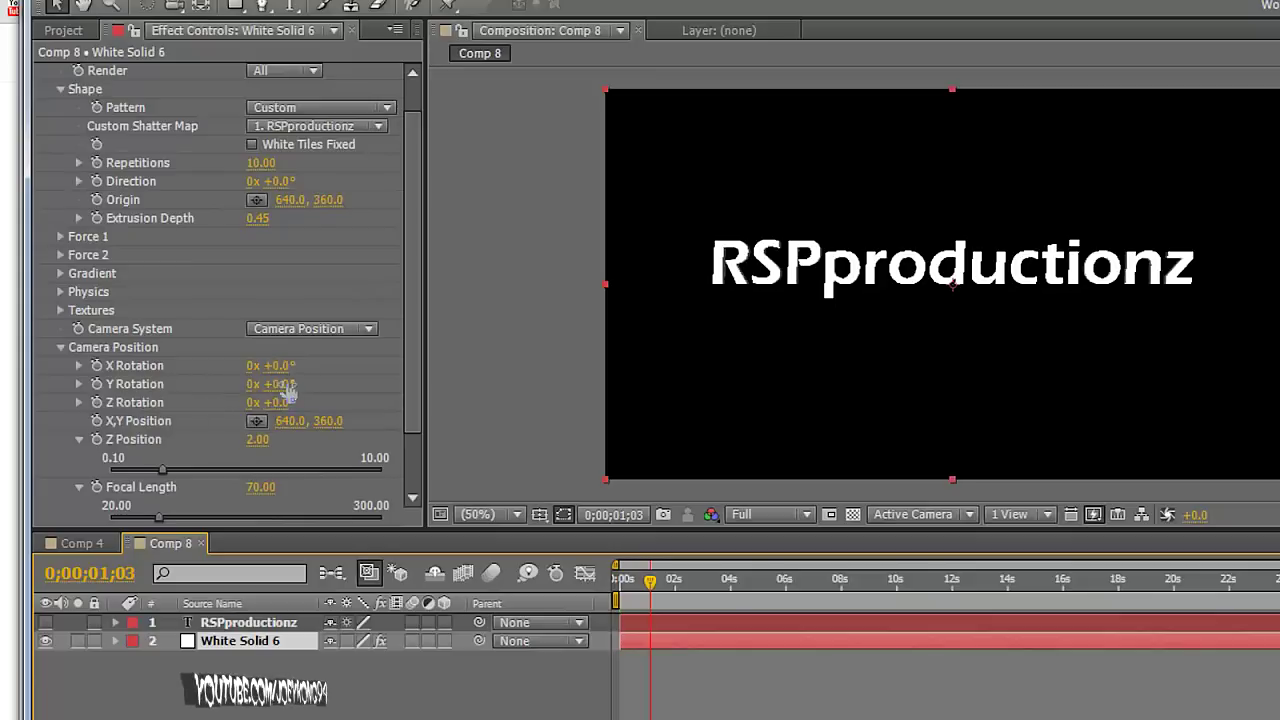
left_click_drag(288, 390, 355, 389)
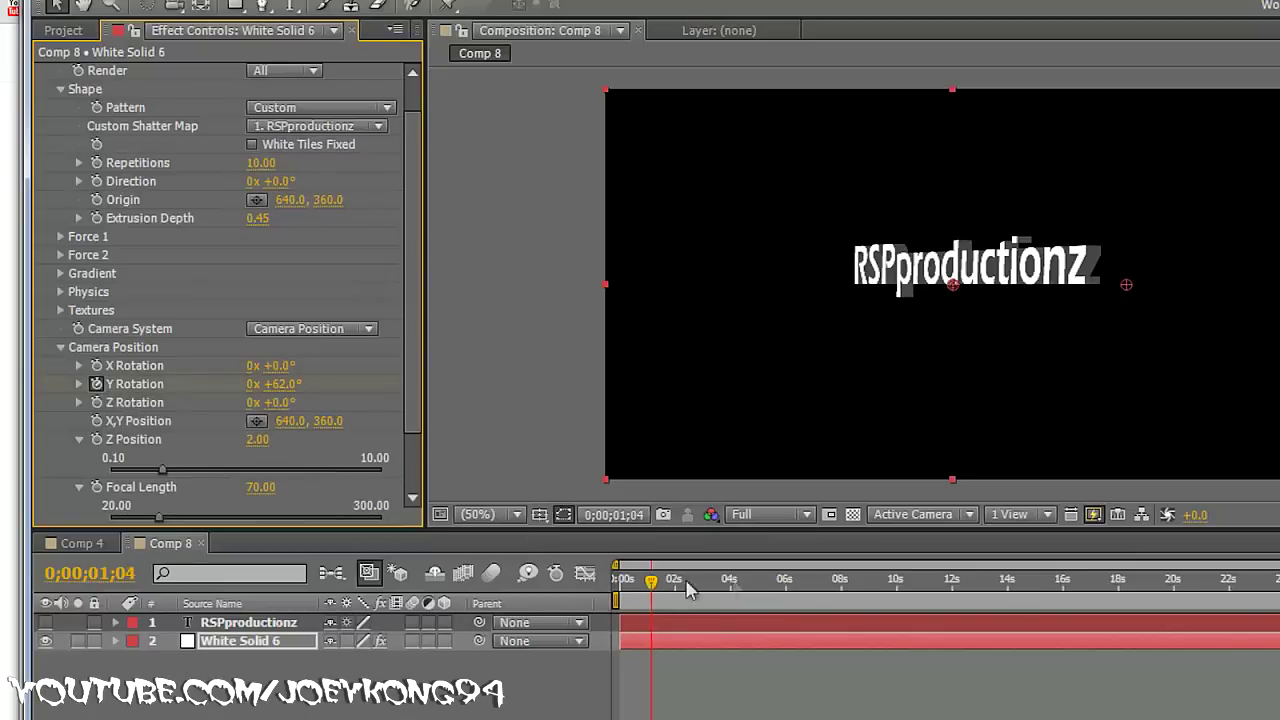
left_click_drag(686, 590, 817, 582)
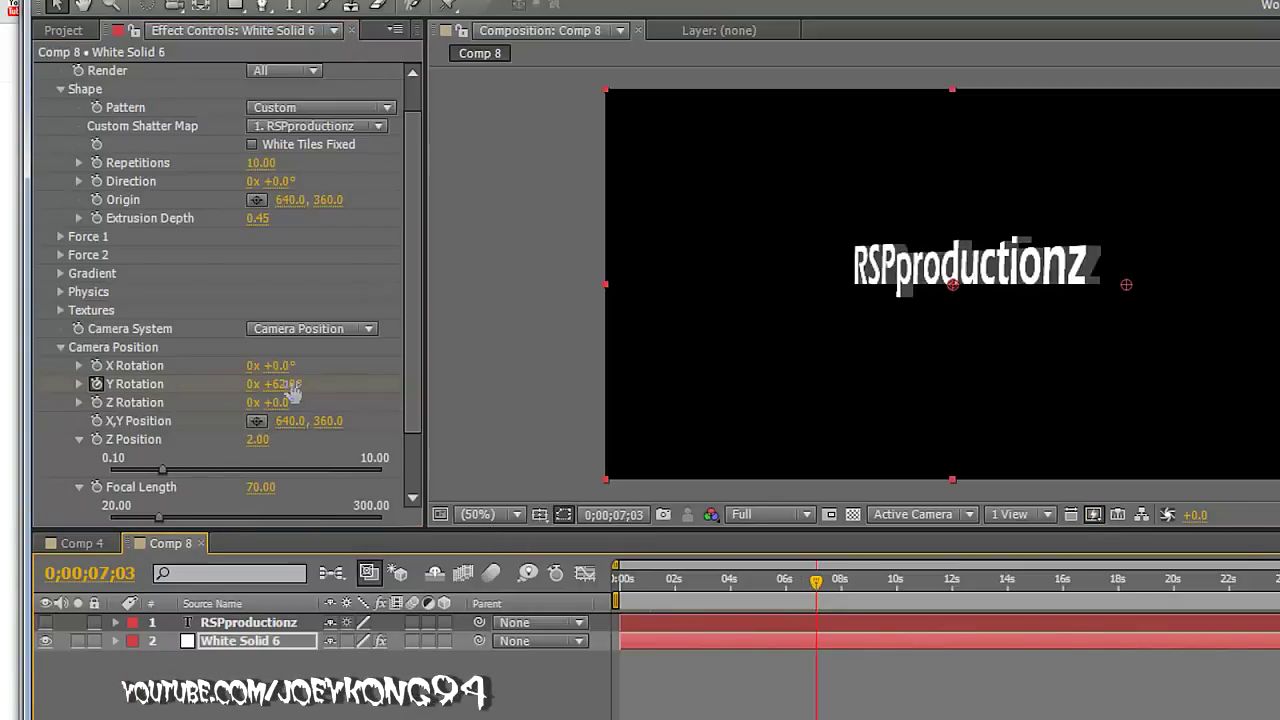
- Add later Y Rotation keyframes around 5 and 17 seconds, reaching 1x +354°
left_click_drag(285, 384, 606, 380)
left_click_drag(824, 581, 1105, 588)
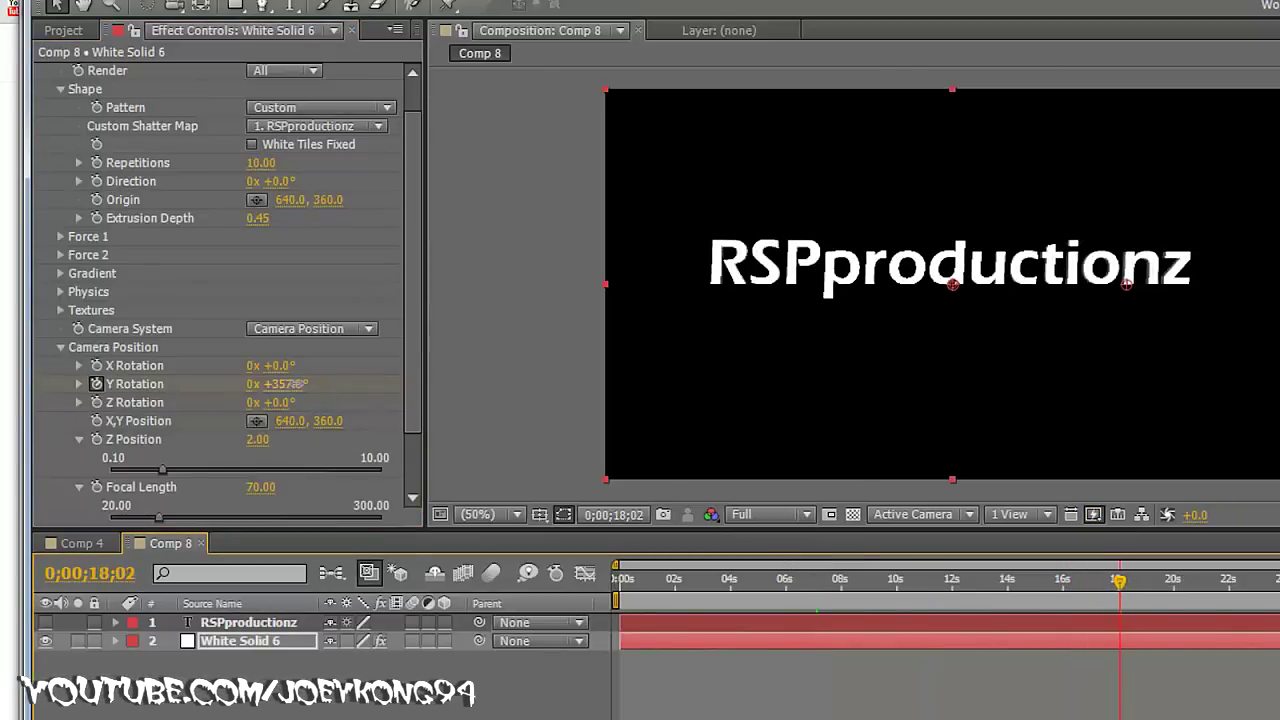
left_click_drag(285, 383, 660, 371)
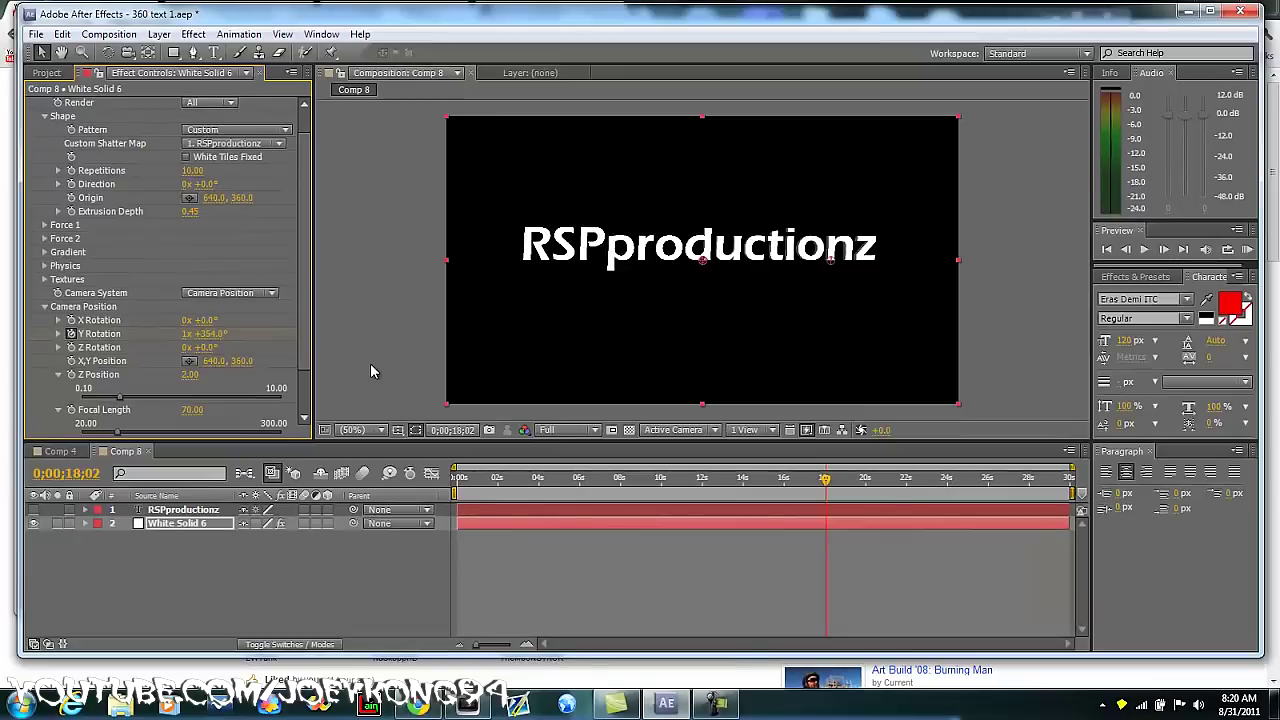
- Add a bright green #00FF12 solid and move it below White Solid 6
left_click(158, 34)
mouse_move(176, 58)
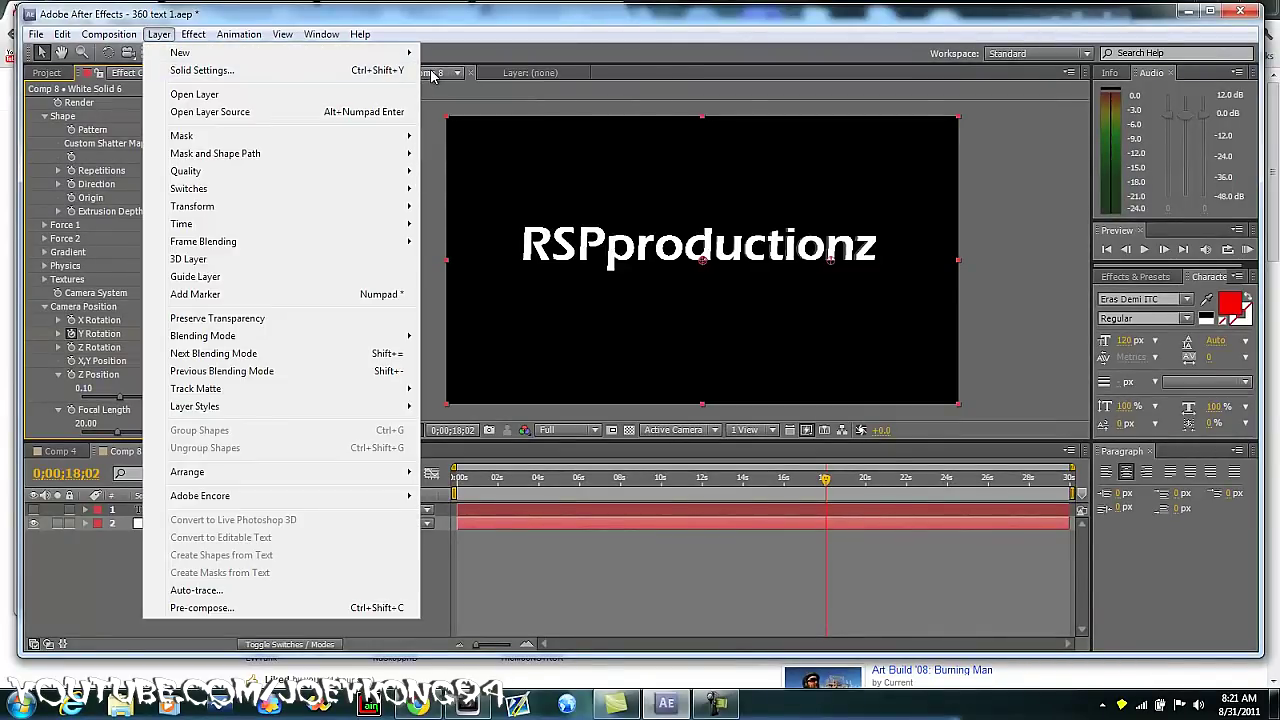
left_click(448, 70)
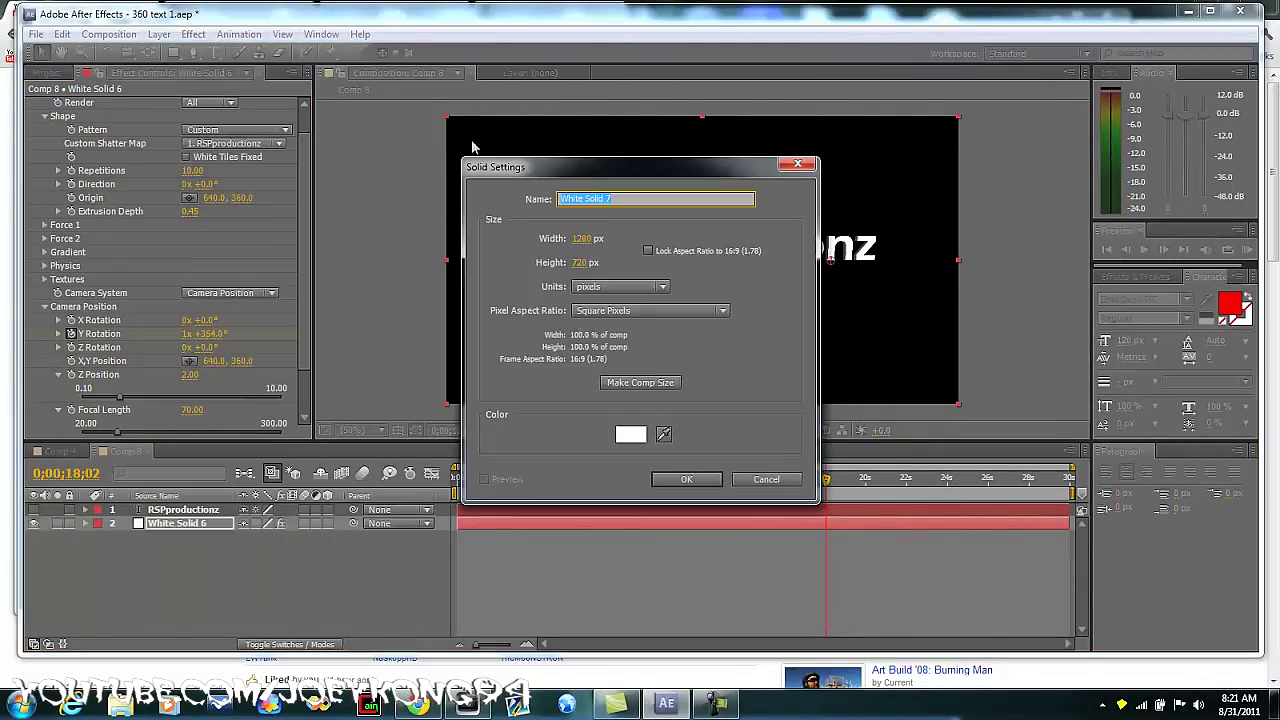
left_click(628, 432)
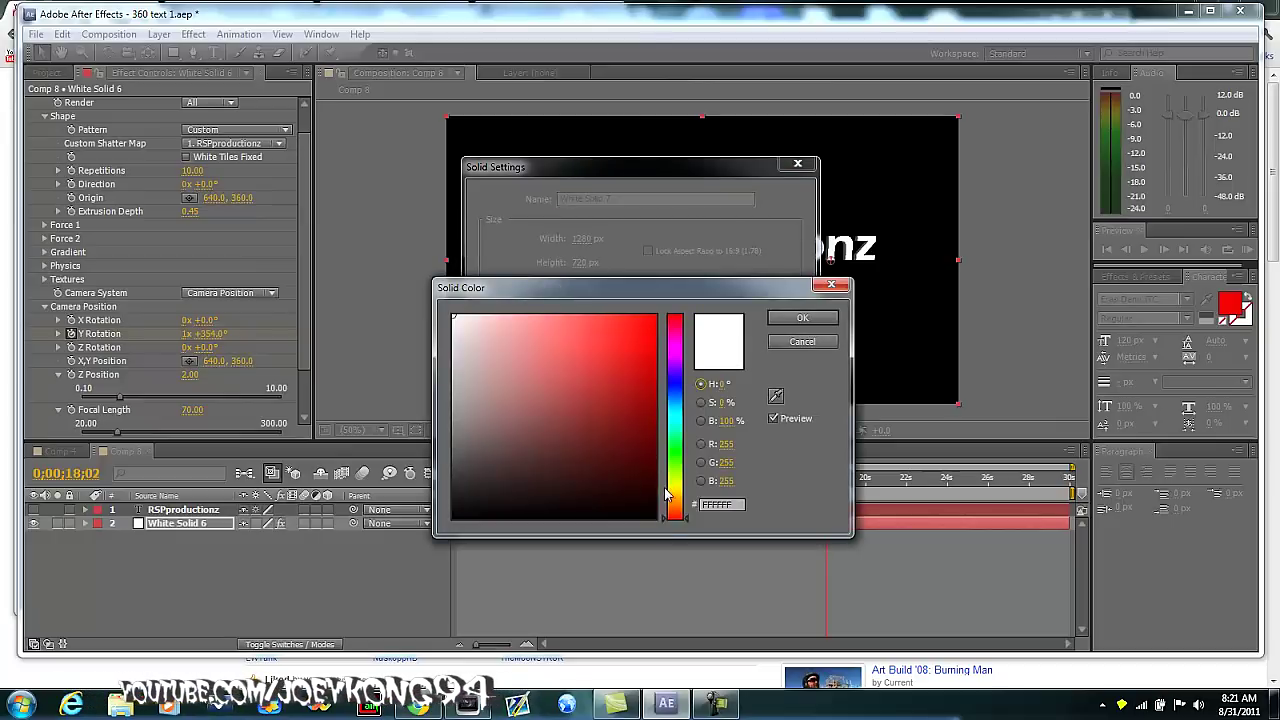
left_click(666, 470)
left_click_drag(666, 470, 666, 455)
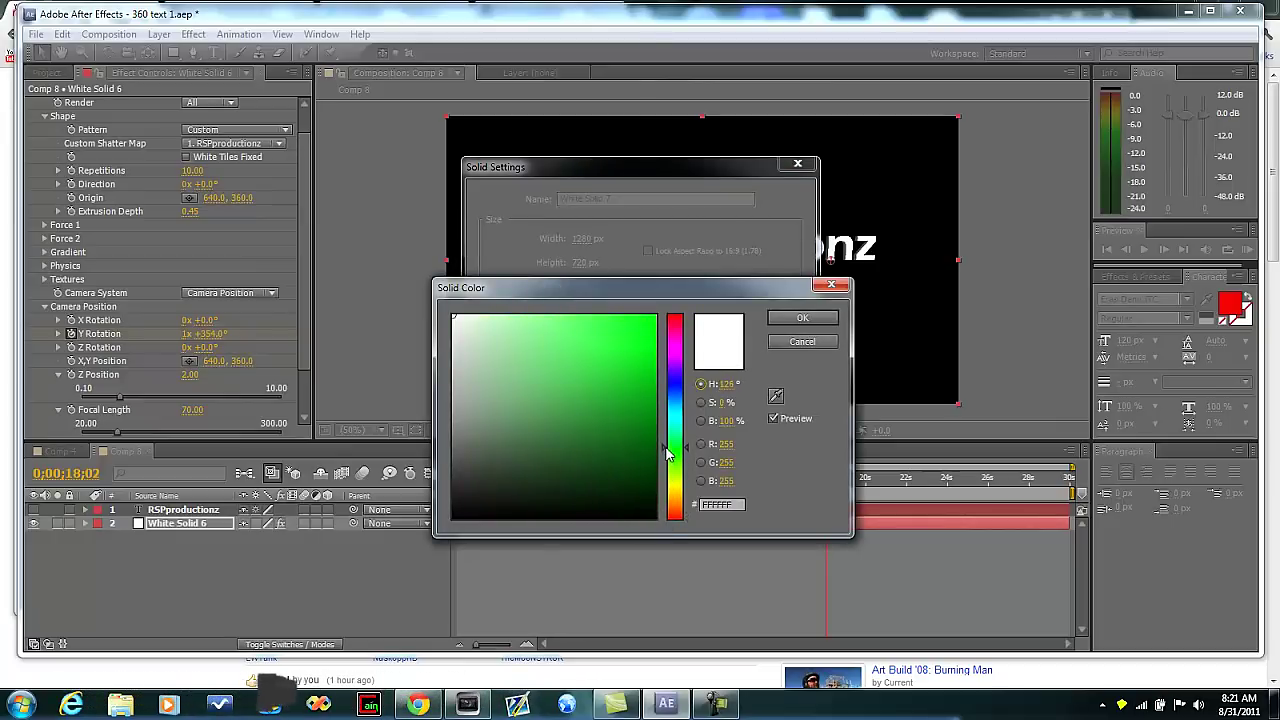
left_click_drag(633, 405, 657, 315)
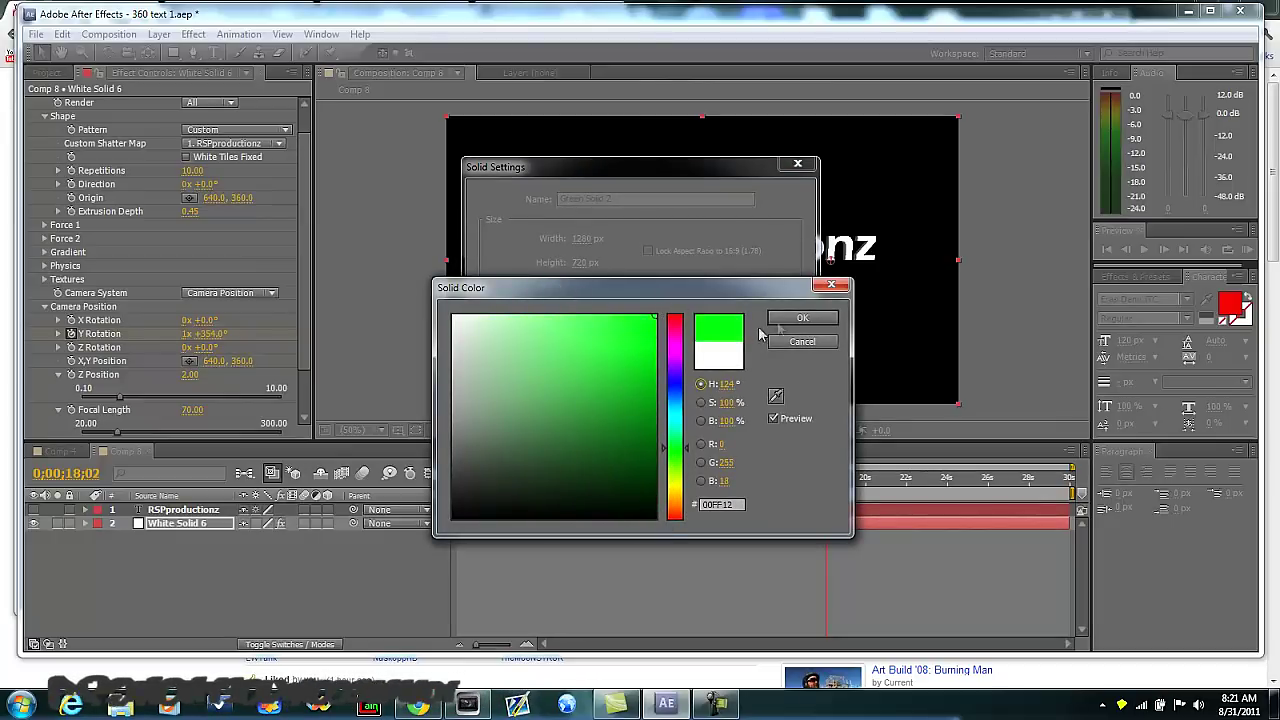
left_click(789, 320)
left_click(688, 477)
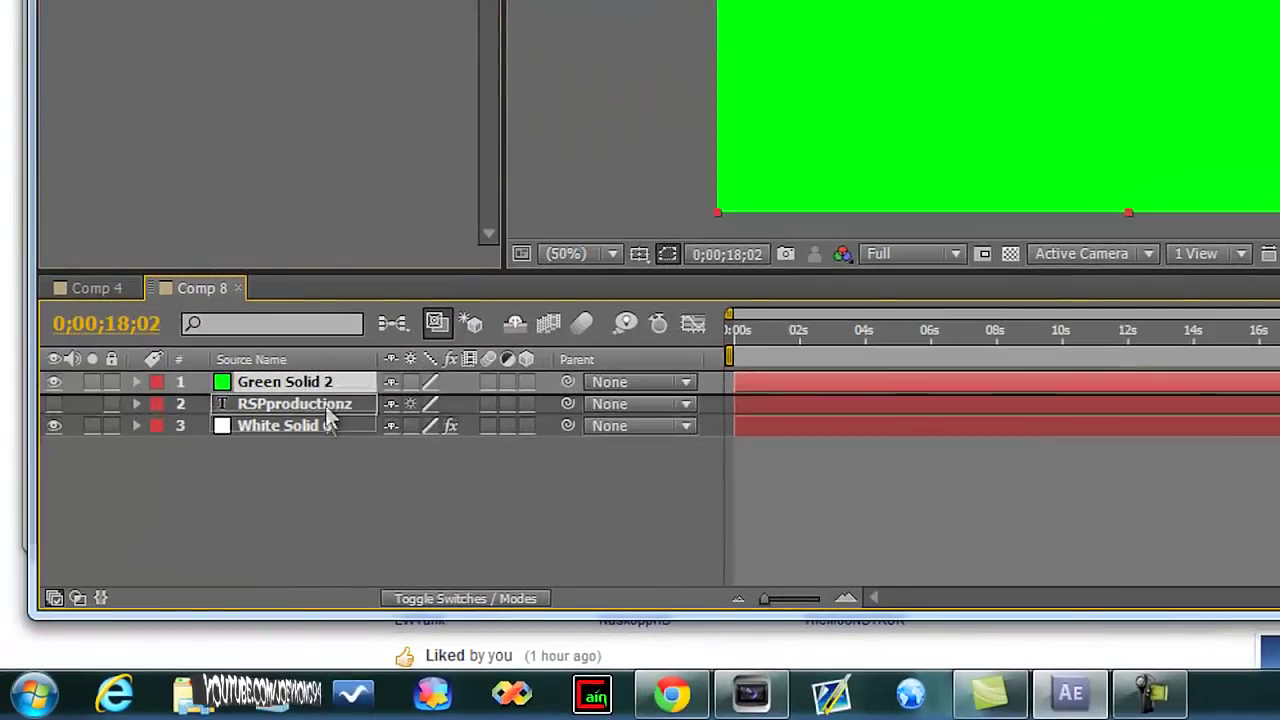
left_click_drag(330, 420, 324, 430)
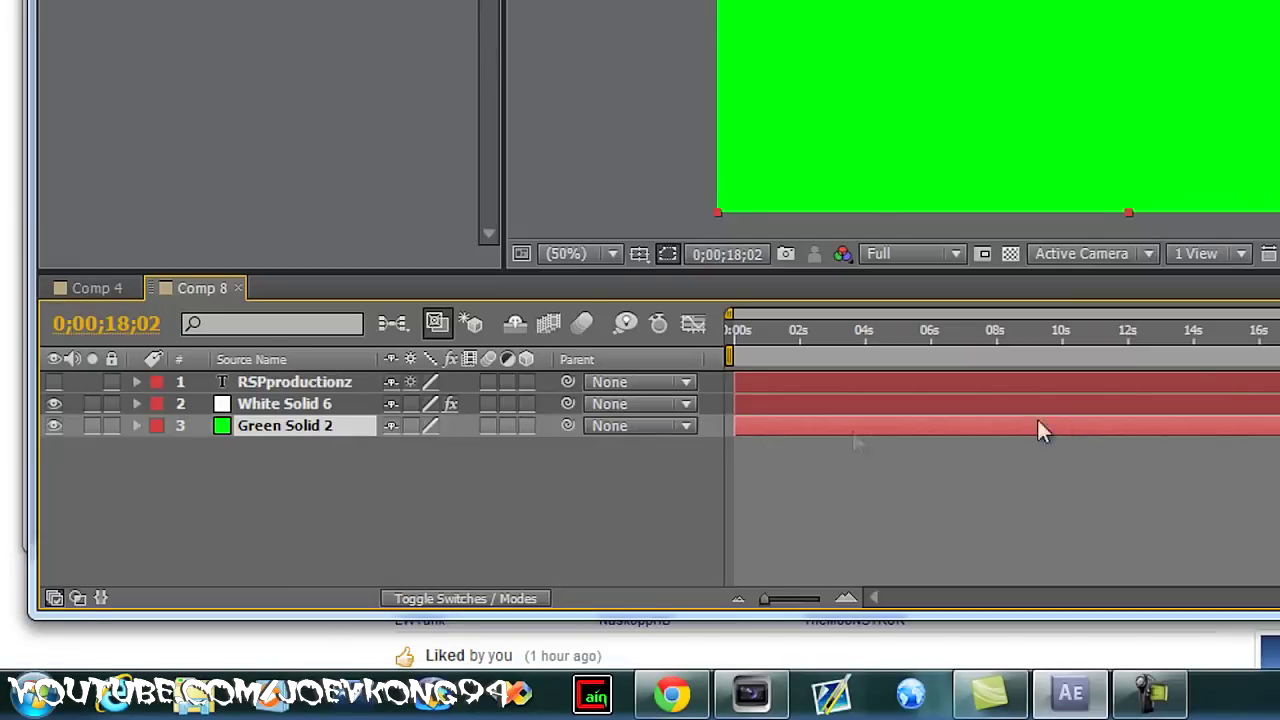
left_click(851, 340)
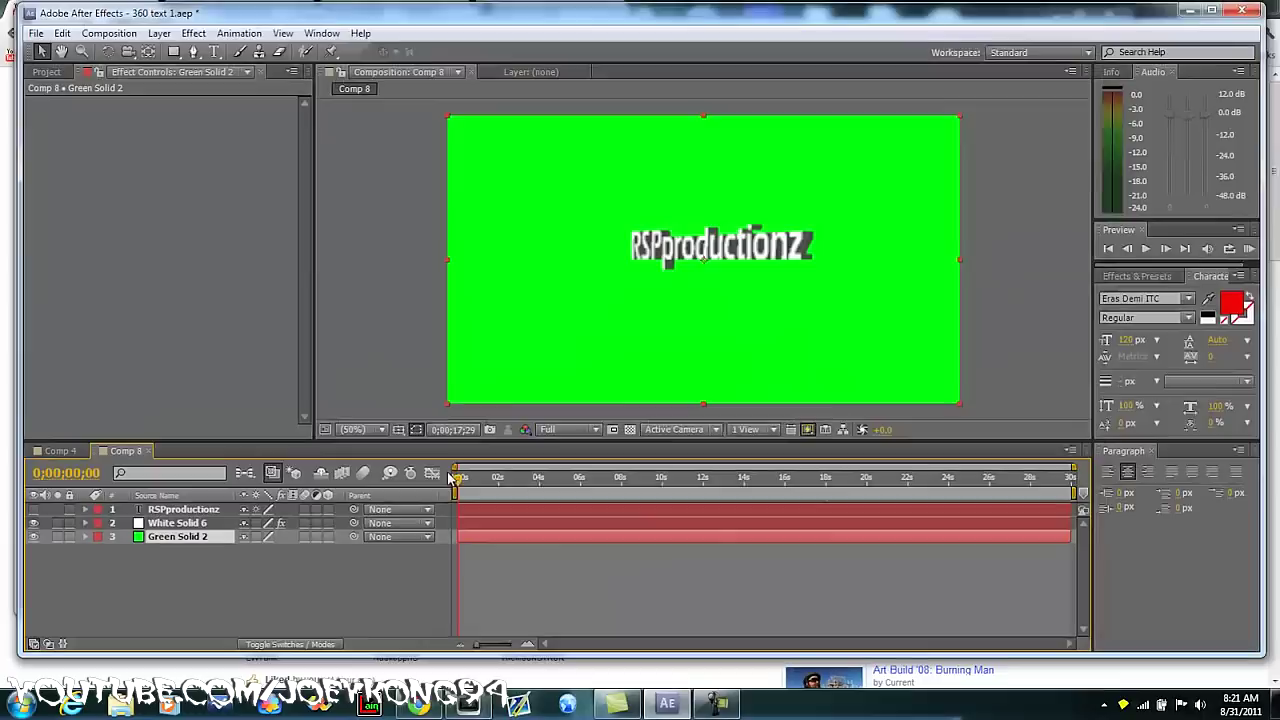
- Return the time indicator to 0 and add Comp 8 to the Render Queue
left_click(729, 330)
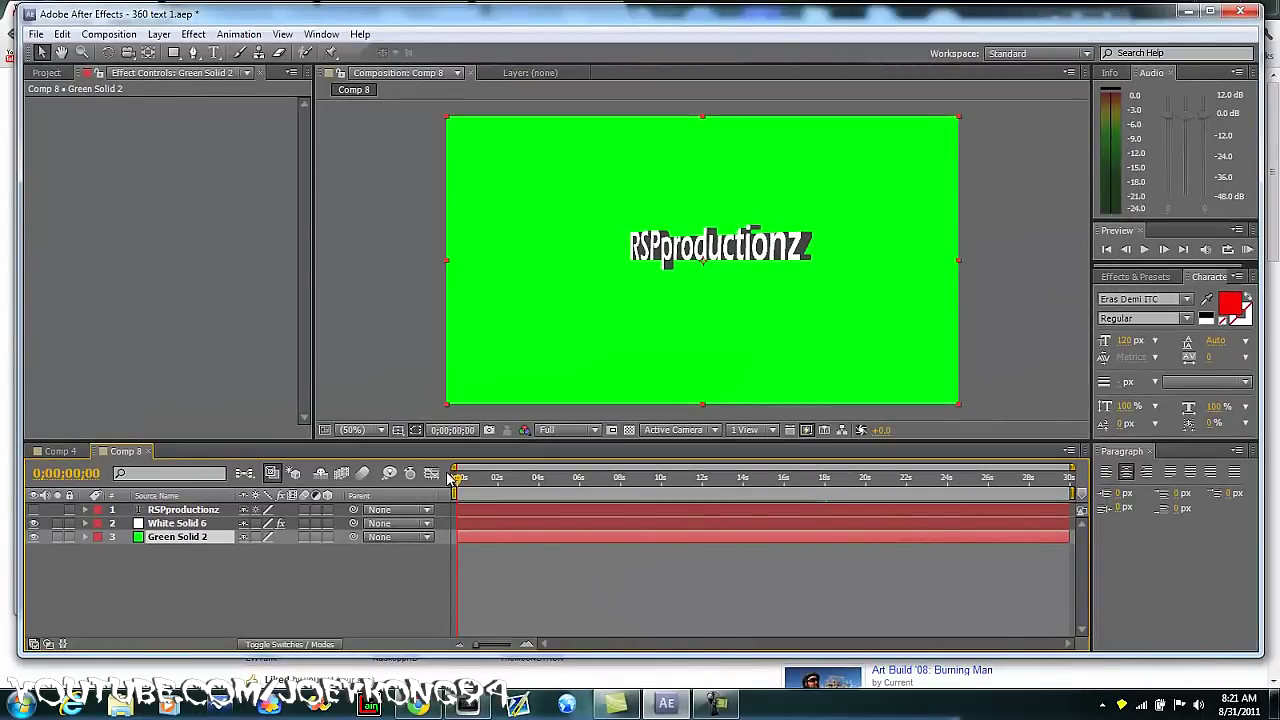
left_click(109, 34)
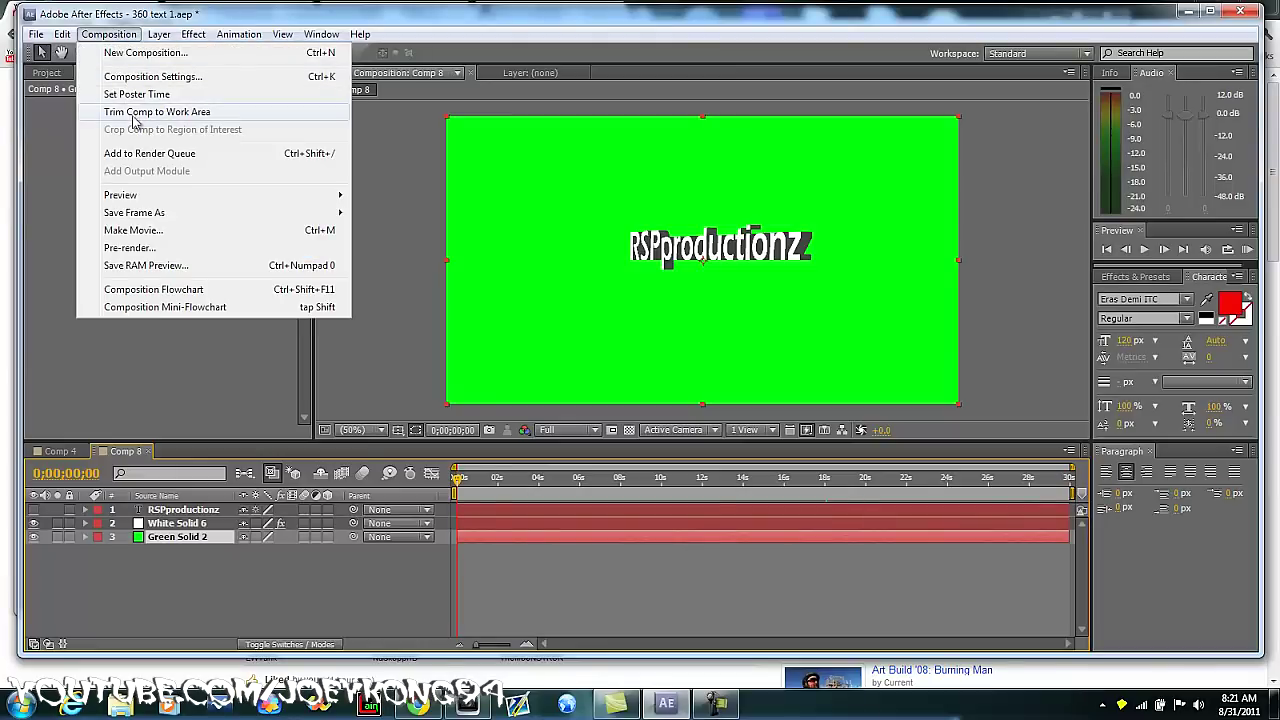
left_click(138, 154)
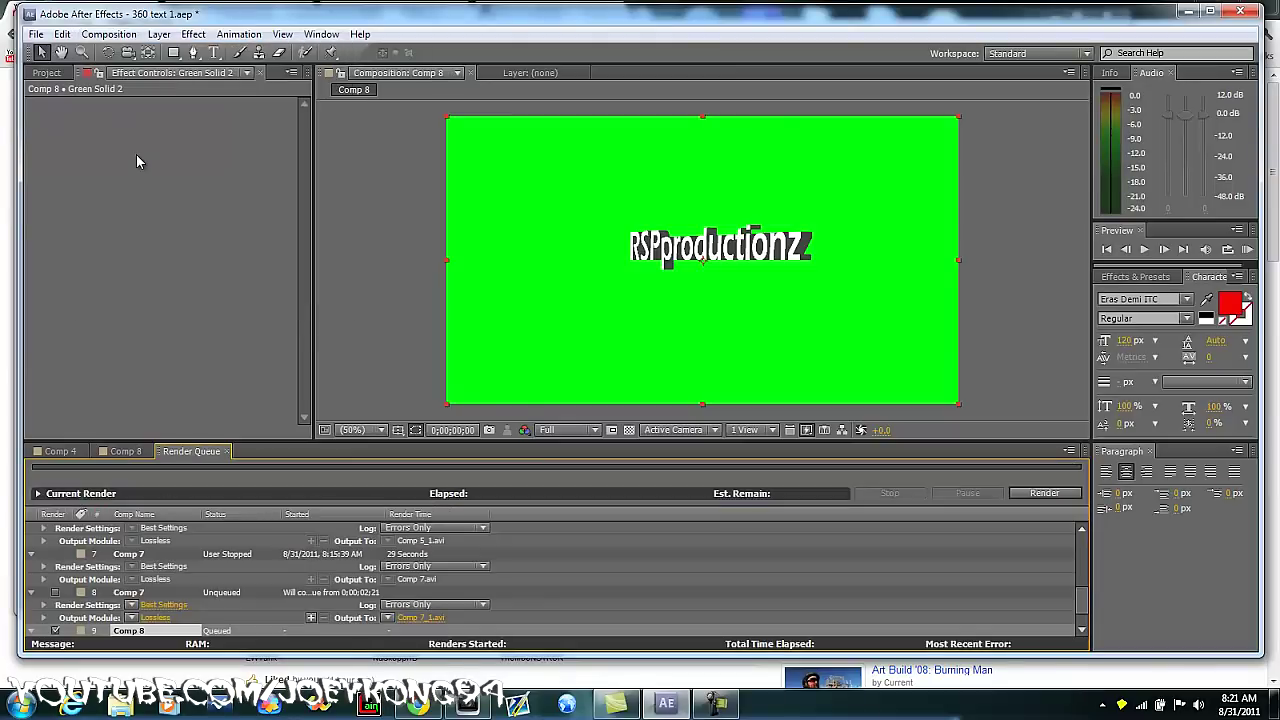
- Render the queued Comp 8 out to the video file Comp 8.avi
left_click(1042, 493)
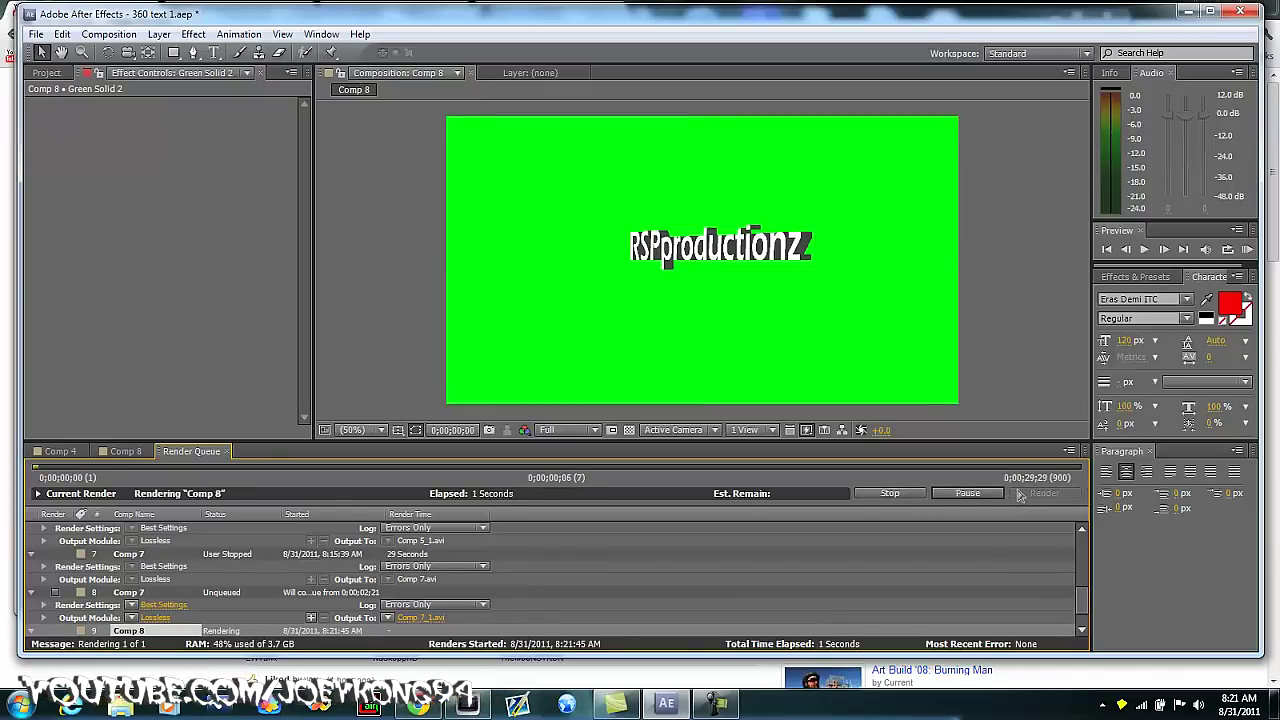
left_click(715, 705)
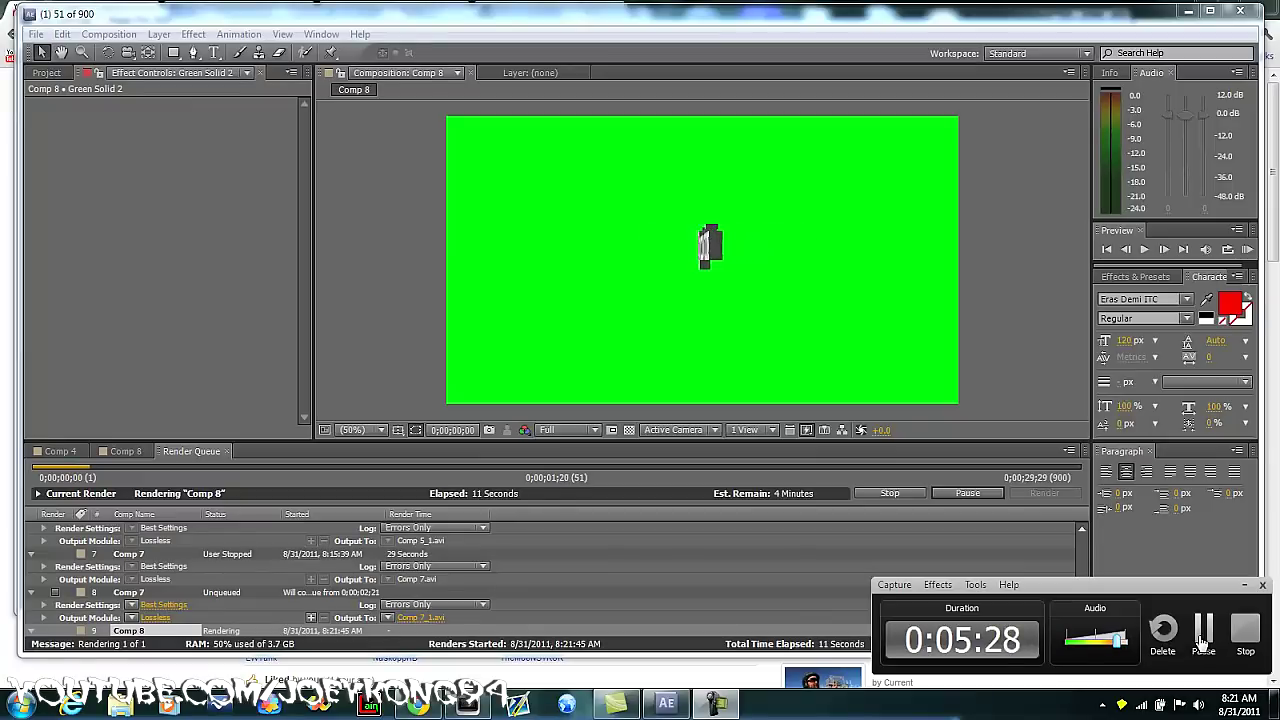
left_click(1204, 640)
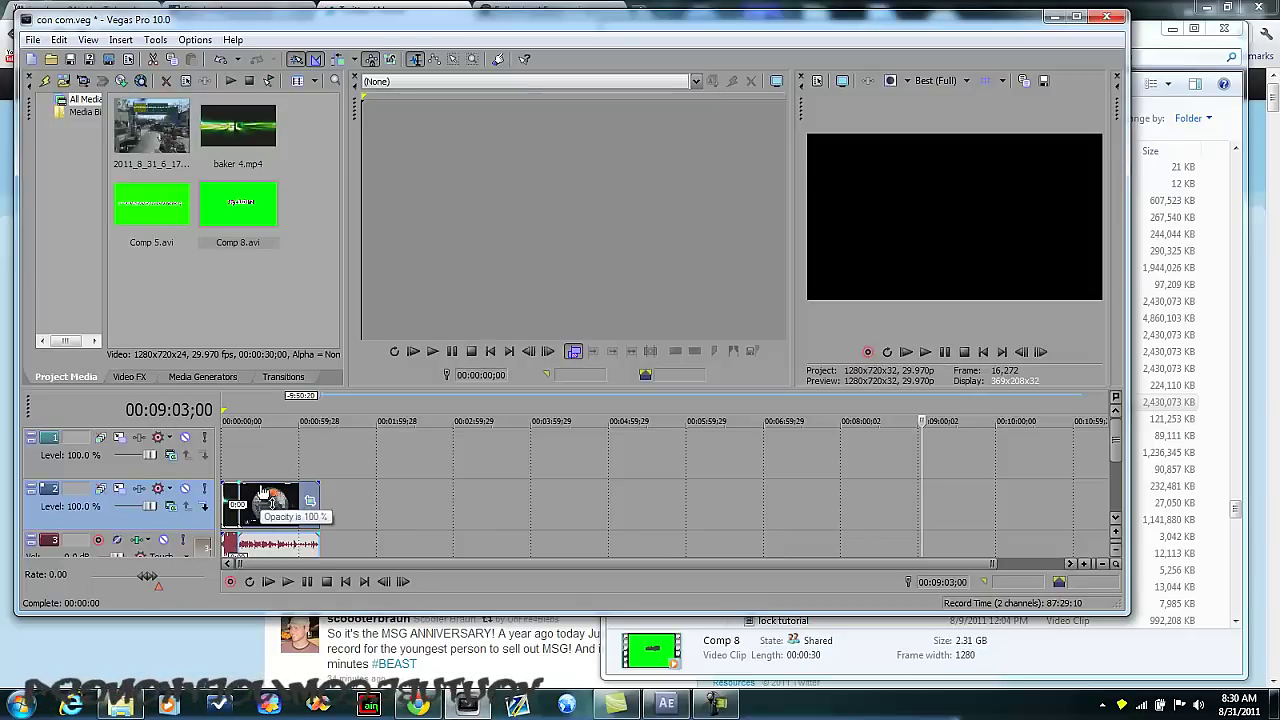
- Place Comp 5.avi on track 1 at the start, then delete that clip
left_click(163, 543)
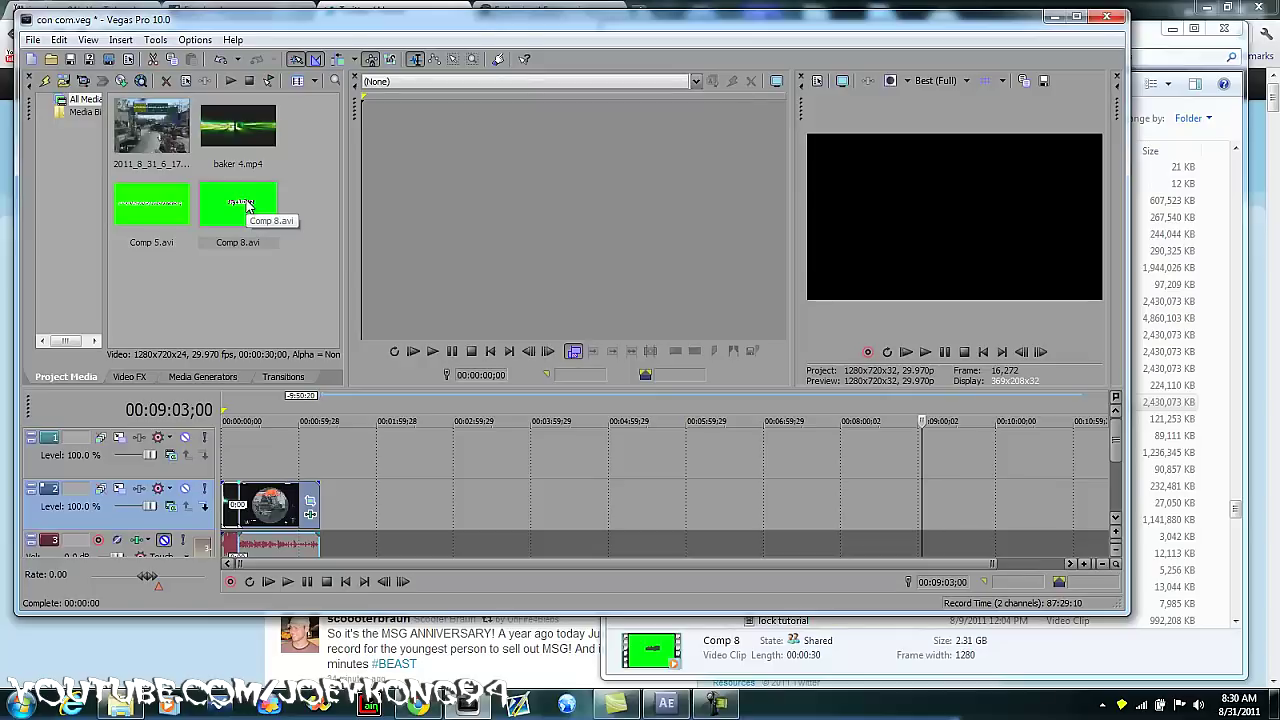
left_click(168, 222)
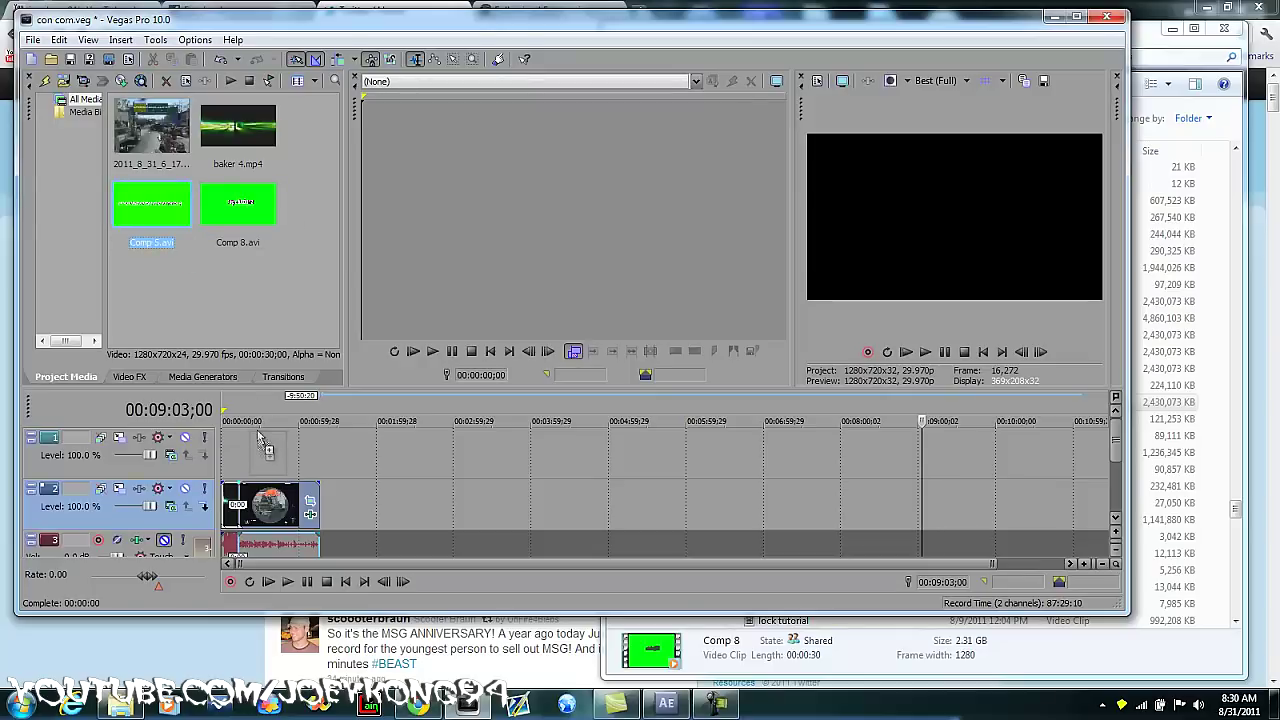
left_click_drag(258, 437, 268, 455)
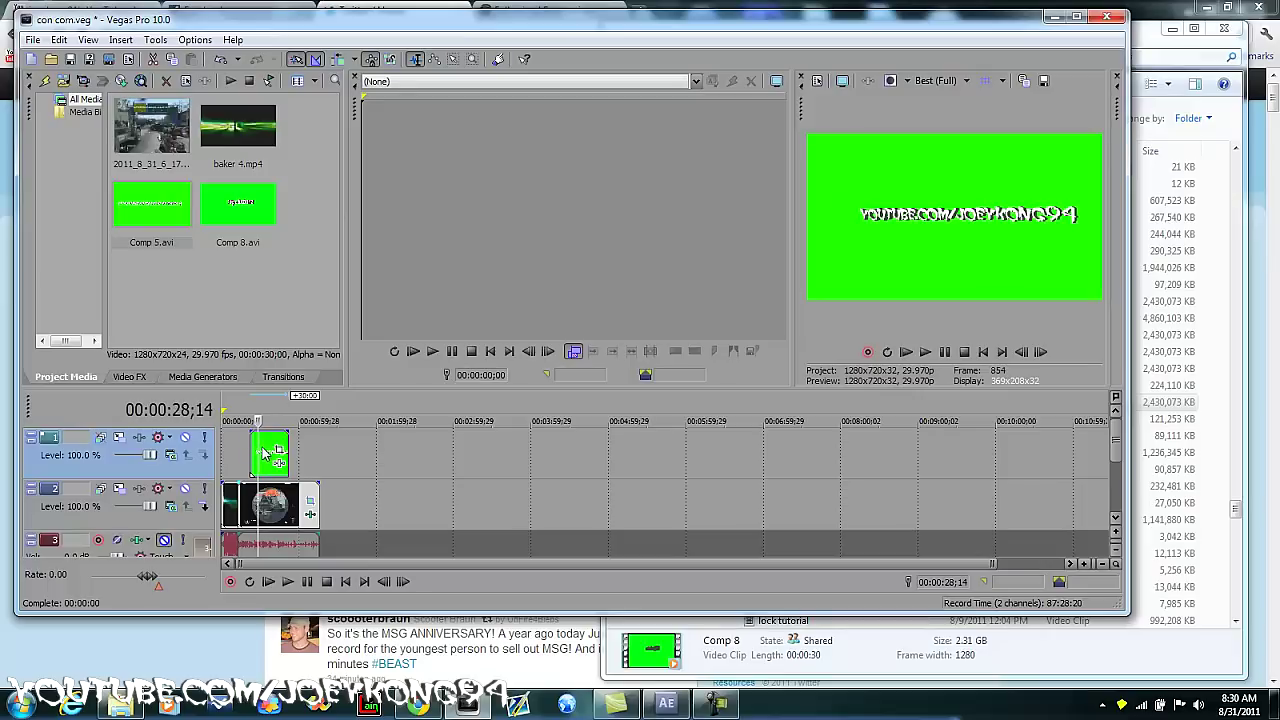
right_click(265, 453)
left_click(308, 241)
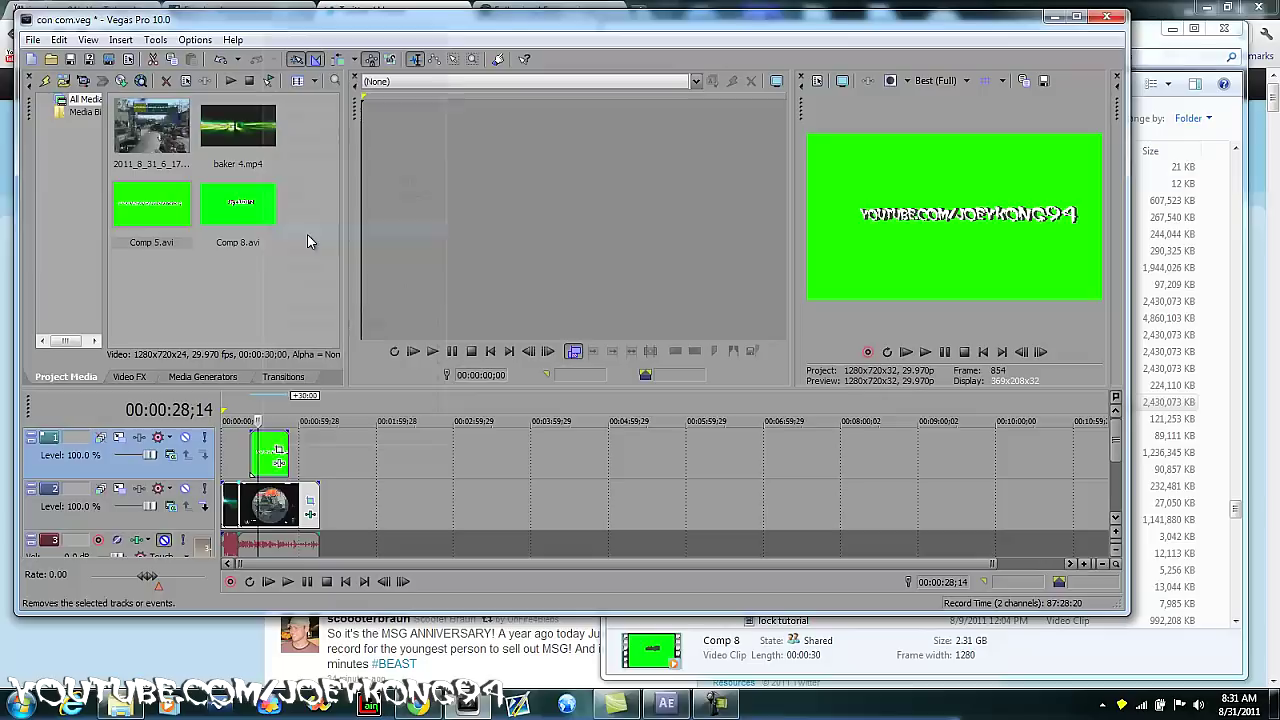
- Drop Comp 8.avi onto track 1 at the timeline start above the gameplay
left_click_drag(258, 232, 270, 334)
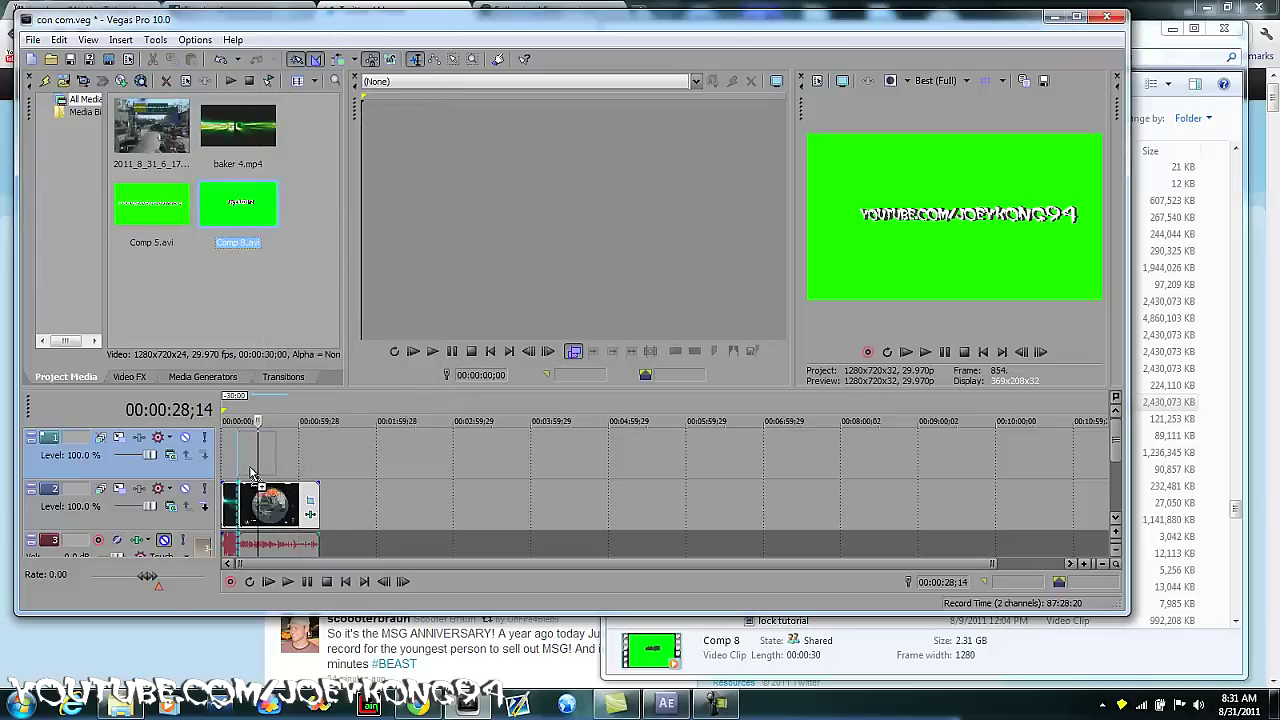
left_click_drag(251, 471, 250, 470)
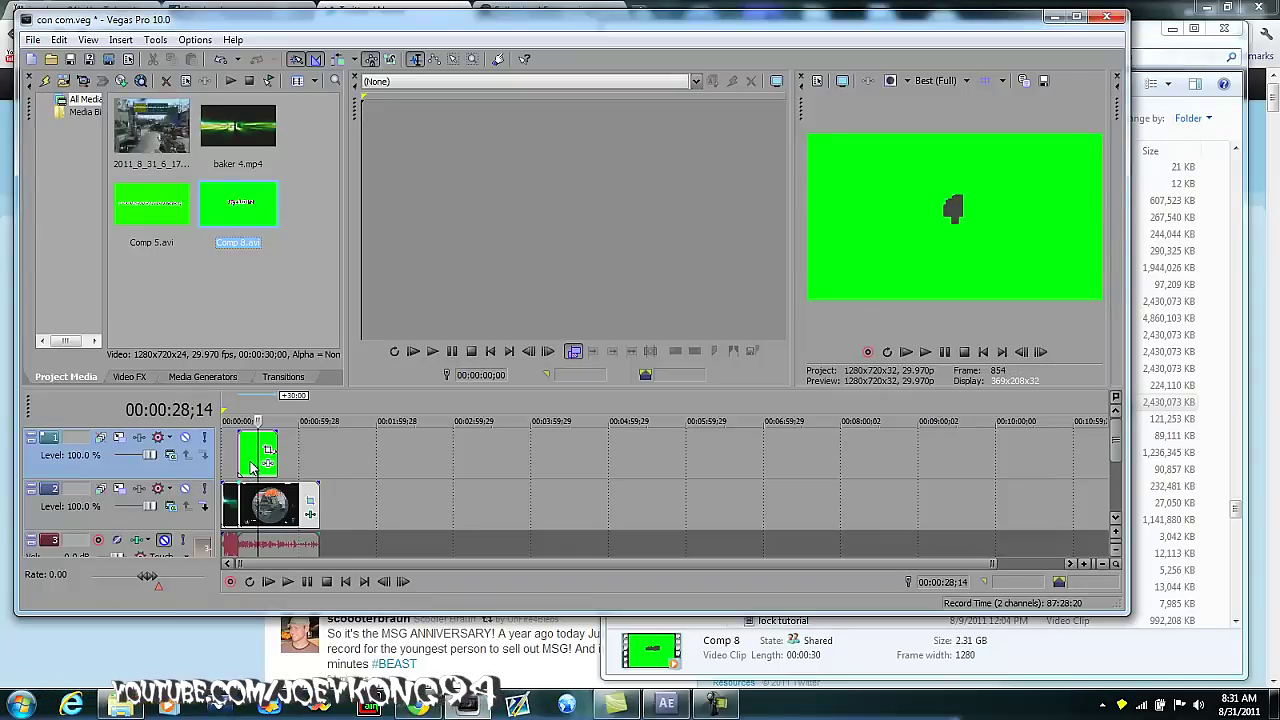
left_click(248, 462)
left_click(243, 462)
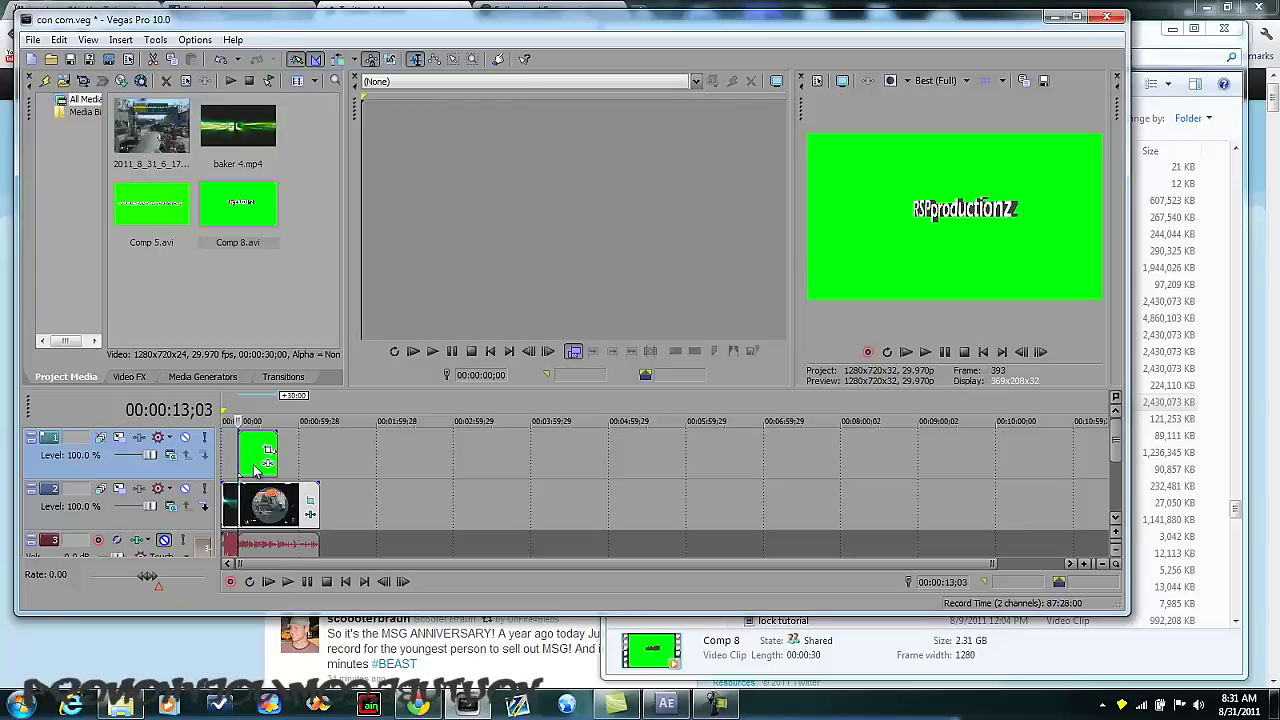
left_click(253, 465)
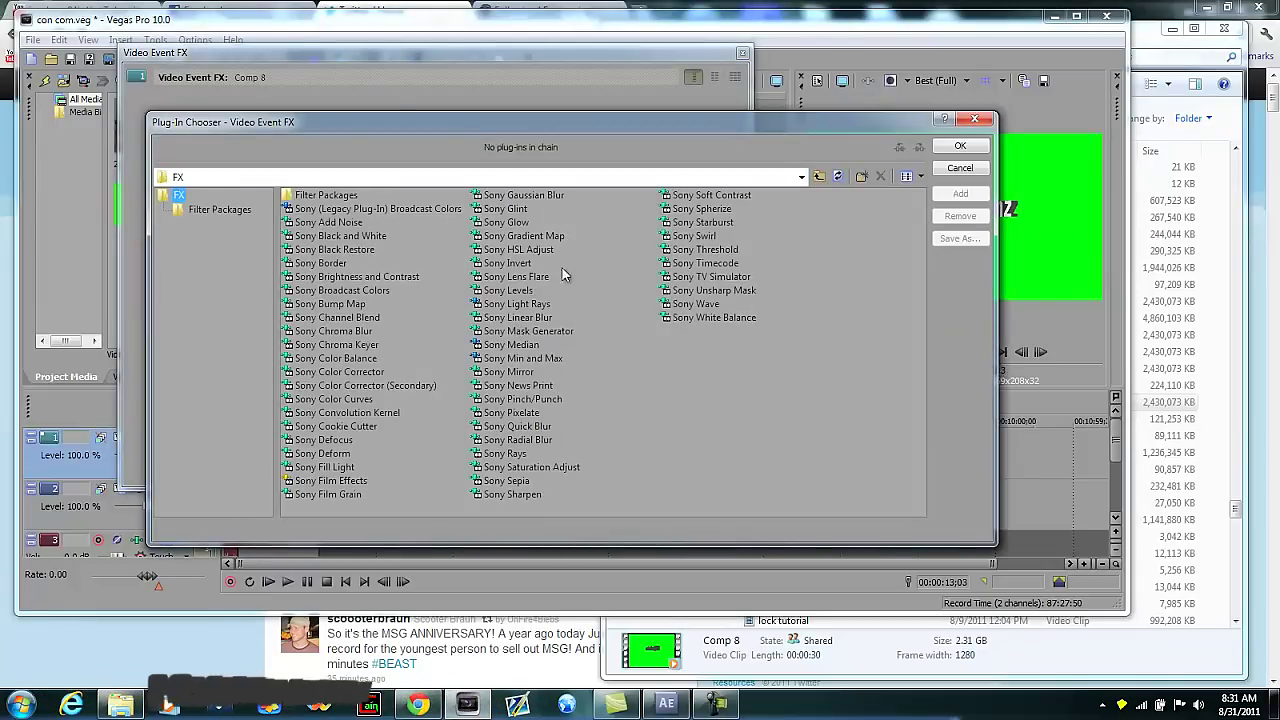
- Add Sony Chroma Keyer to the Comp 8 clip's Event FX chain
left_click(975, 119)
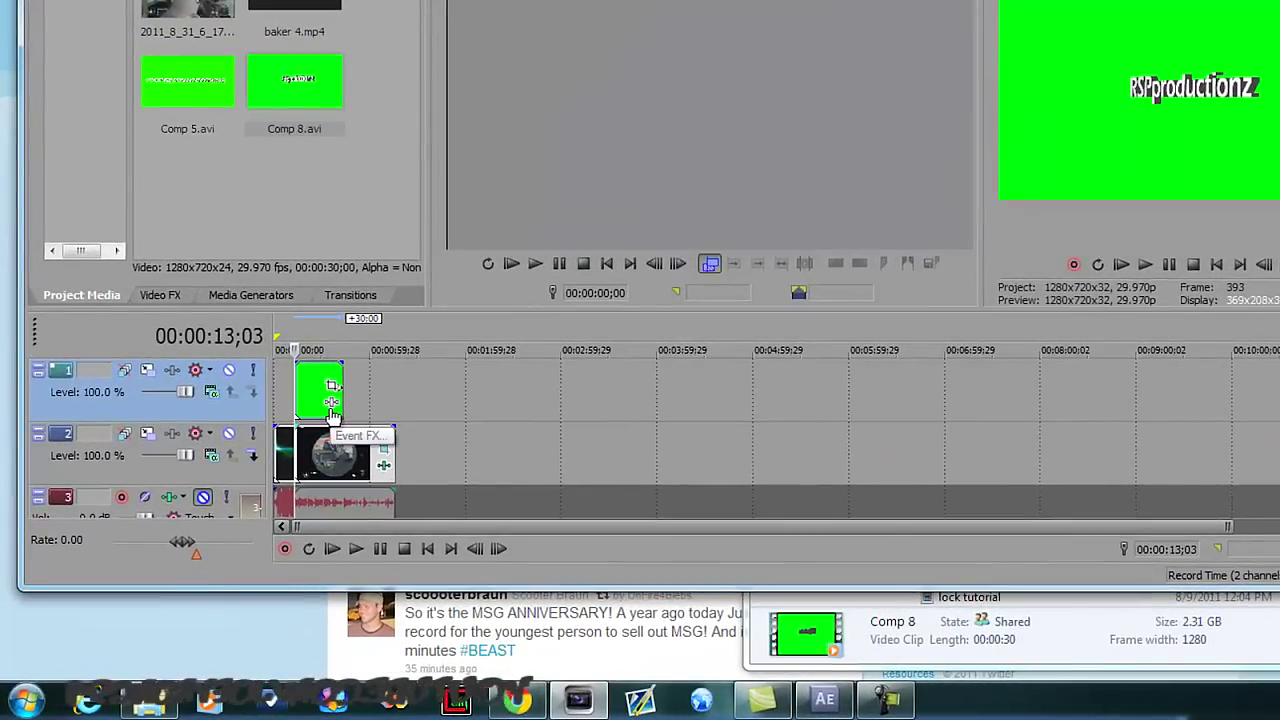
left_click(331, 405)
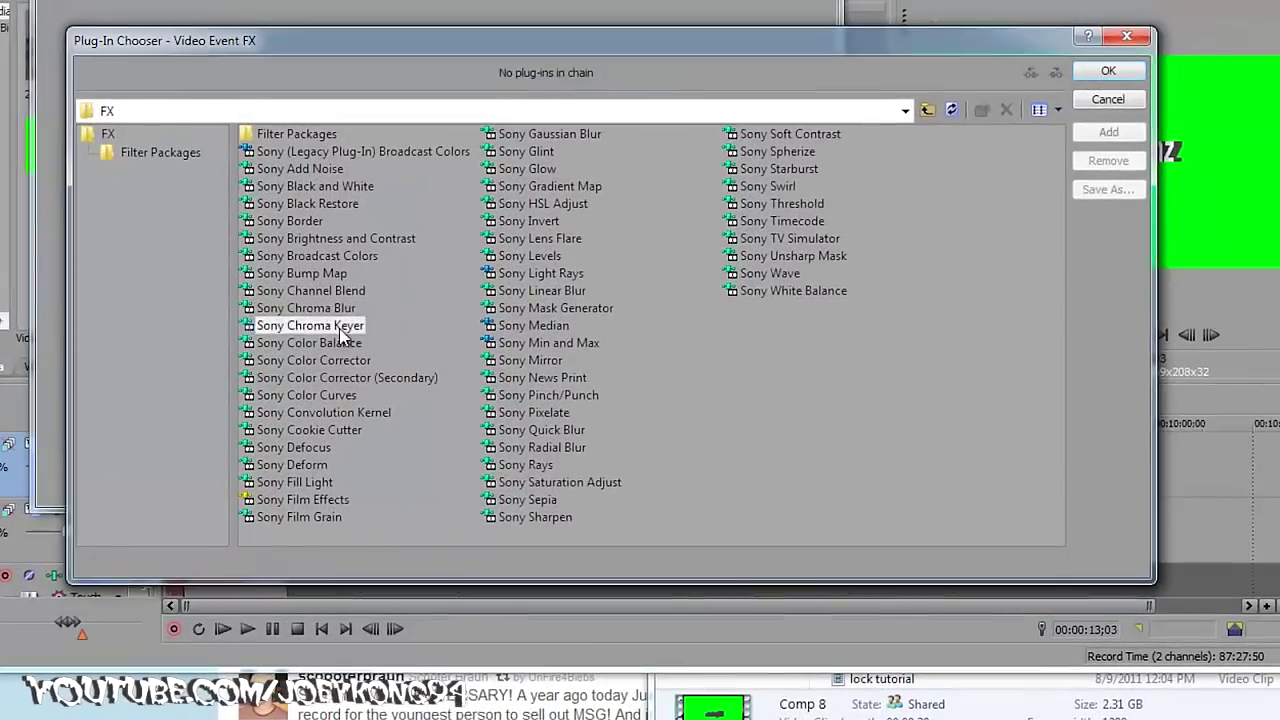
left_click(440, 256)
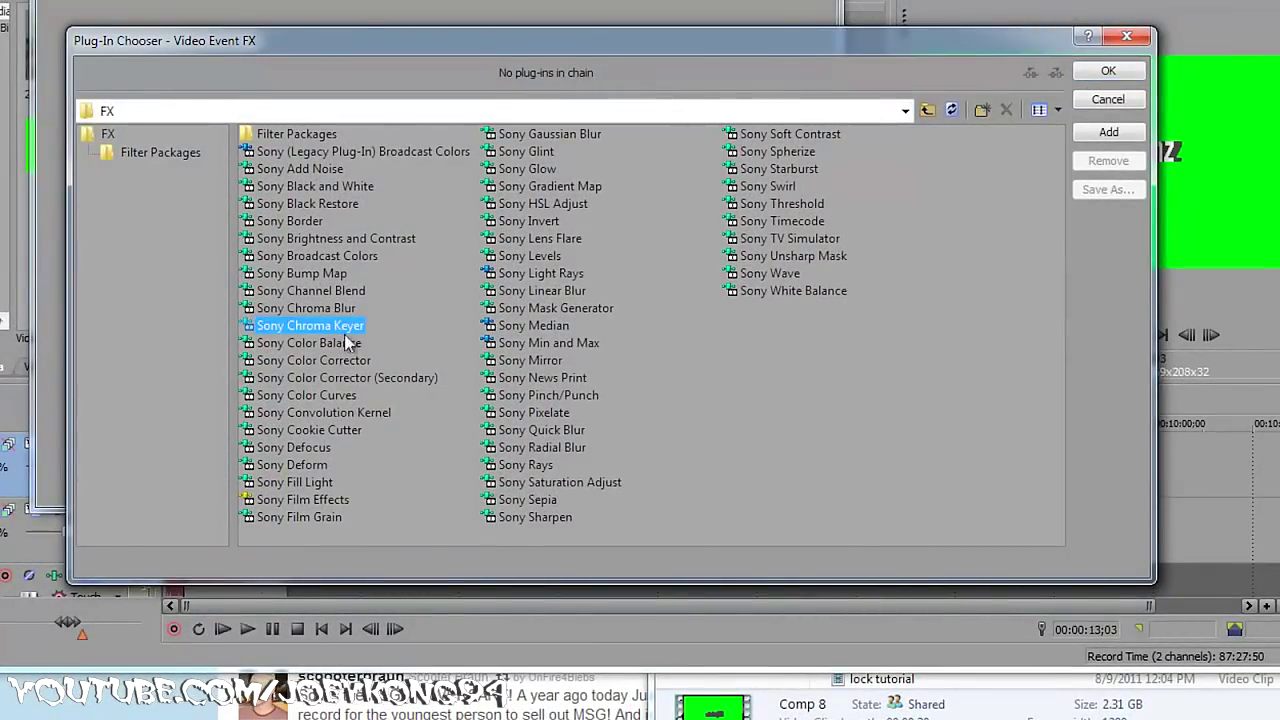
left_click(1105, 133)
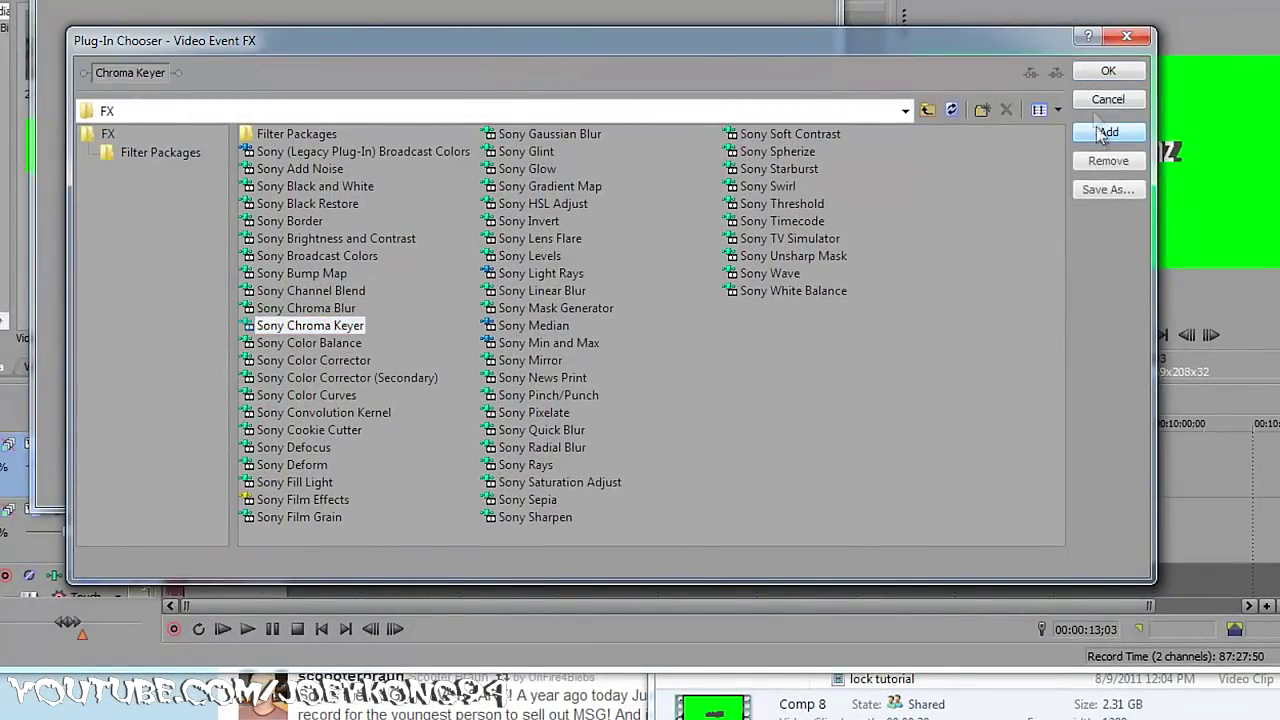
left_click(1100, 70)
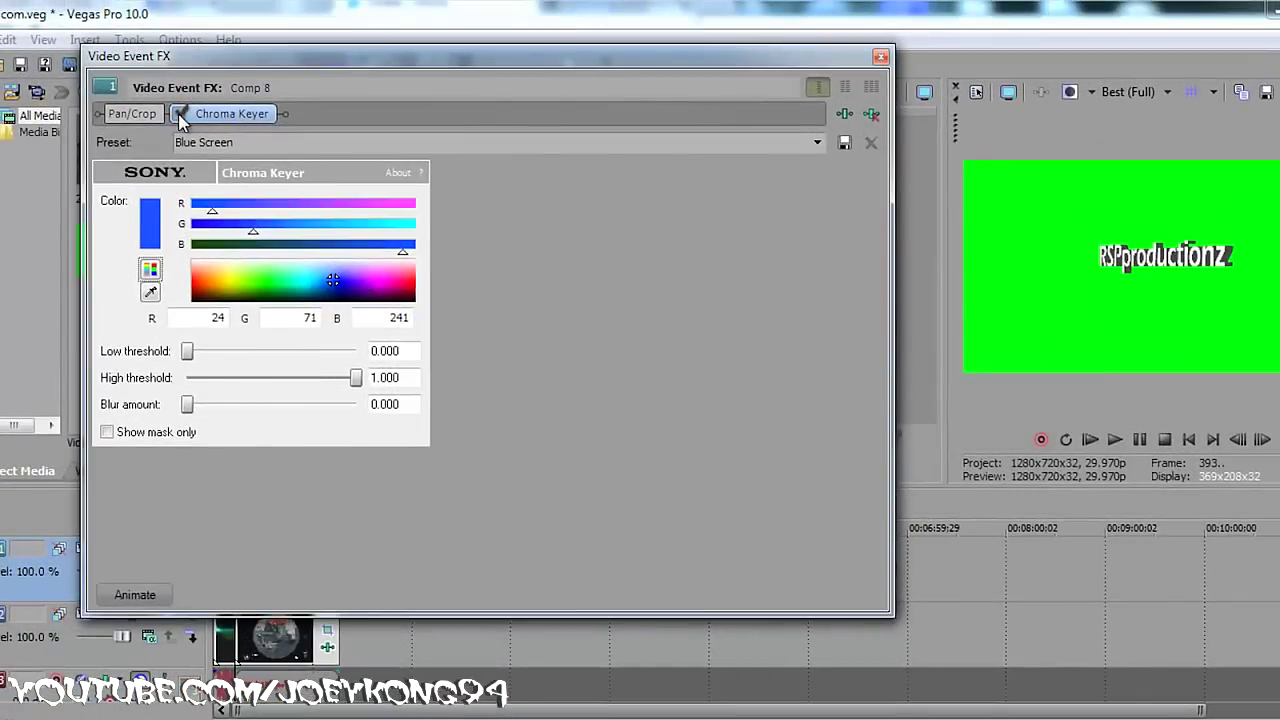
- Sample the green background (RGB 0/255/18) as the Chroma Keyer key colour
left_click(180, 114)
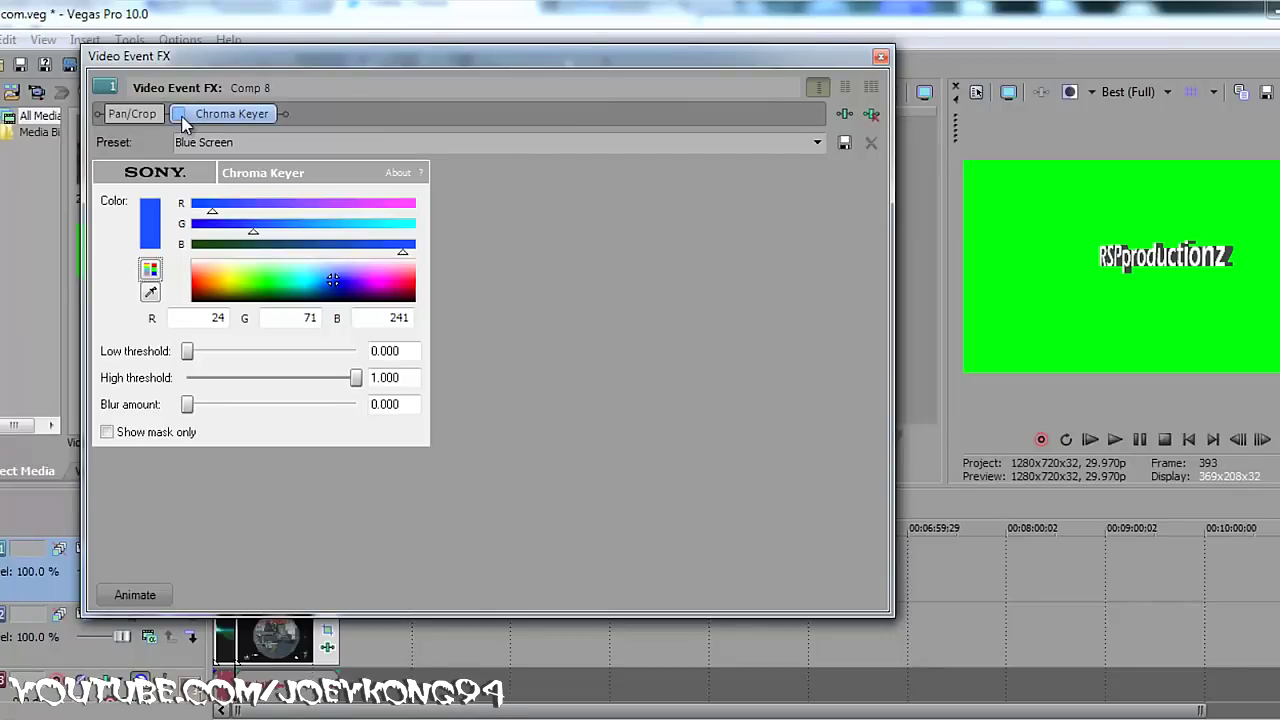
left_click(152, 288)
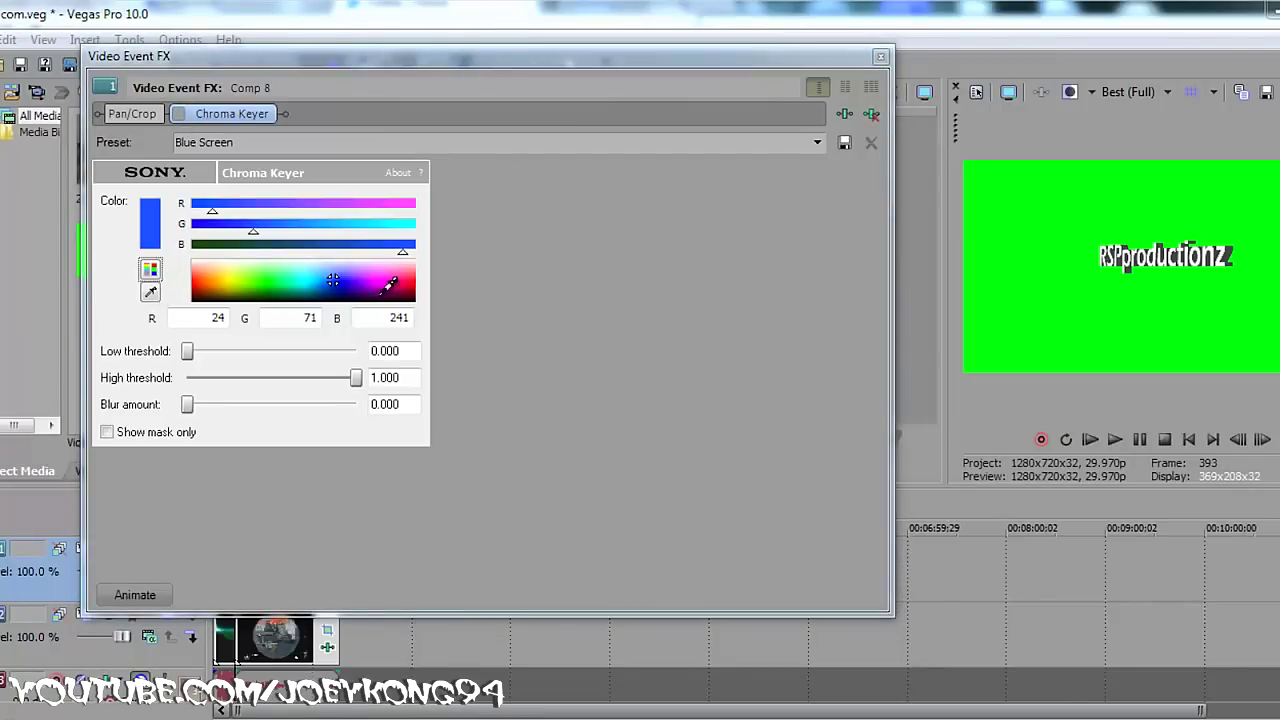
left_click(1067, 259)
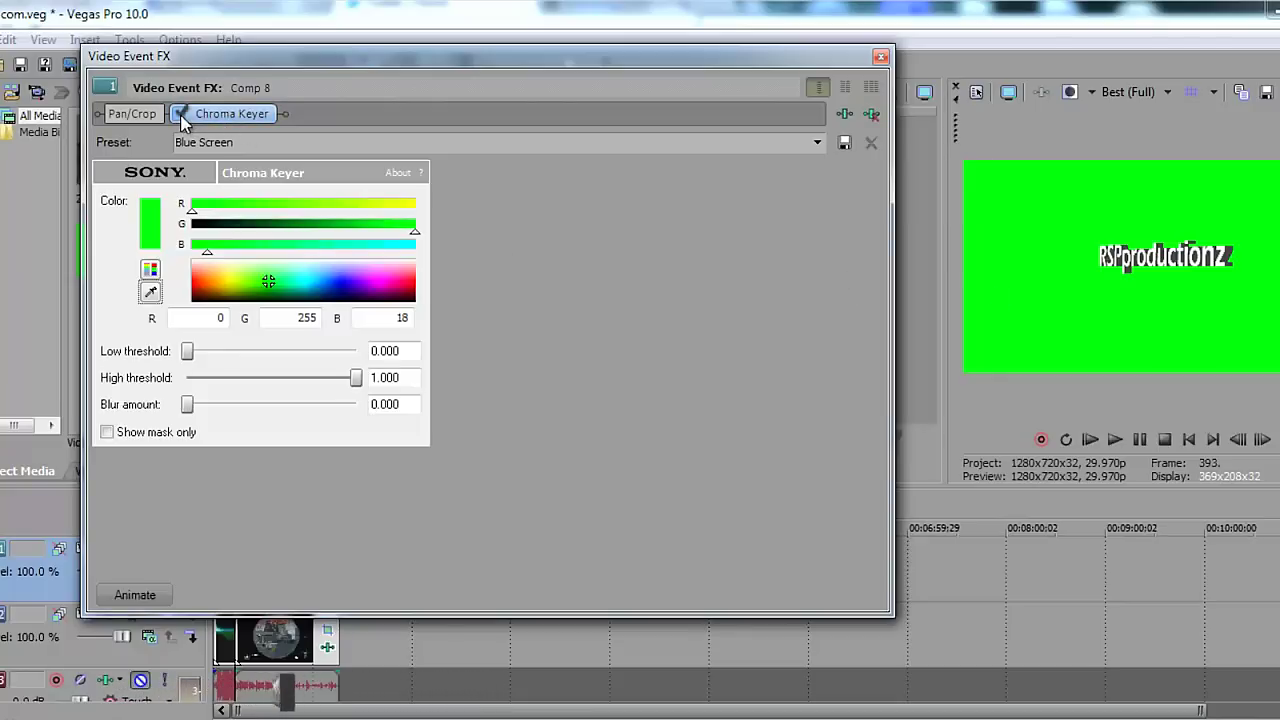
left_click(880, 56)
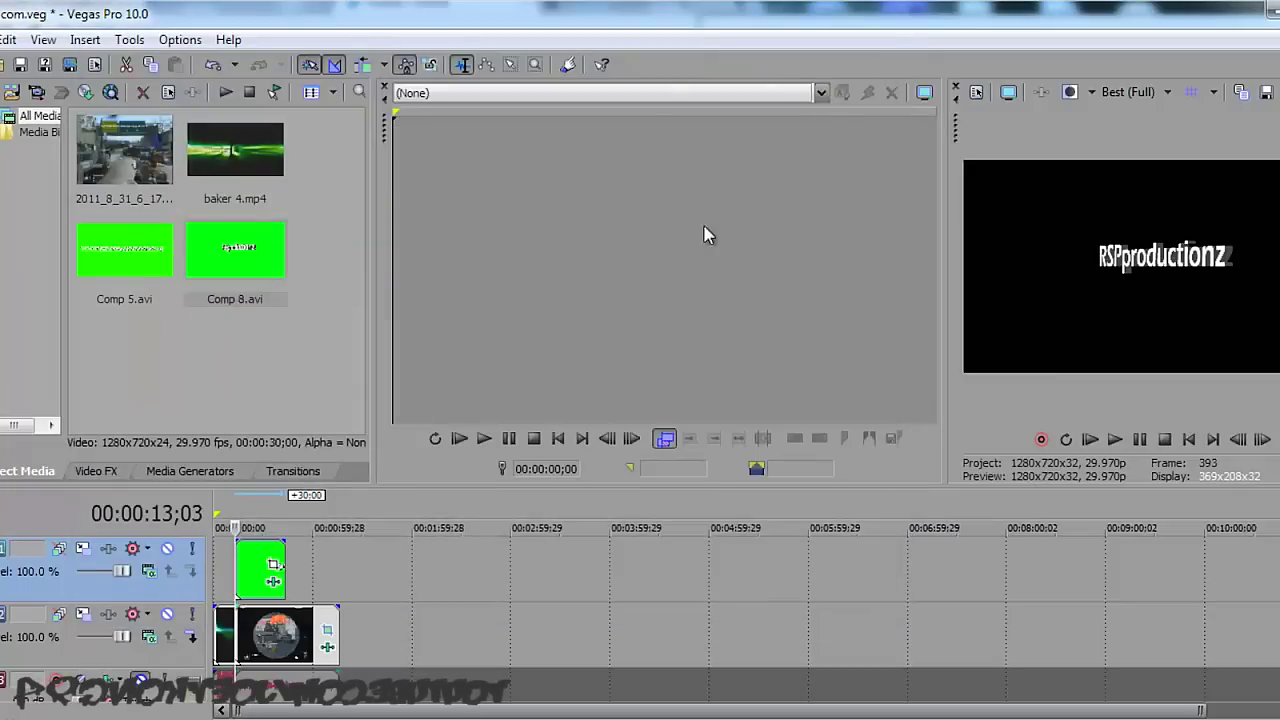
left_click(250, 581)
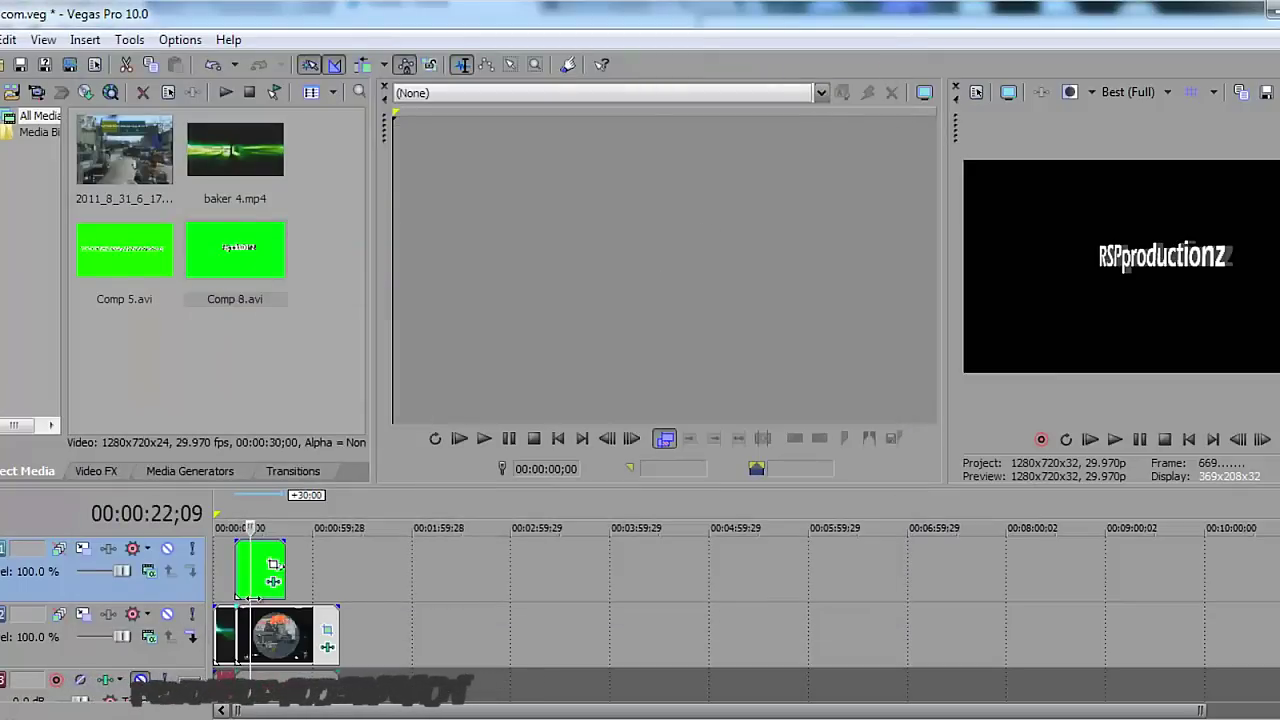
- Review the keyed title at 00:00:19;06 and 00:00:13;03, then bring up its Pan/Crop settings
left_click(266, 628)
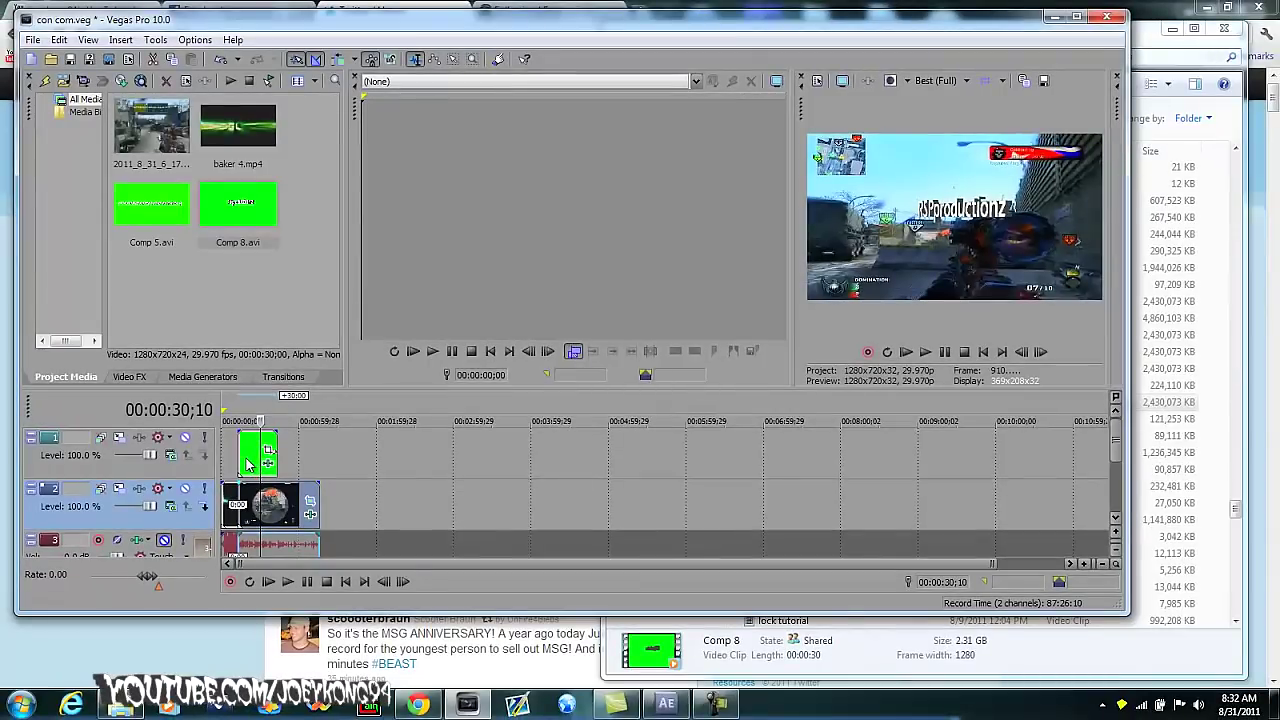
left_click(246, 463)
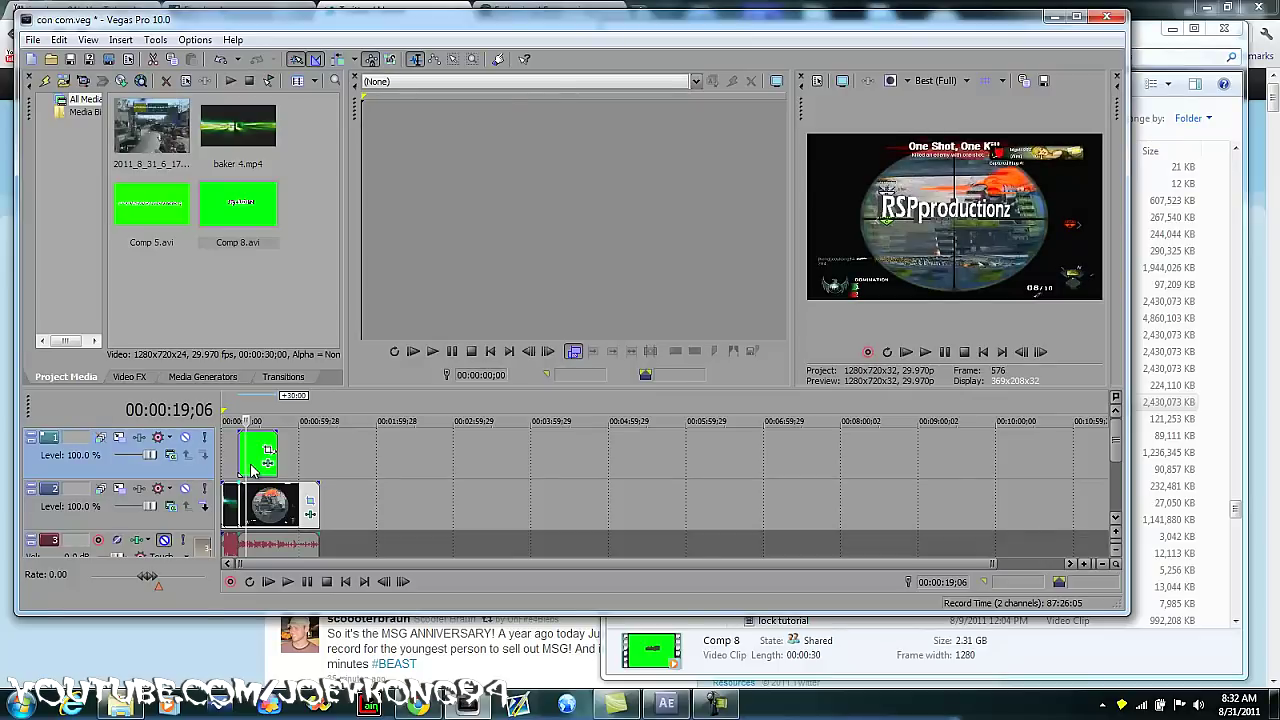
left_click(239, 465)
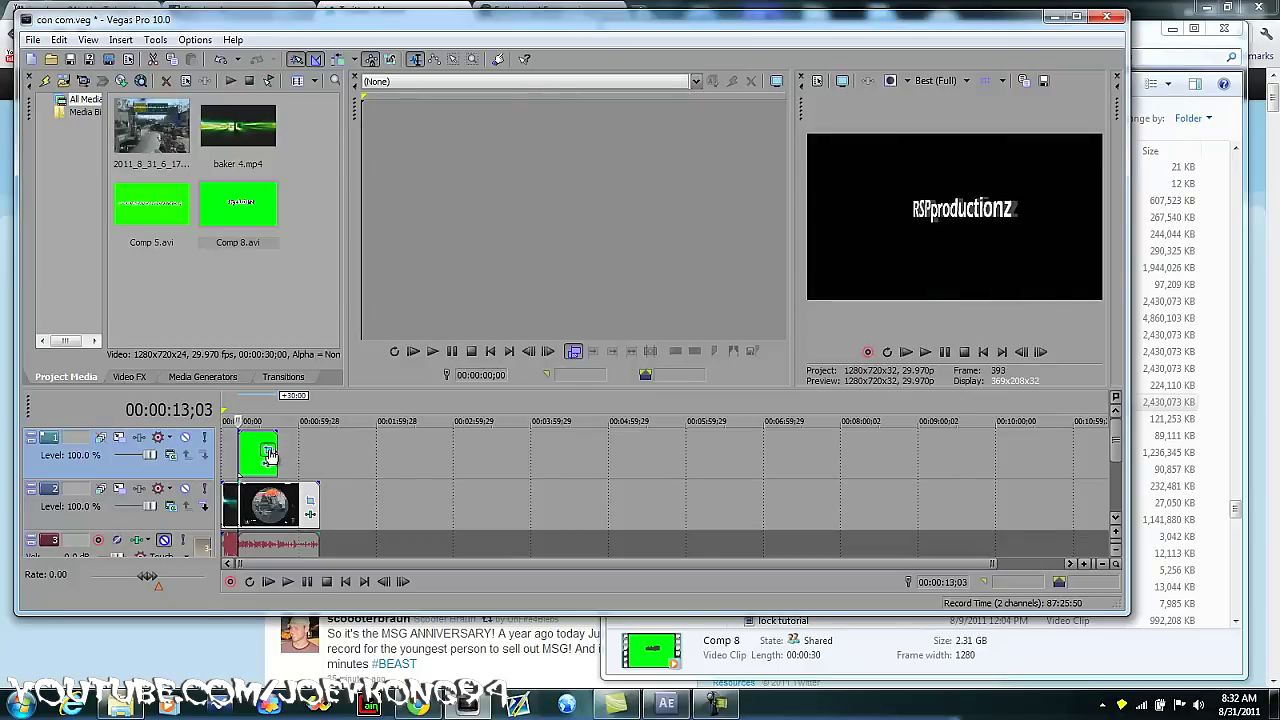
left_click(269, 453)
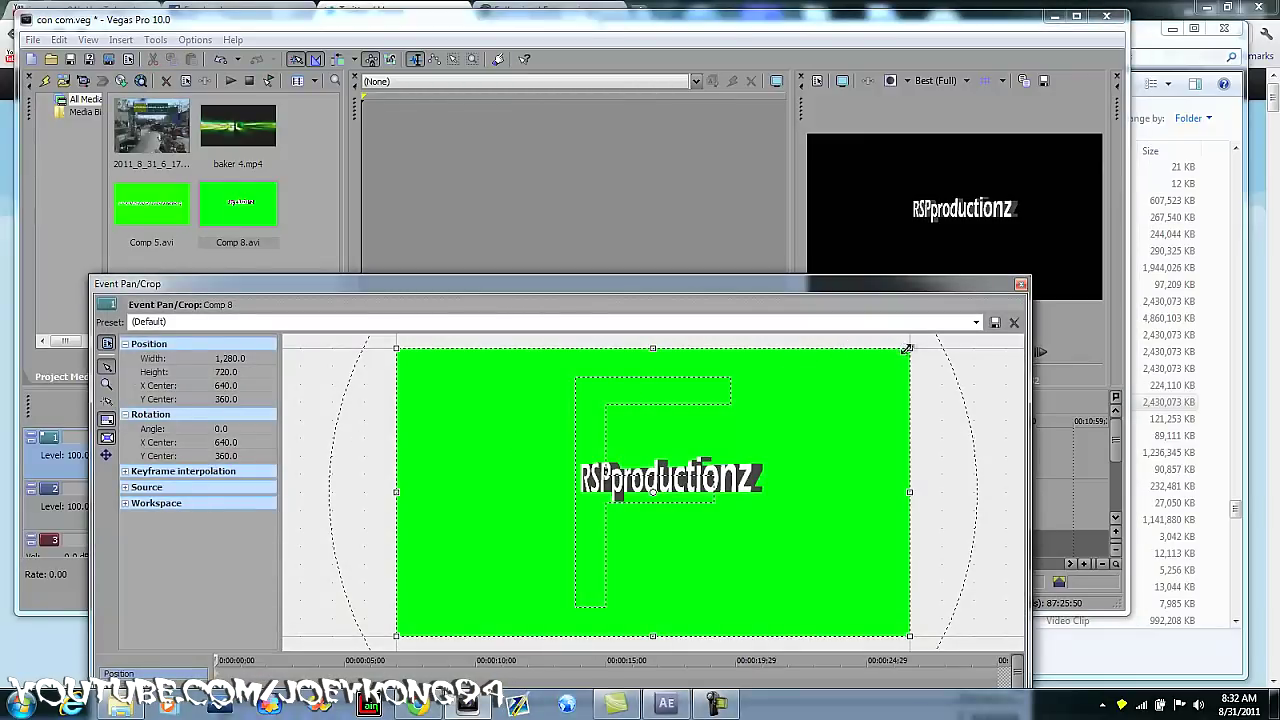
- Enlarge the pan/crop frame to shrink the title and shift it toward the bottom-left
left_click_drag(909, 349, 1088, 146)
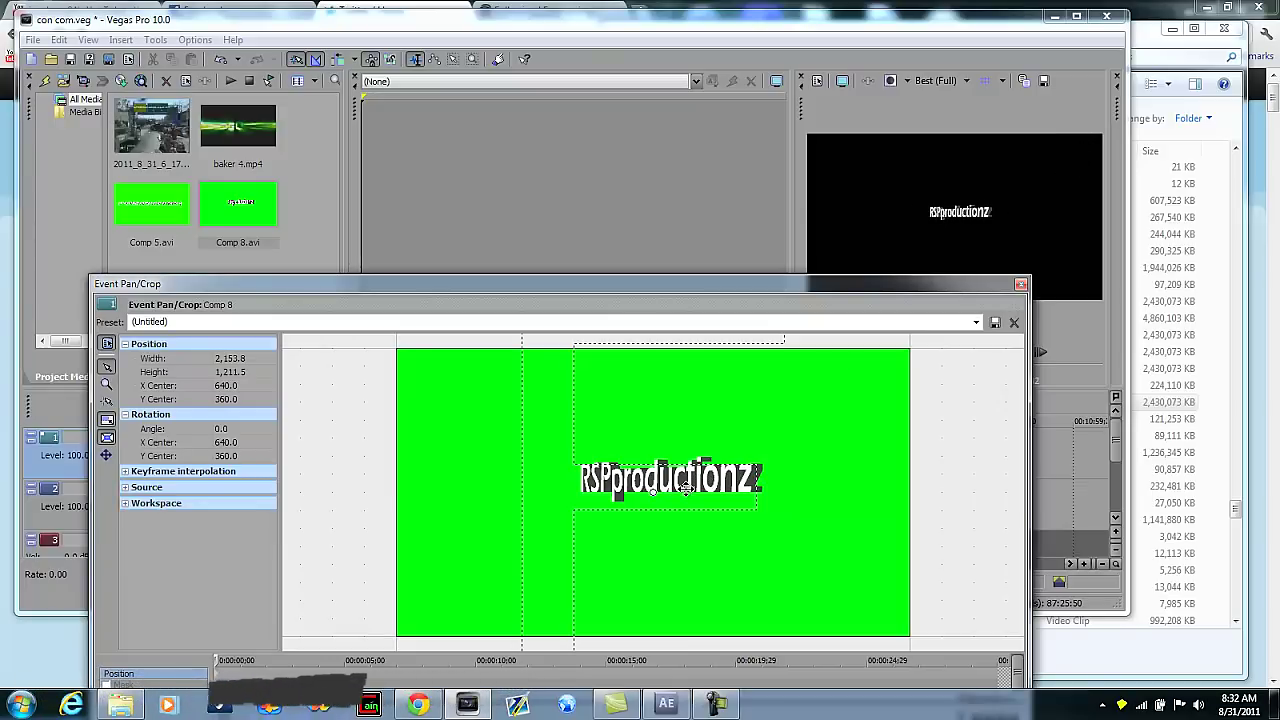
left_click_drag(685, 487, 972, 282)
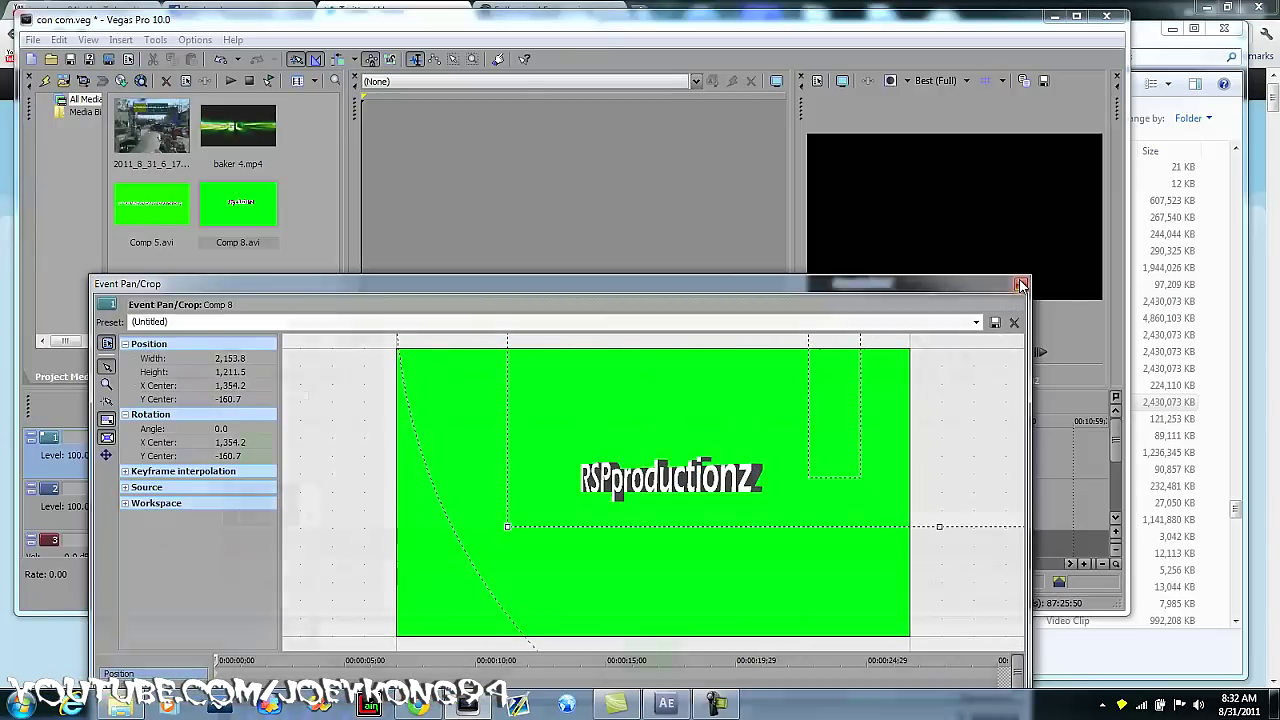
left_click(1020, 284)
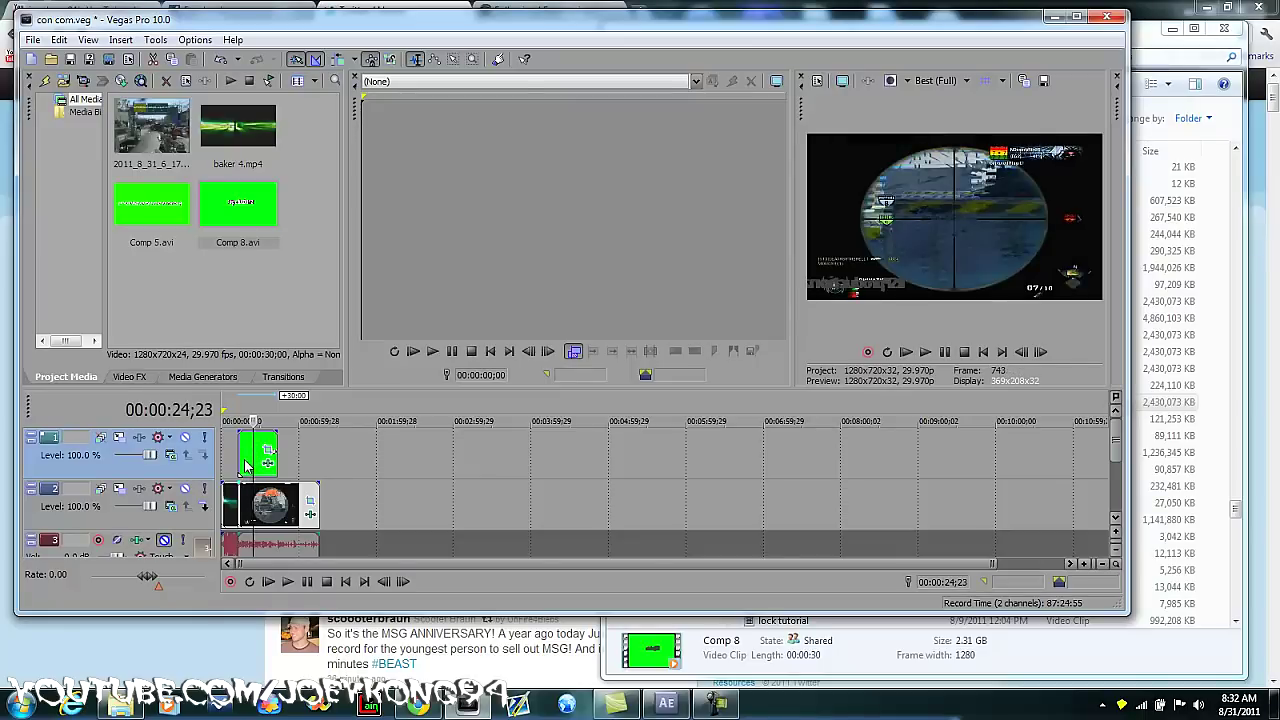
- Extend the Comp 8 event over the gameplay and play it back from 00:00:13;03
left_click_drag(271, 456, 306, 461)
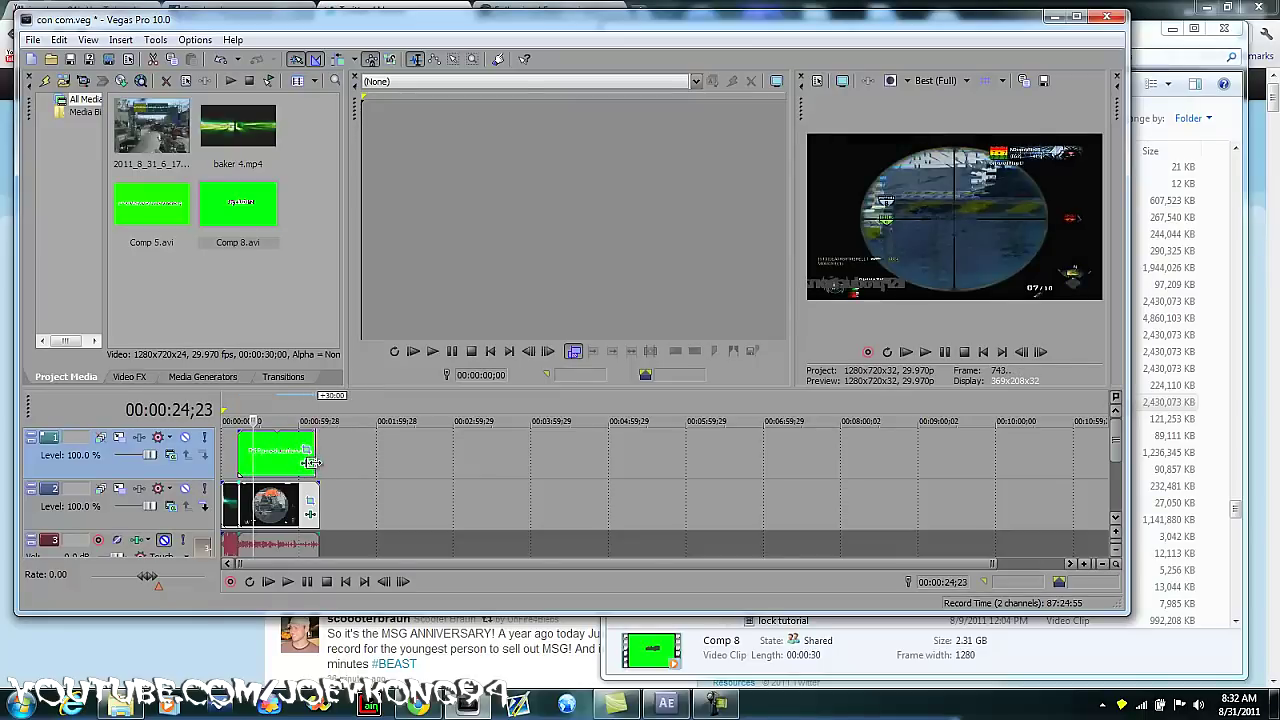
left_click_drag(323, 462, 330, 462)
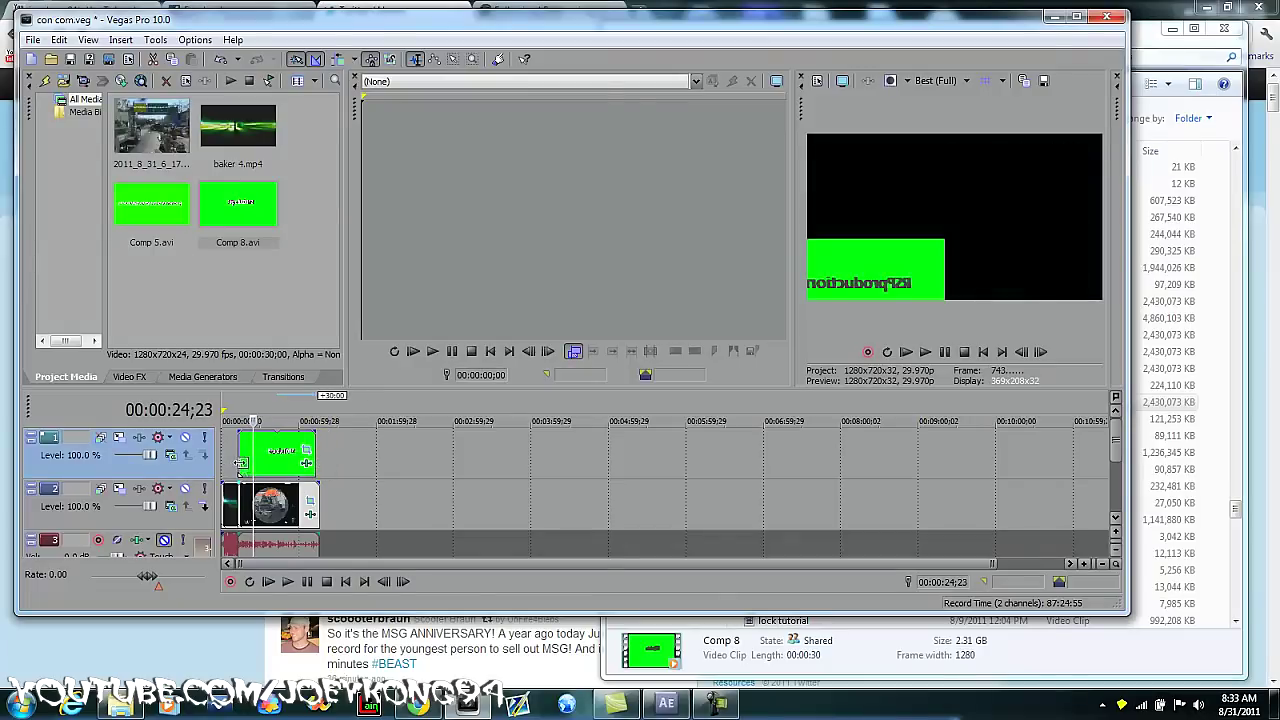
left_click(240, 462)
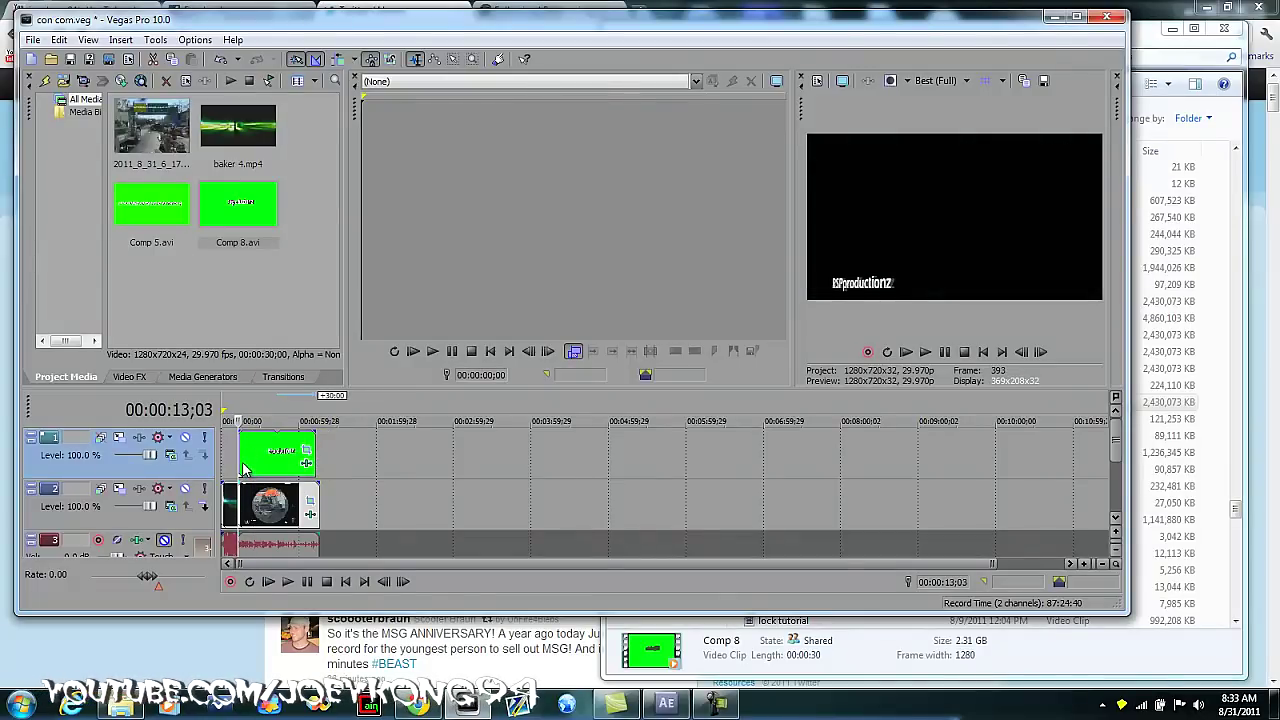
left_click(289, 582)
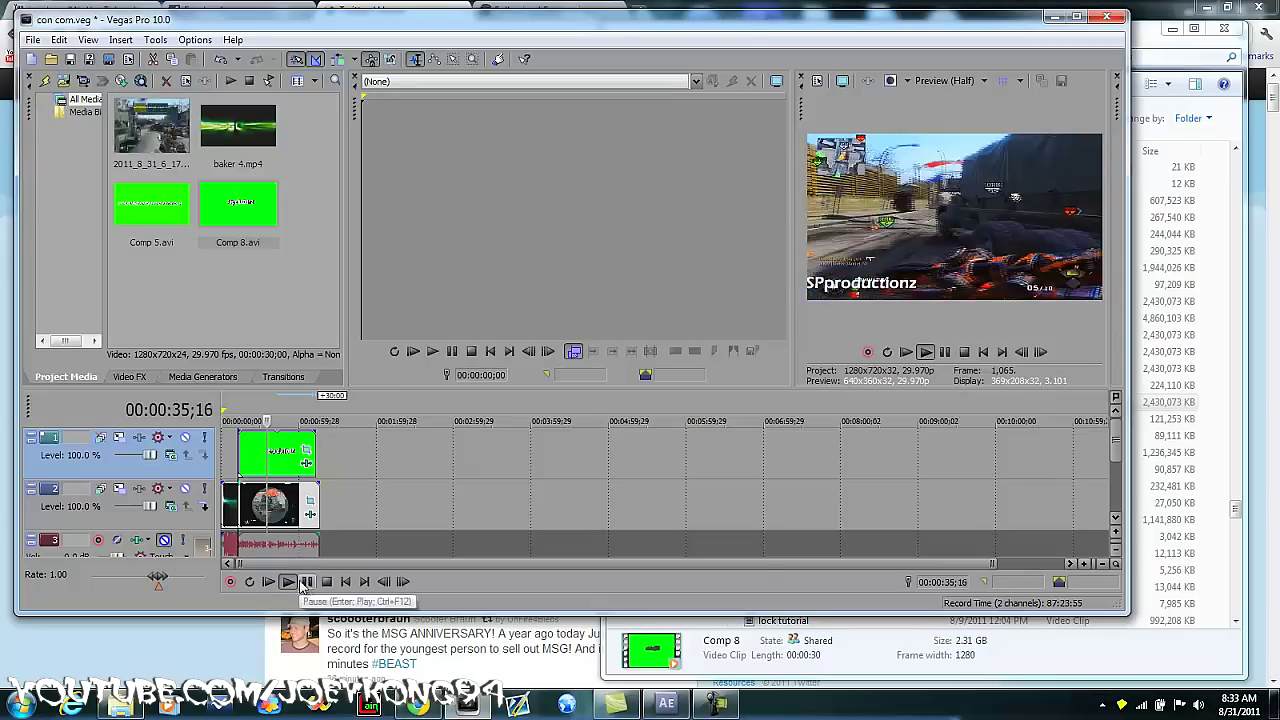
right_click(285, 449)
- Turn off Maintain aspect ratio in the Comp 8 event's Properties
left_click(310, 440)
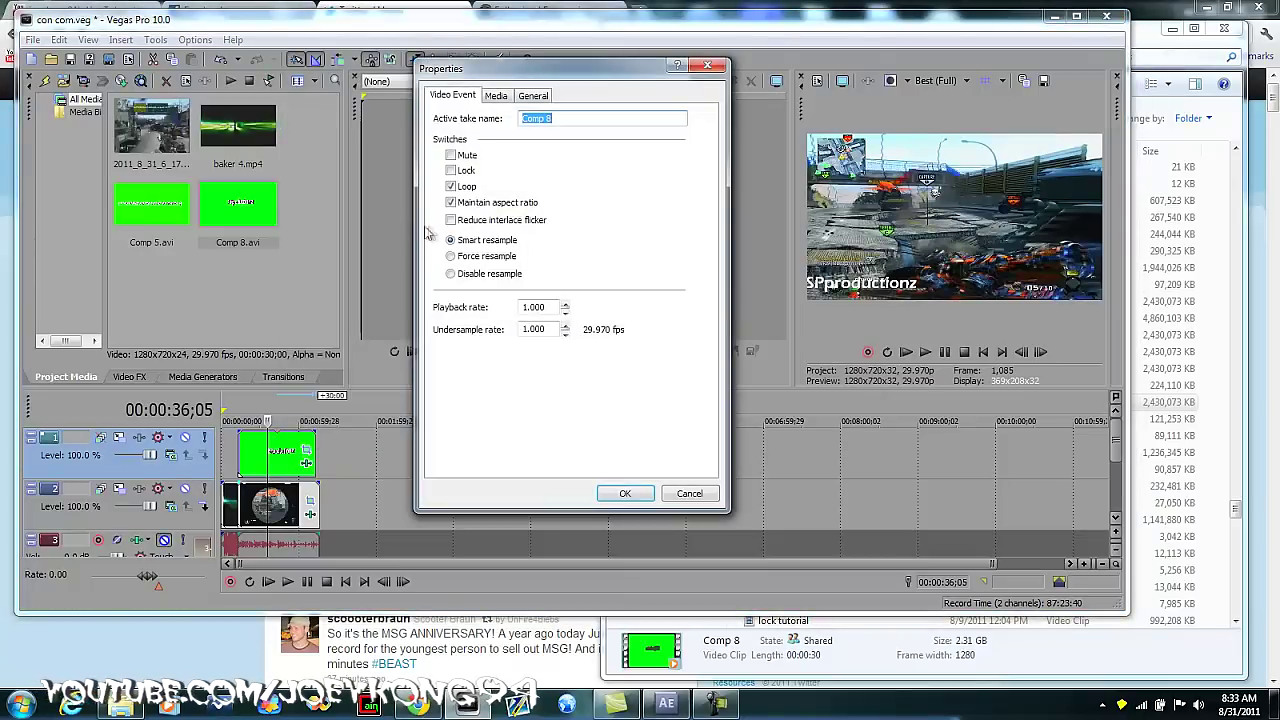
left_click(450, 202)
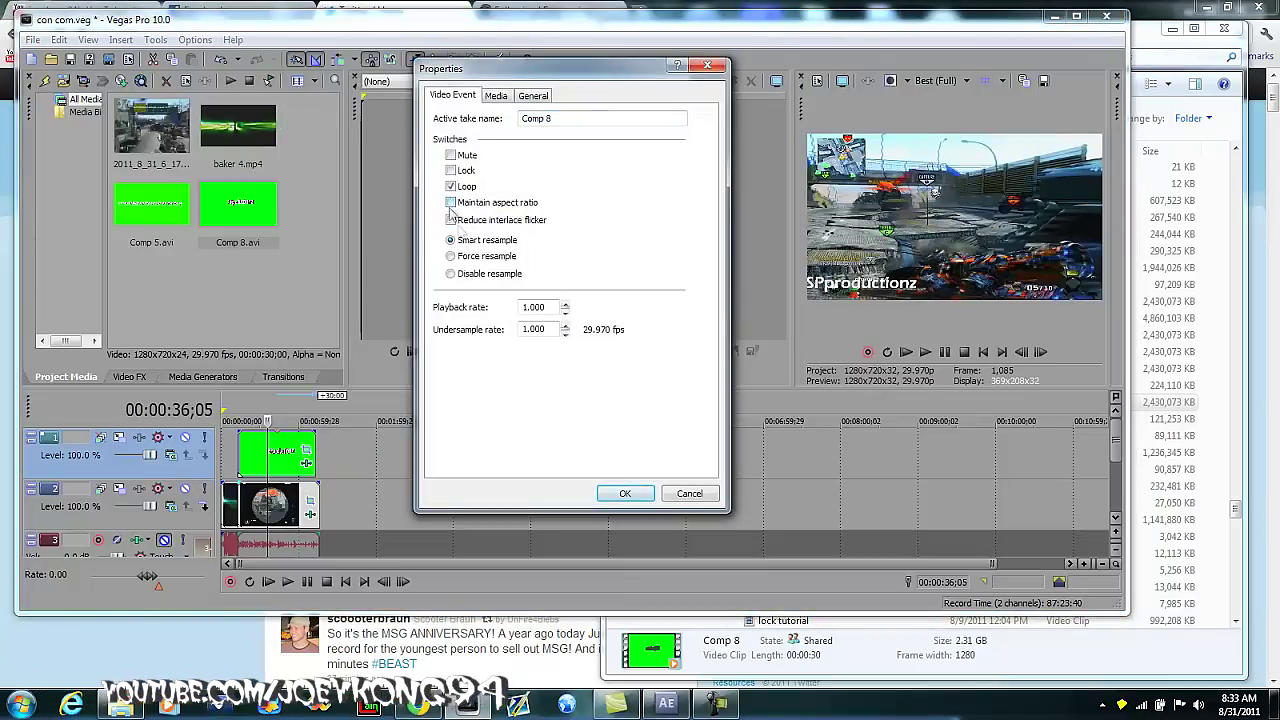
left_click(624, 493)
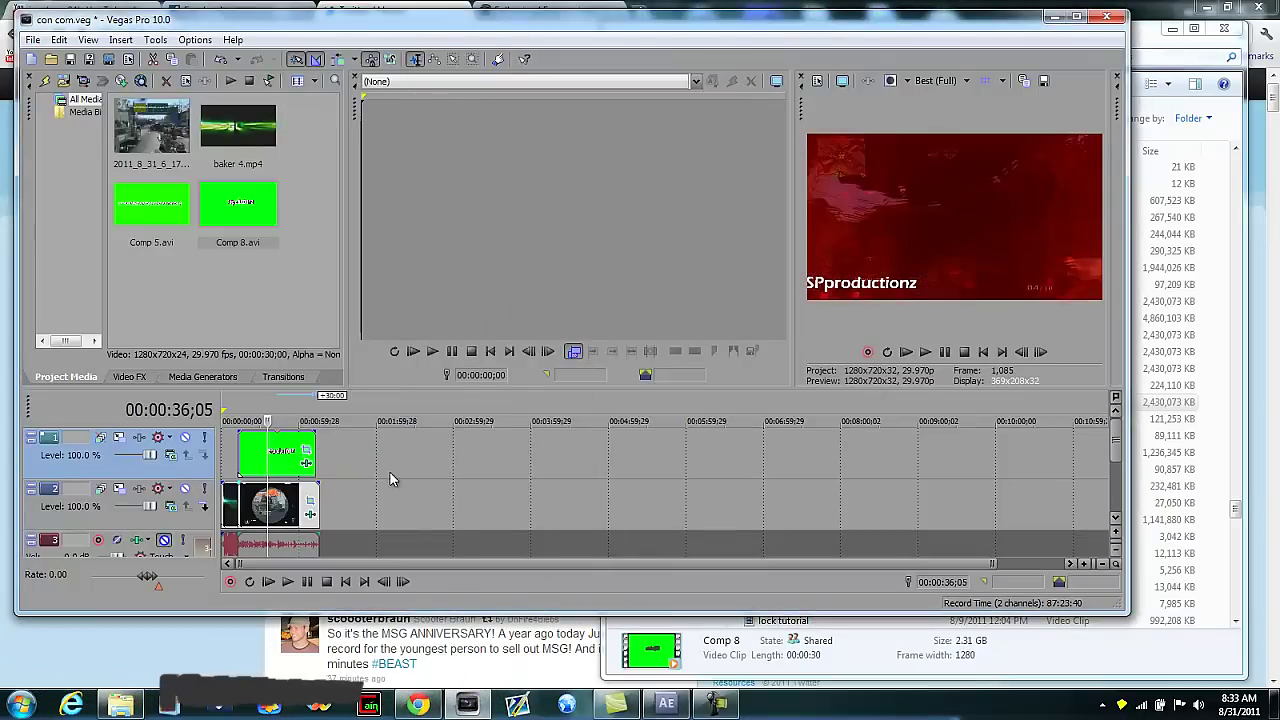
- Fine-tune the pan/crop to 2,189.7 × 1,231.7, pushing RSPproductionz into the lower-left corner
left_click(306, 452)
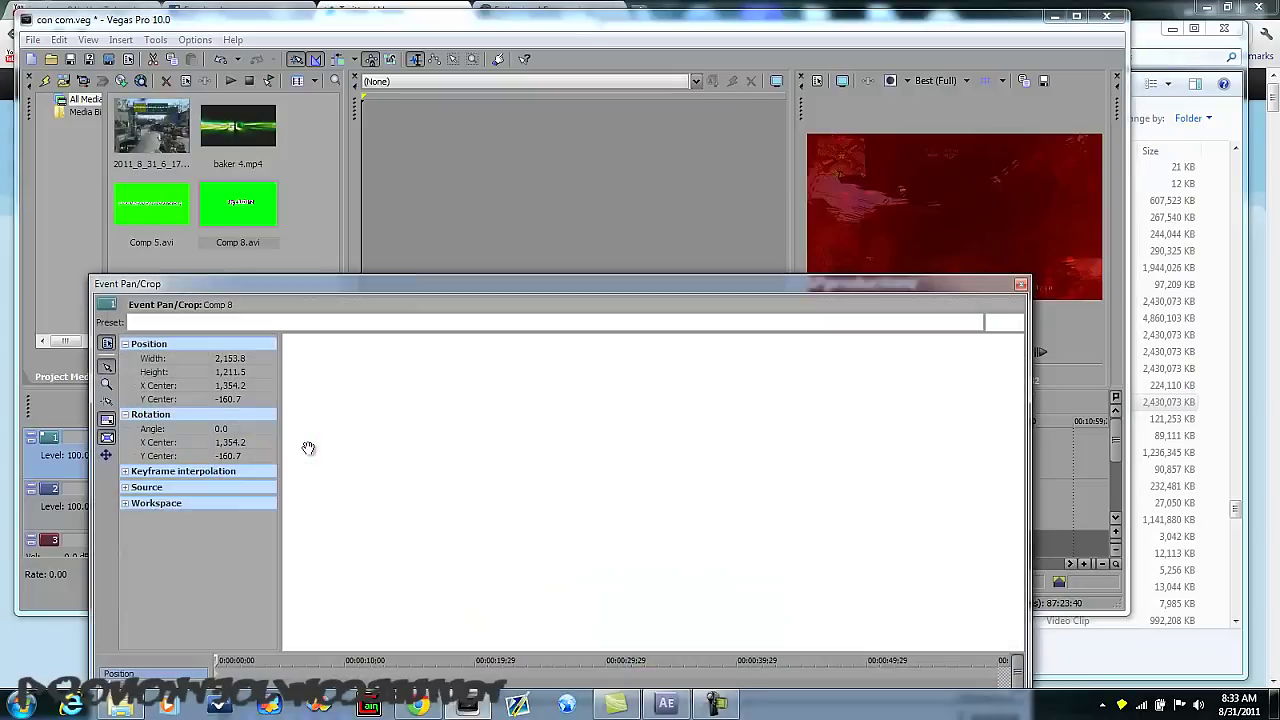
left_click_drag(662, 482, 661, 484)
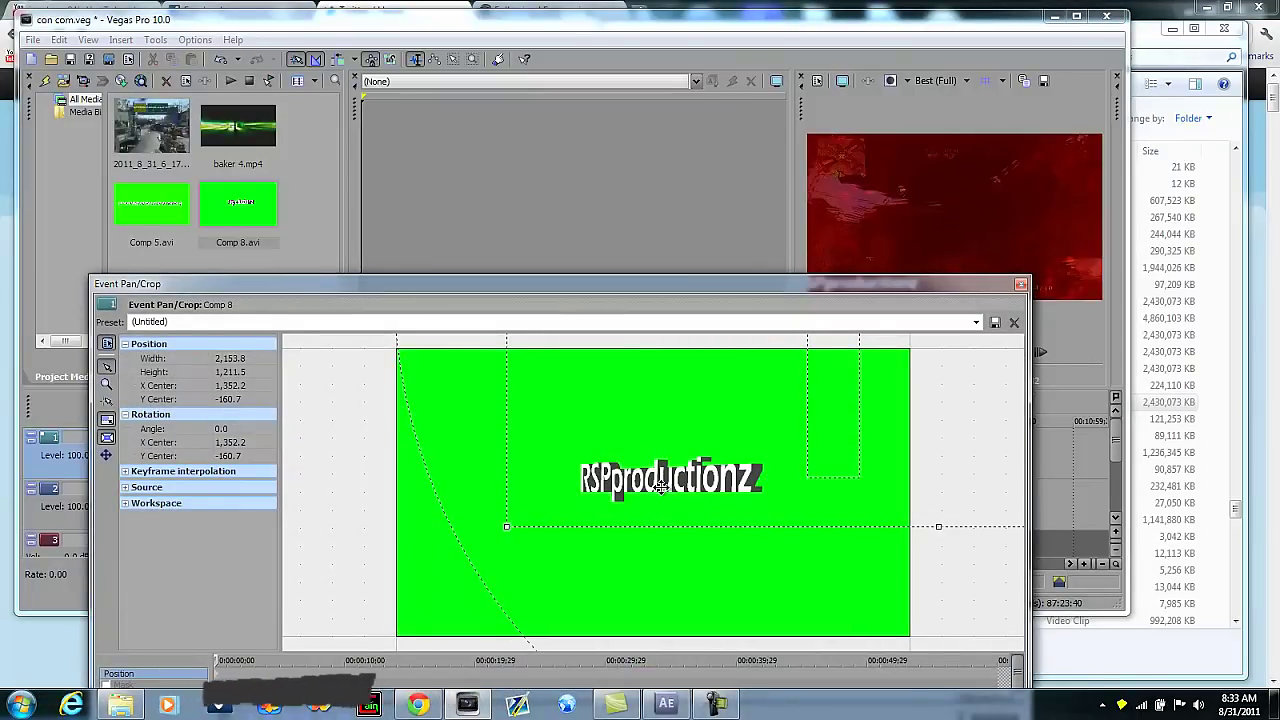
left_click_drag(662, 484, 700, 463)
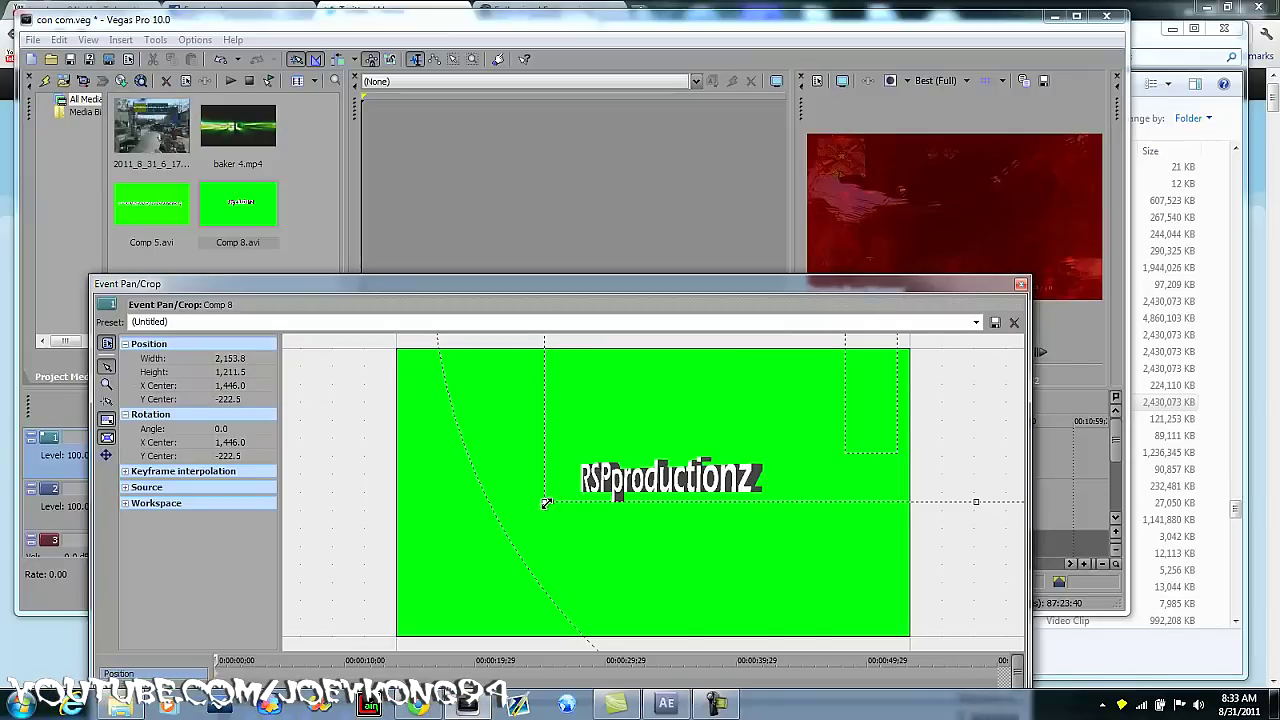
left_click_drag(546, 503, 535, 510)
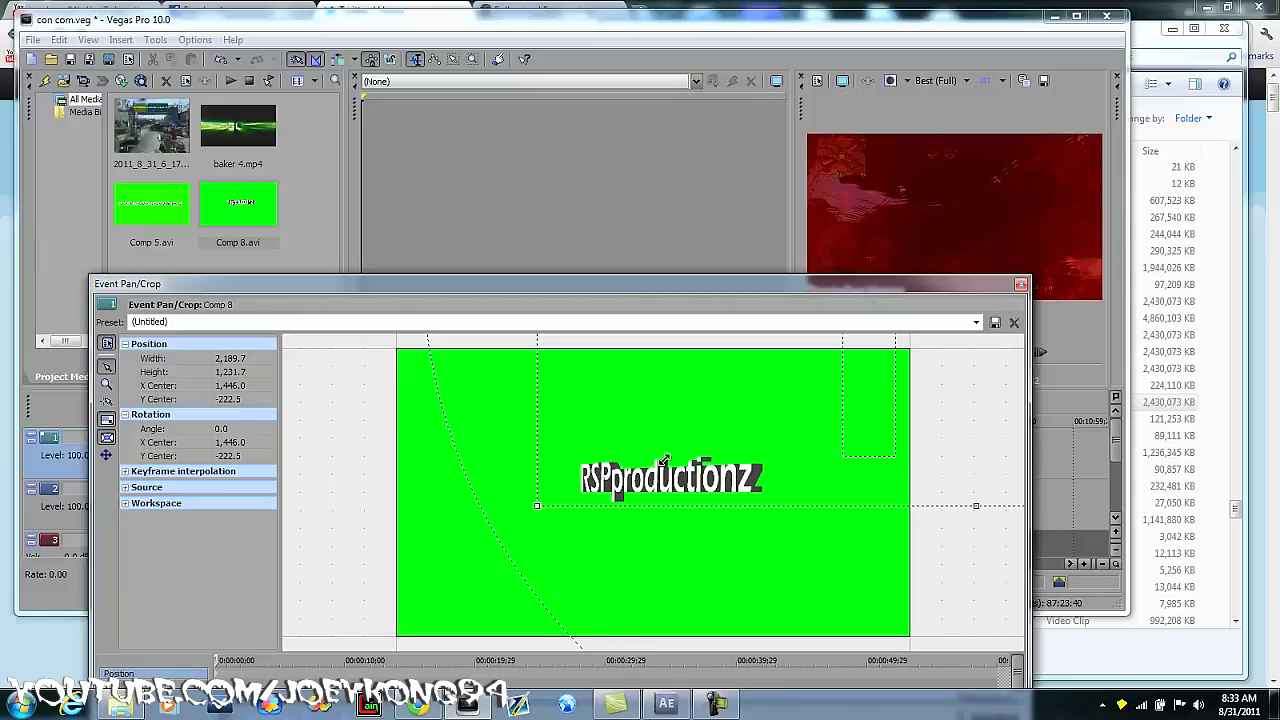
left_click(1020, 285)
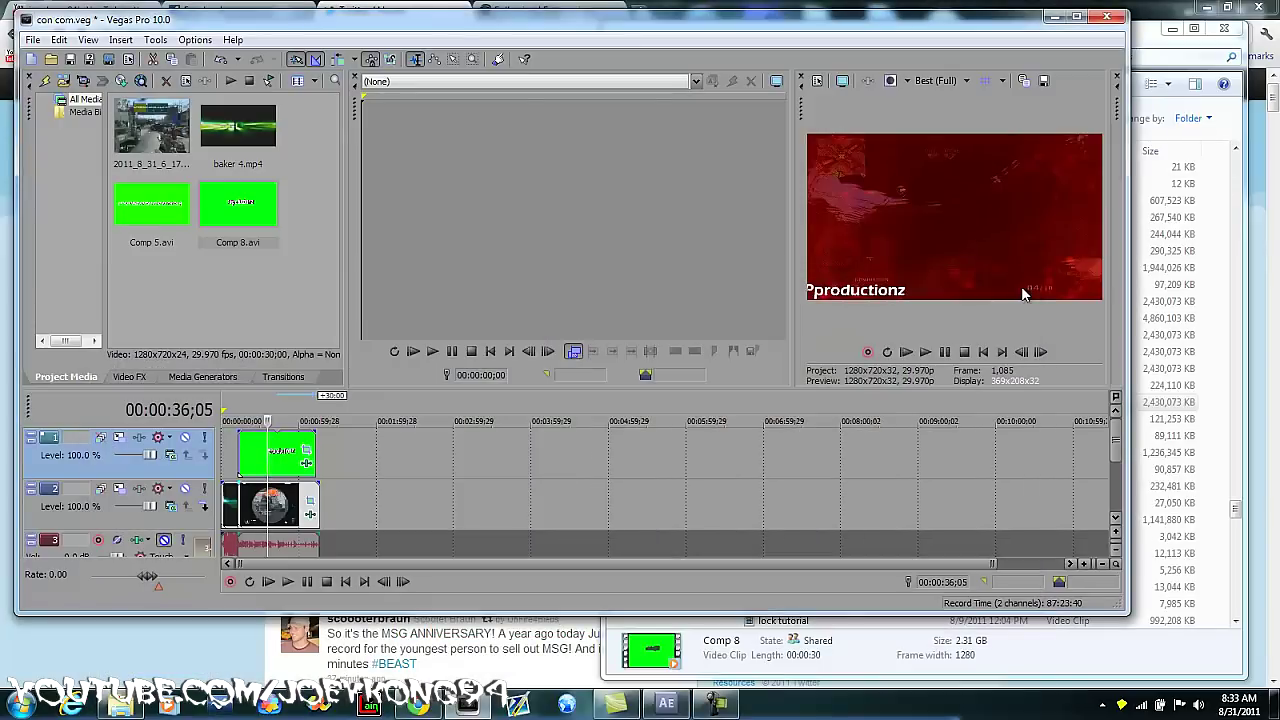
left_click(308, 452)
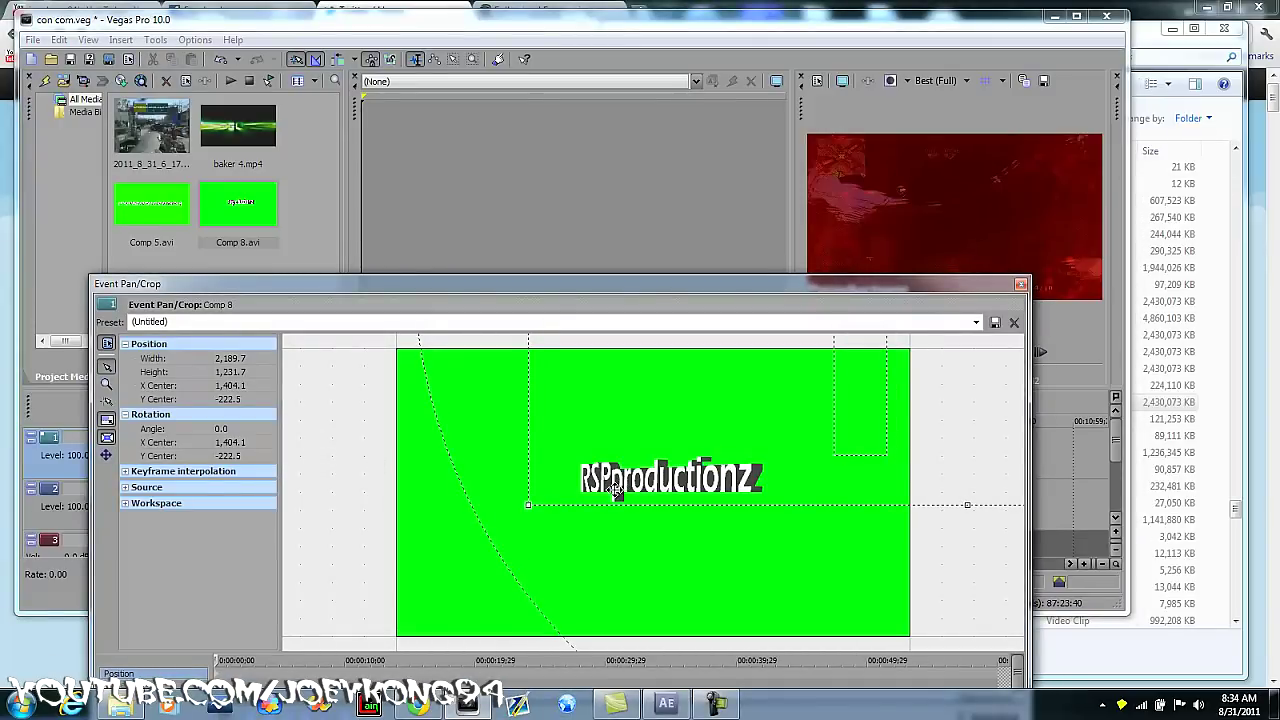
left_click_drag(613, 492, 597, 500)
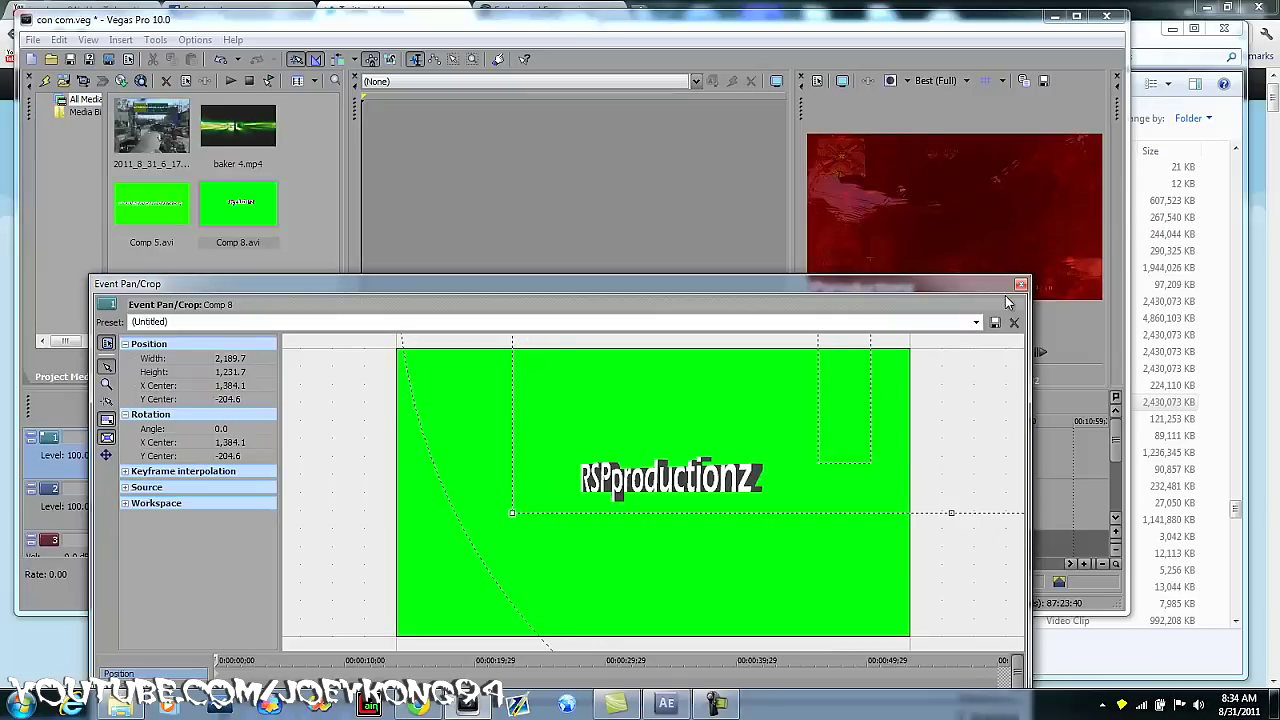
left_click(1020, 284)
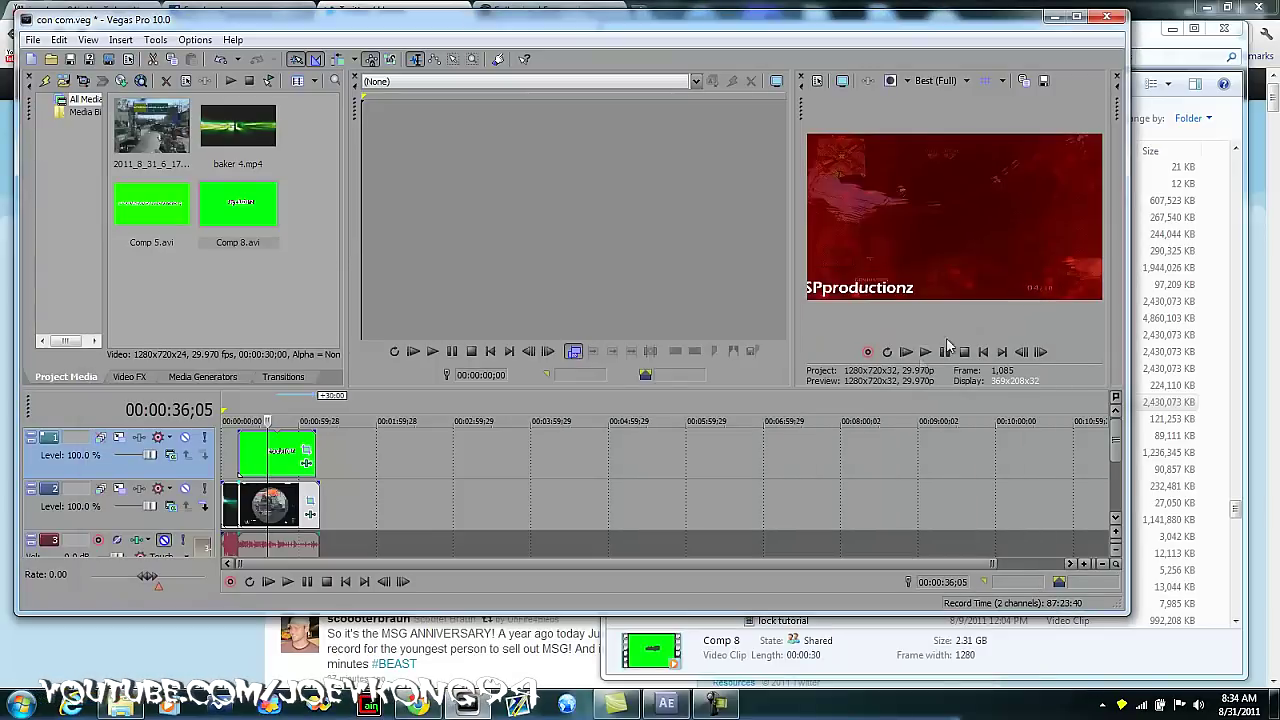
left_click(255, 505)
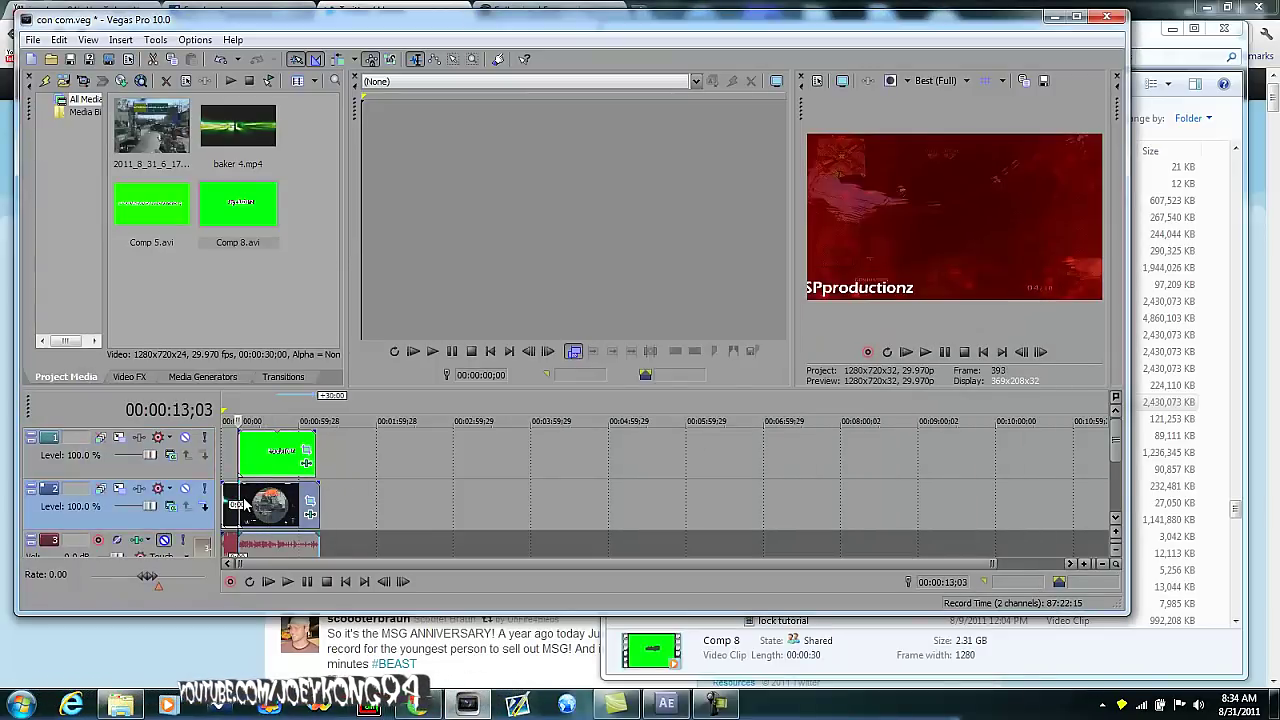
left_click(261, 505)
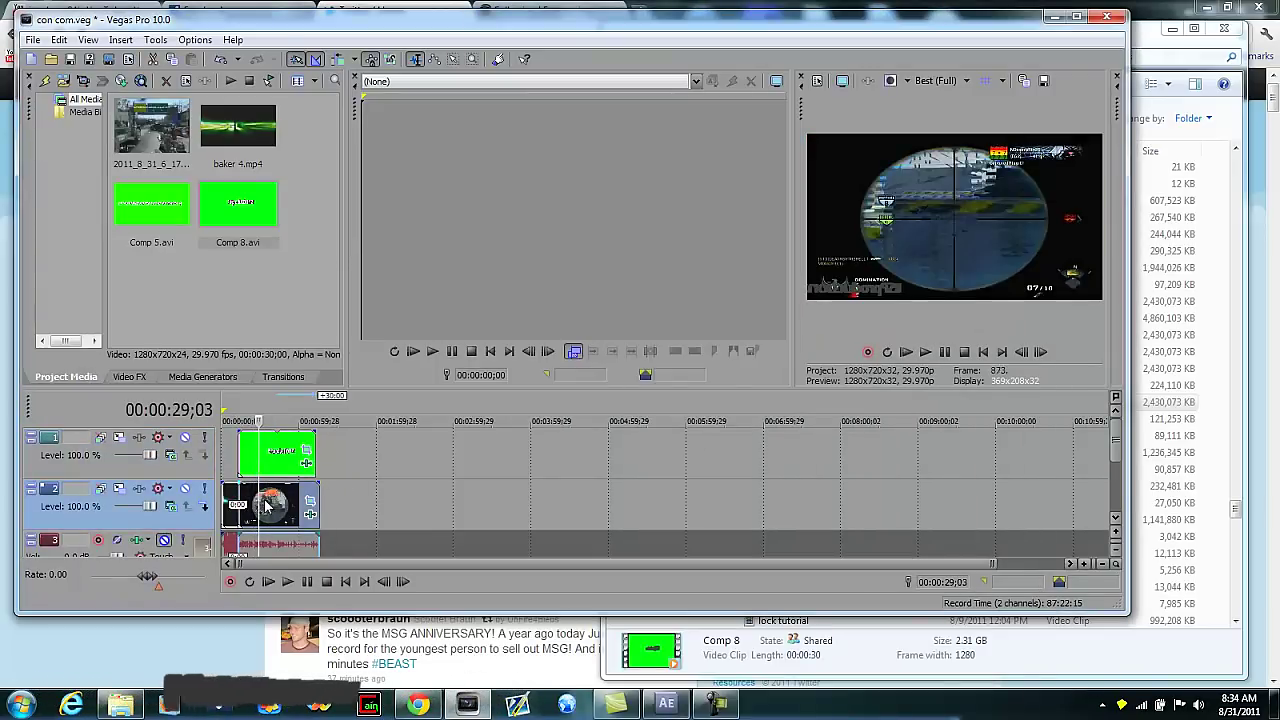
left_click(268, 505)
left_click(280, 500)
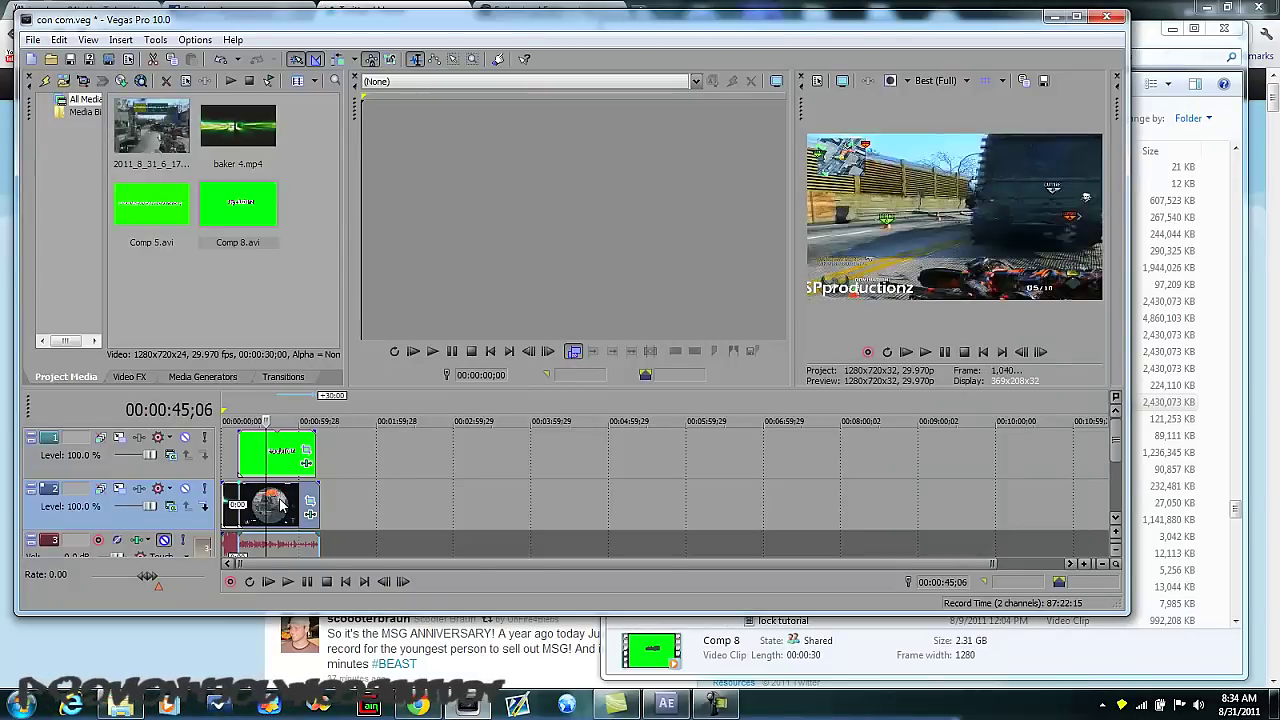
left_click(286, 504)
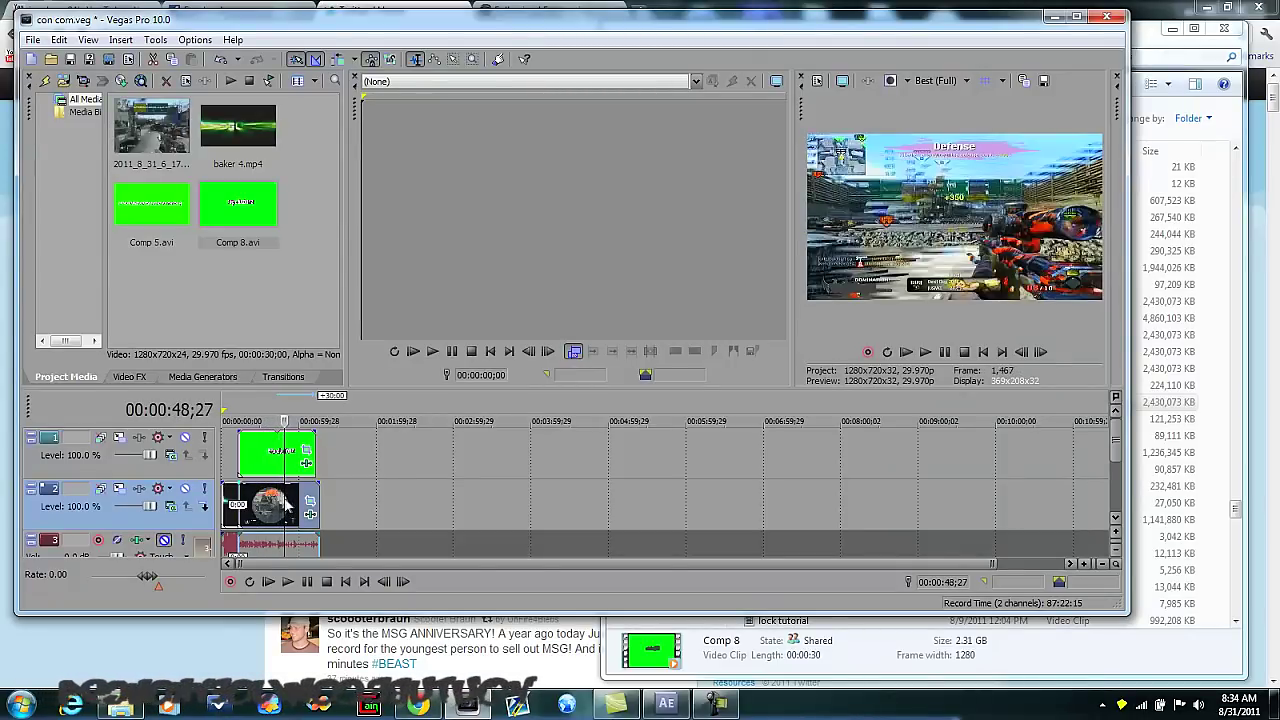
left_click(292, 507)
left_click(269, 503)
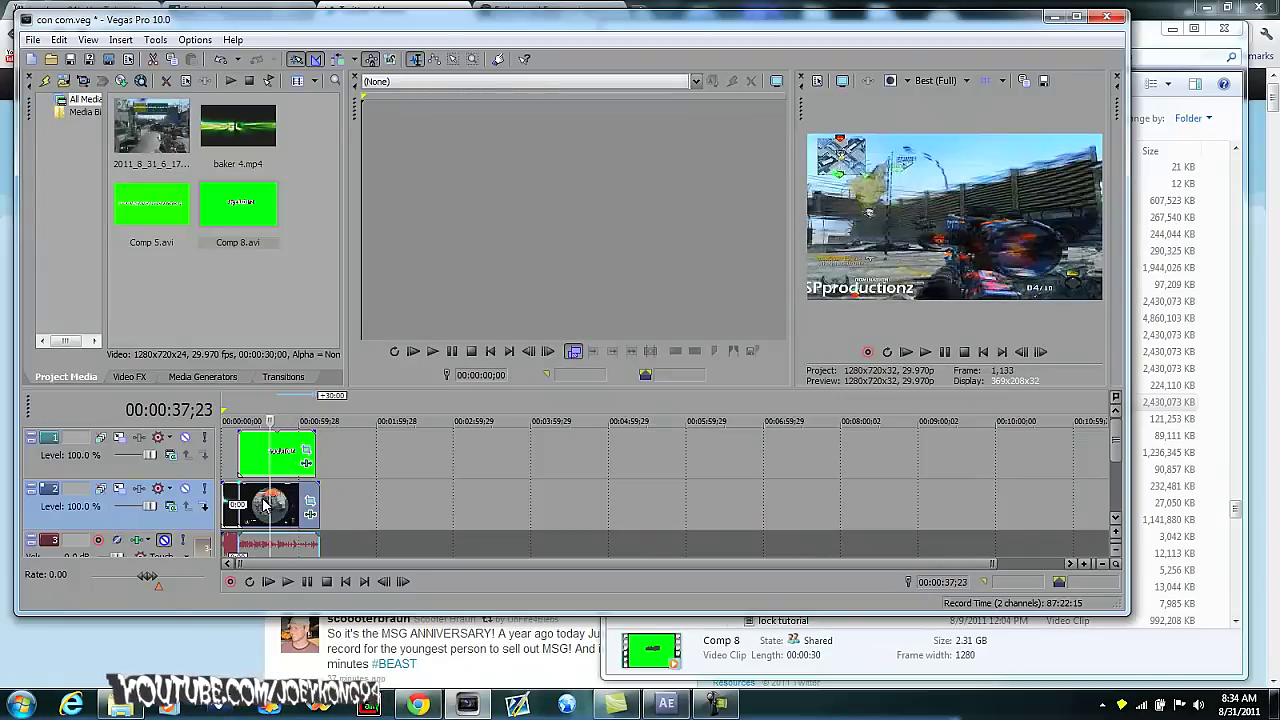
left_click(295, 502)
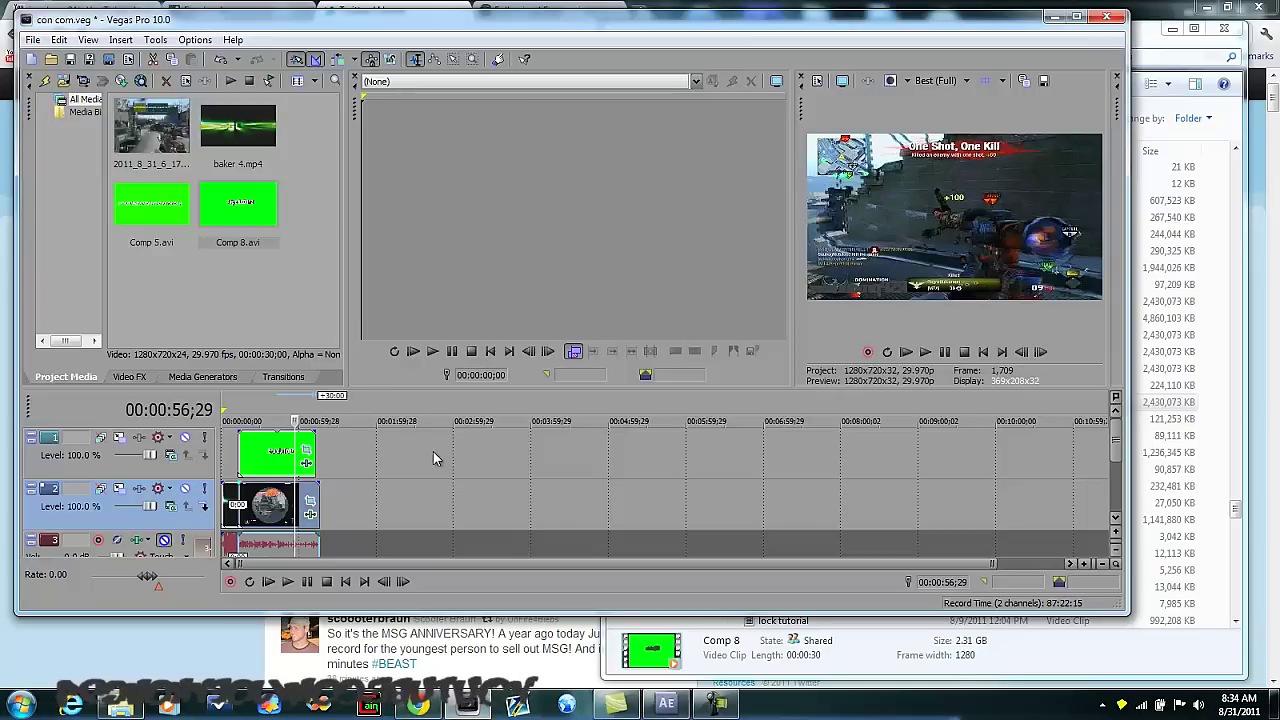
left_click(716, 704)
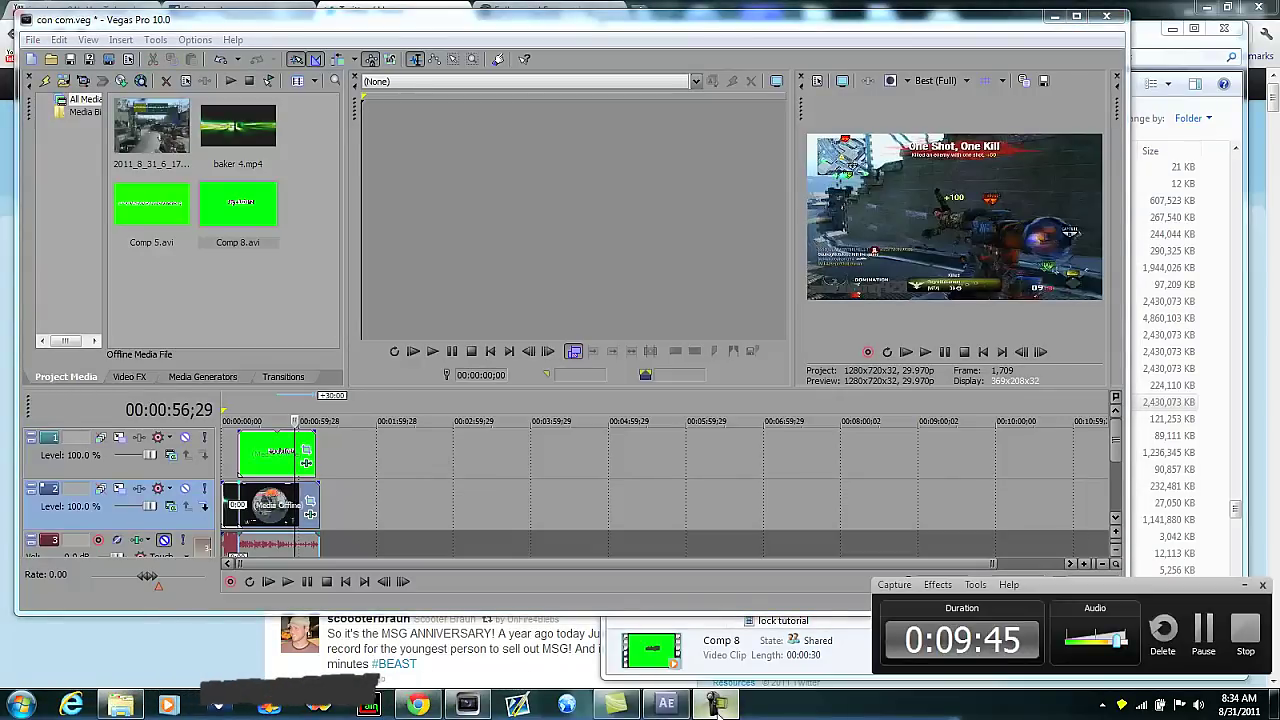